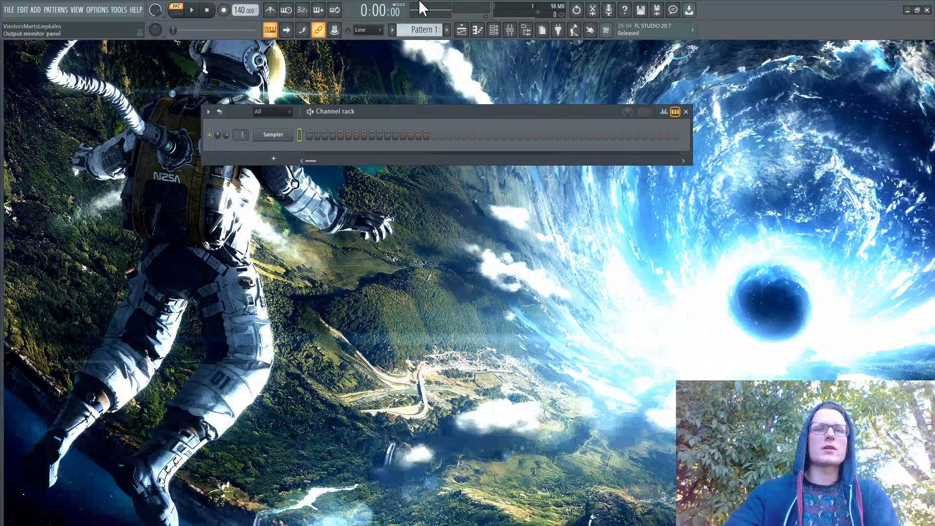
Step: Set the project tempo to 180 BPM and close the channel rack
mouse_move(245, 9)
left_mouse_down()
mouse_move(245, 0)
mouse_move(246, 19)
mouse_move(246, 11)
left_mouse_up()
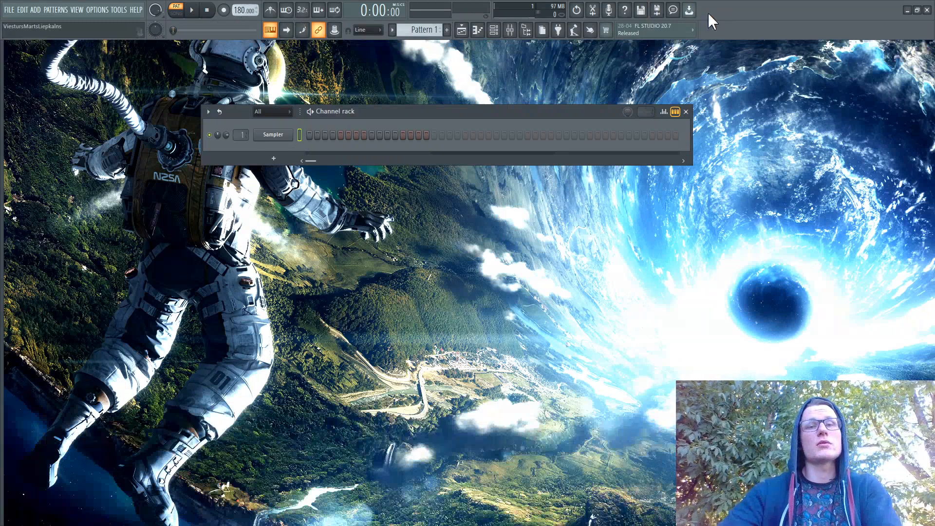
left_click(686, 112)
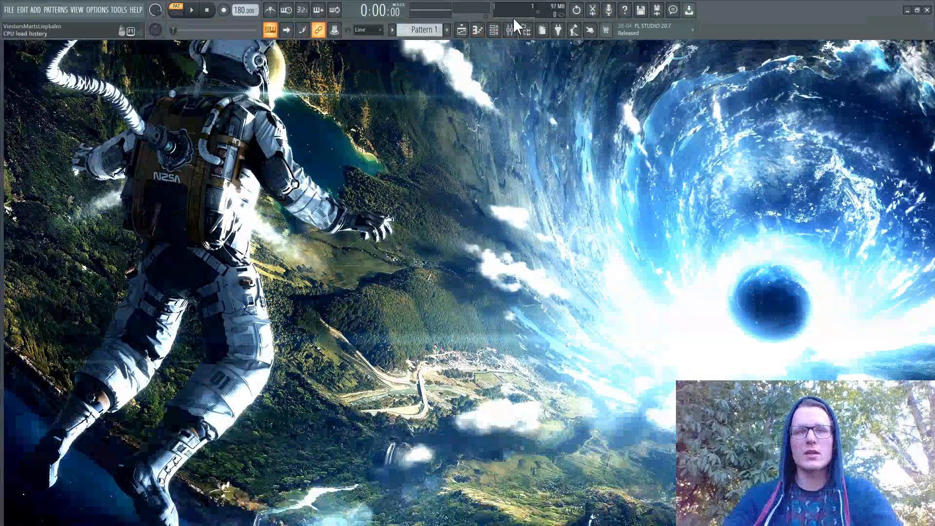
Step: Add the InspektorGadjet-SuperKicks-V1 (7) sample from the SAMPLE MAP folder to the channel rack, with a hit on every fourth step
left_click(493, 29)
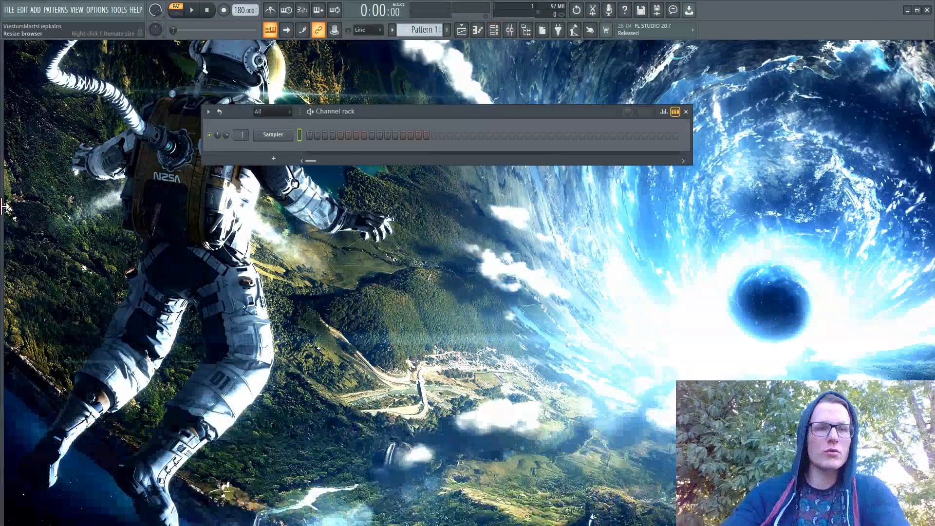
left_click_drag(2, 236, 42, 230)
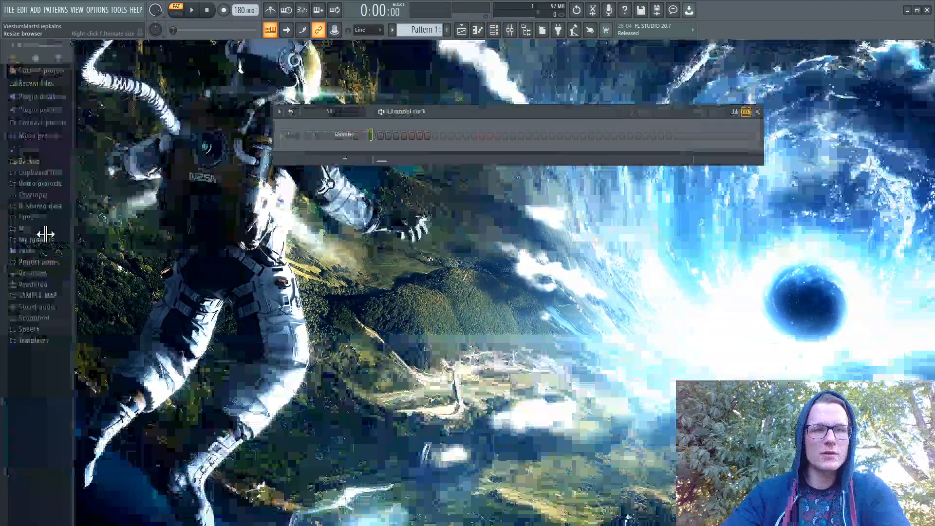
left_click(44, 306)
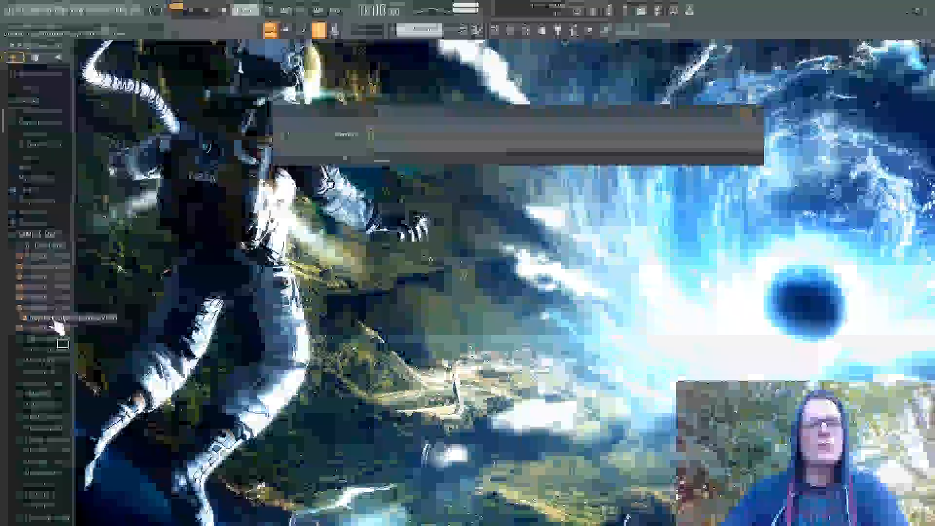
left_click_drag(55, 319, 379, 150)
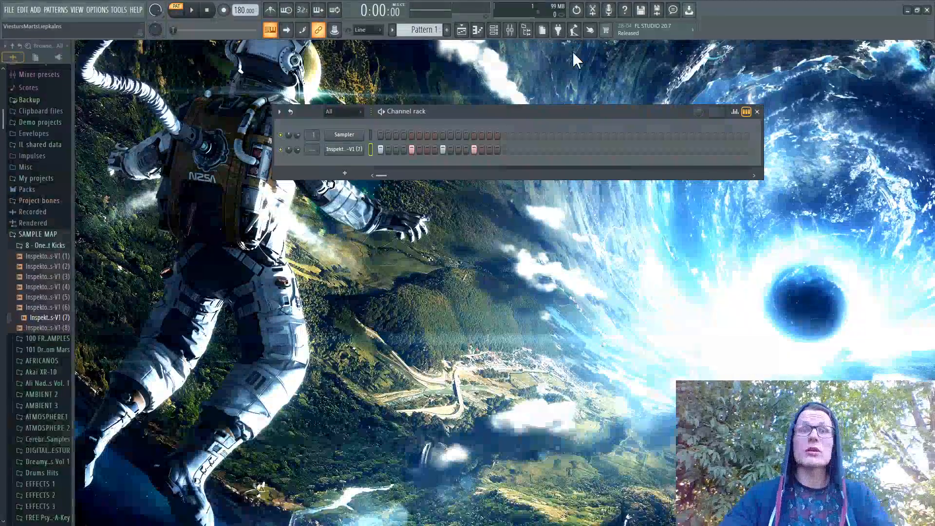
Step: Route the kick channel to mixer track 2 and audition the pattern while looking at the kick's sampler settings
left_click_drag(313, 146, 313, 142)
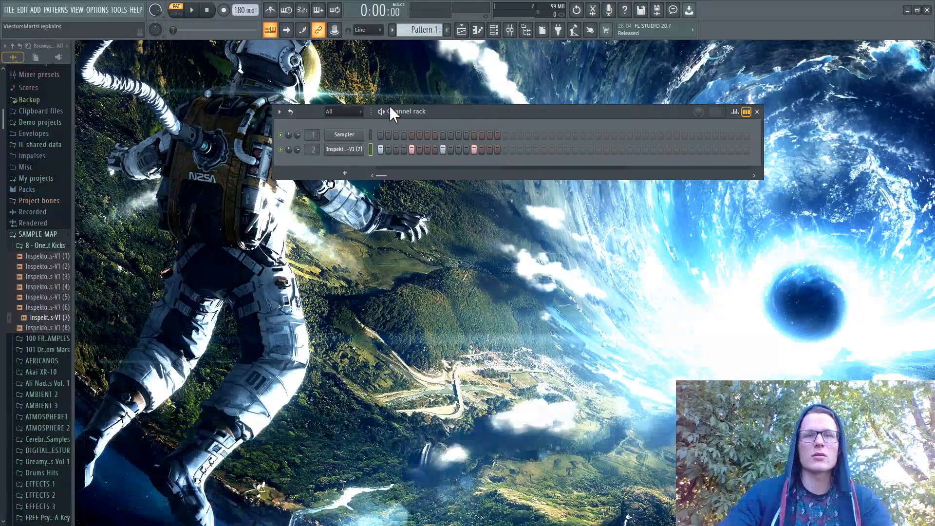
key("space")
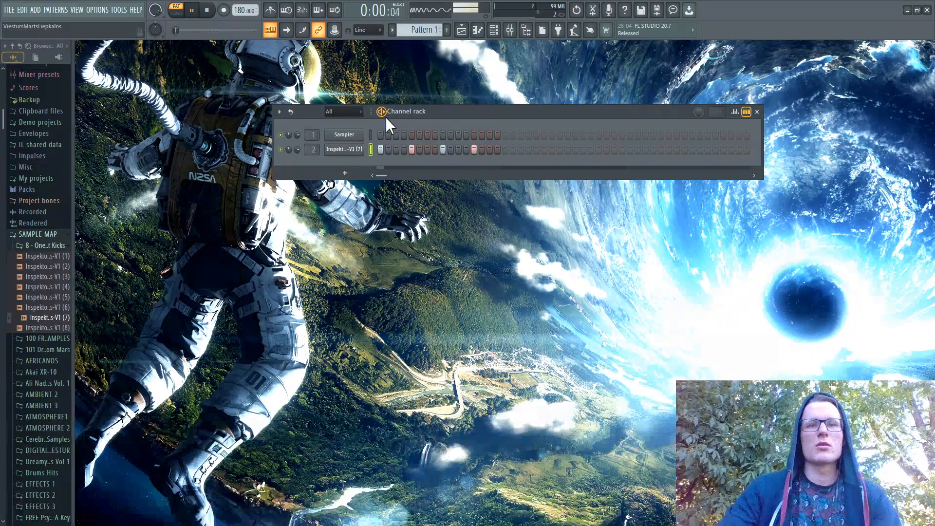
left_click(345, 149)
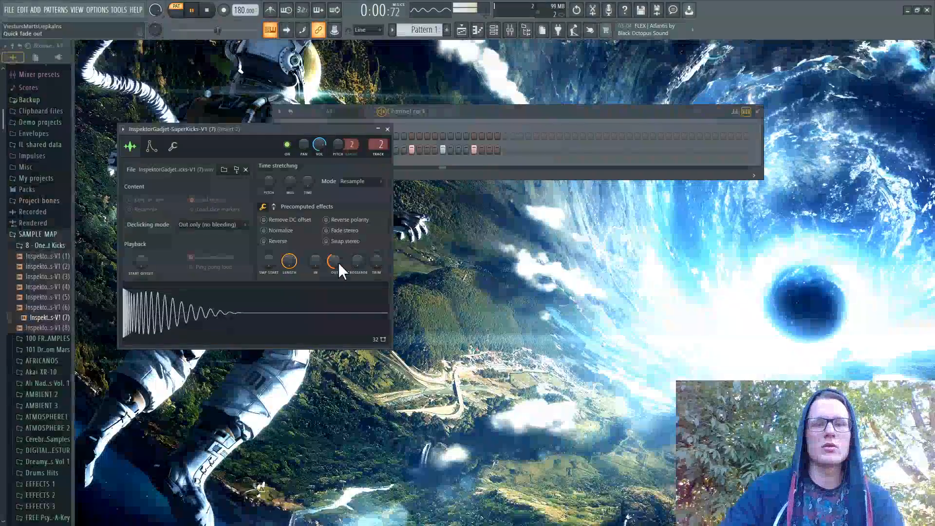
left_click(387, 129)
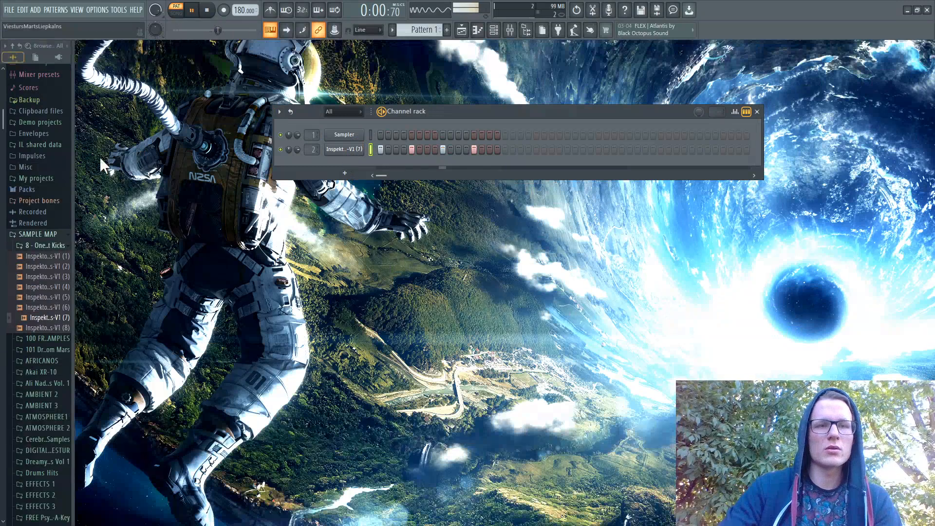
key("space")
Step: Preview the InspektorGadjet-SuperKicks-V1 samples (4) to (7) in the browser
left_click(57, 290)
left_click(58, 300)
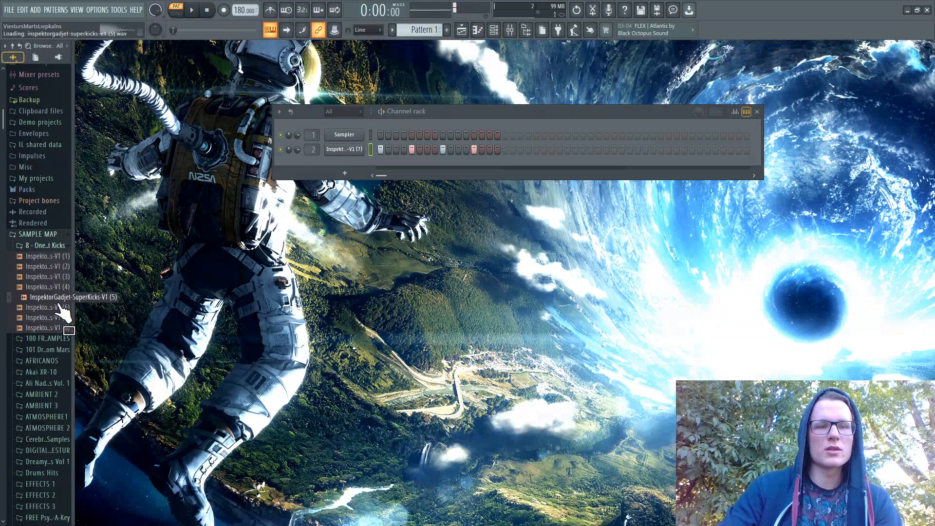
left_click(59, 309)
left_click(60, 321)
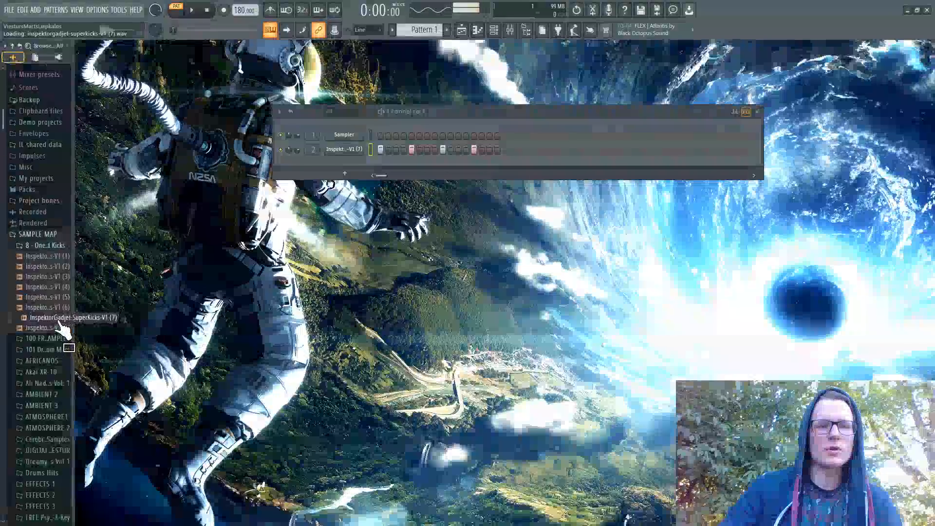
Step: Add a Hive synth channel and open the User folder in its preset browser
left_click(360, 181)
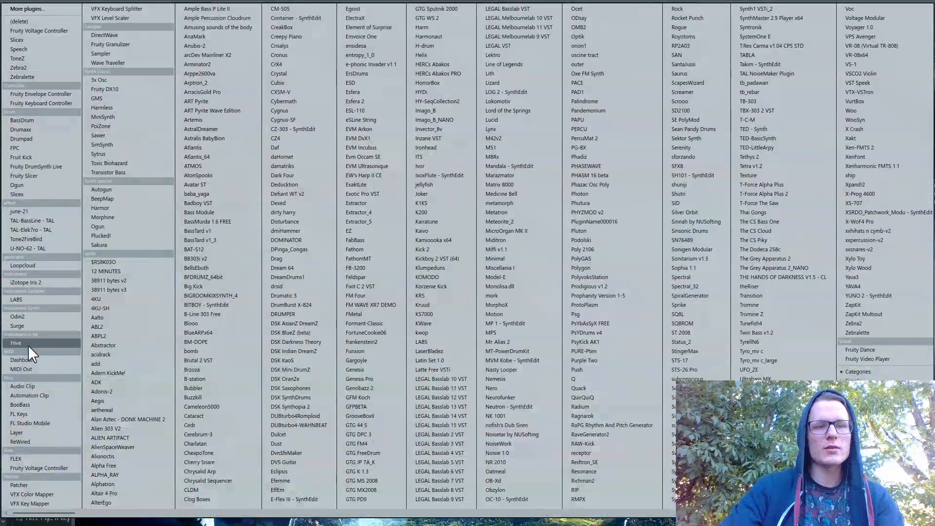
left_click(29, 340)
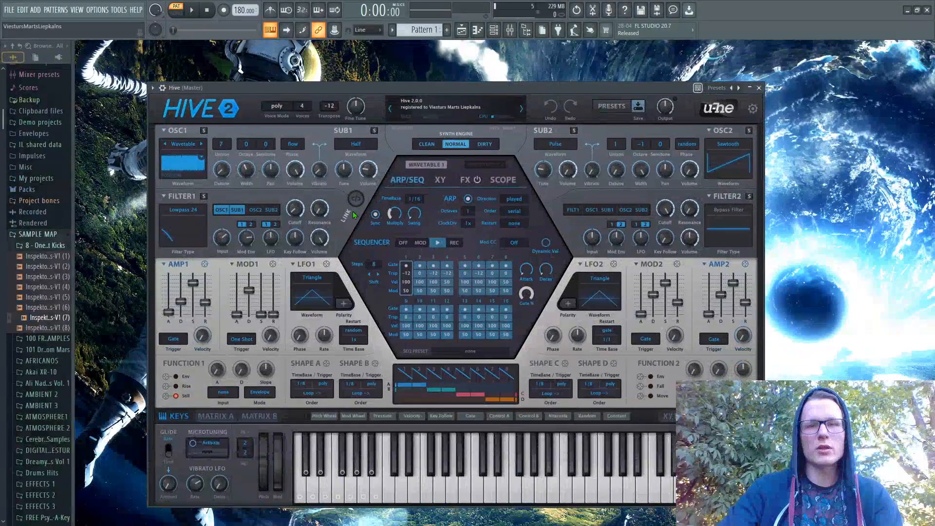
left_click(603, 107)
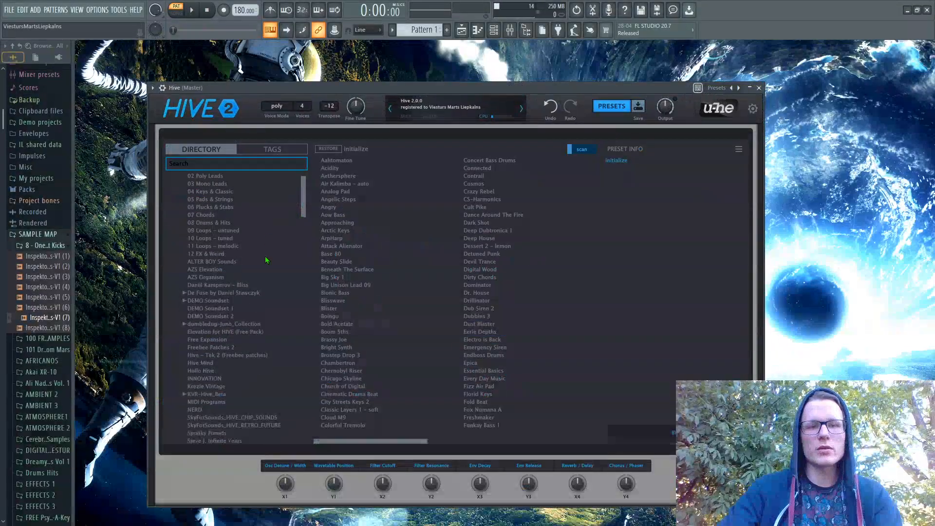
scroll(242, 294, "down", 6)
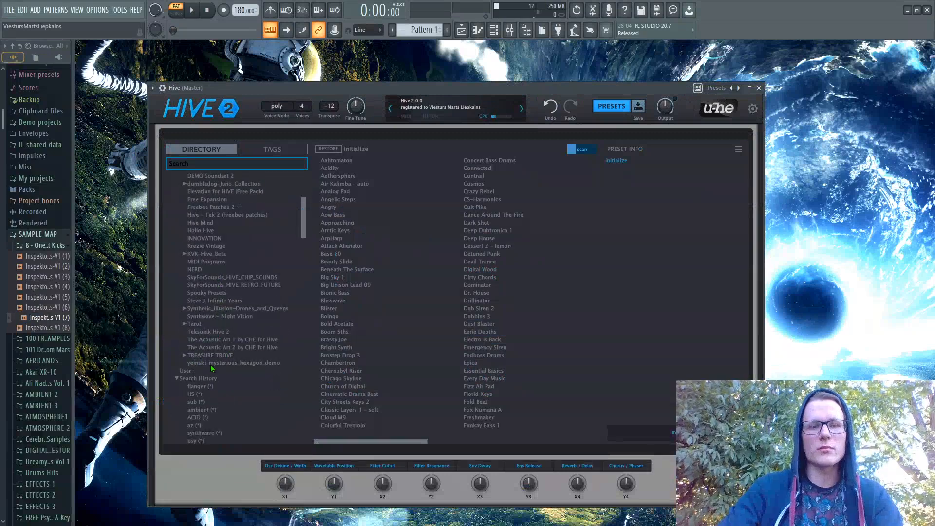
left_click(211, 370)
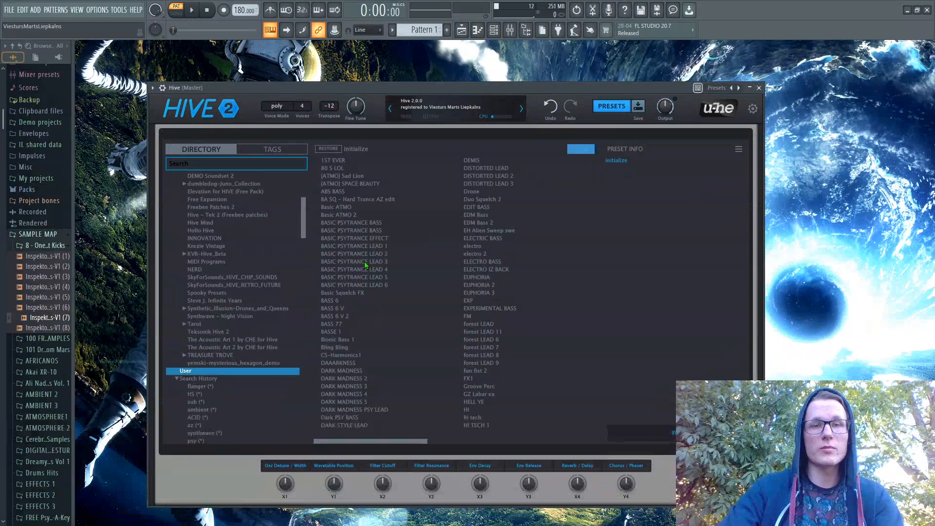
Step: Compare the BASS 6 V 2 and BASS 6 V presets by playing test notes, leaving BASS 6 V loaded in Hive
left_click(339, 316)
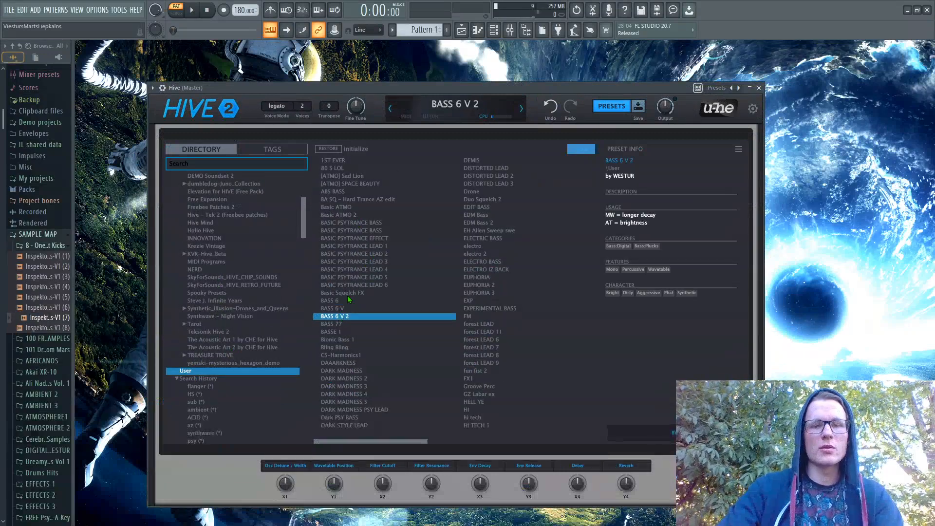
left_click(414, 86)
key("q")
key("q")
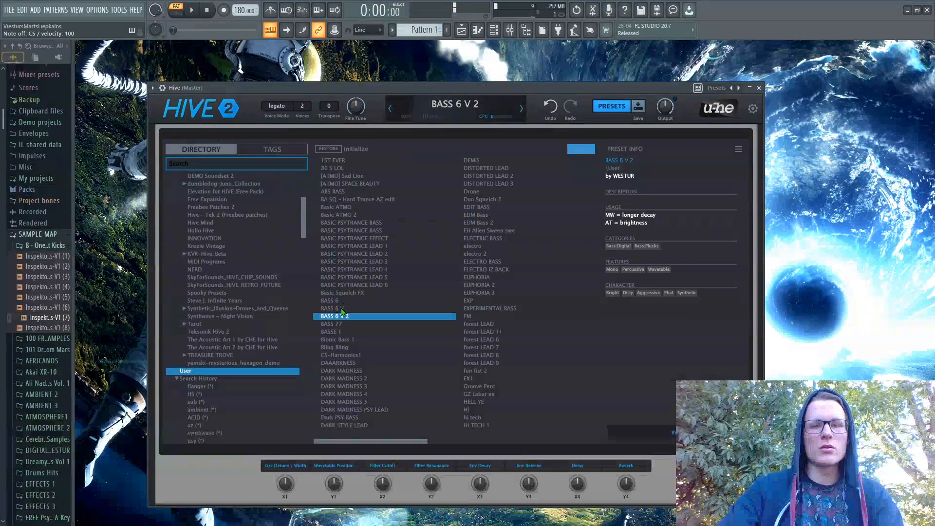
left_click(341, 308)
key("q")
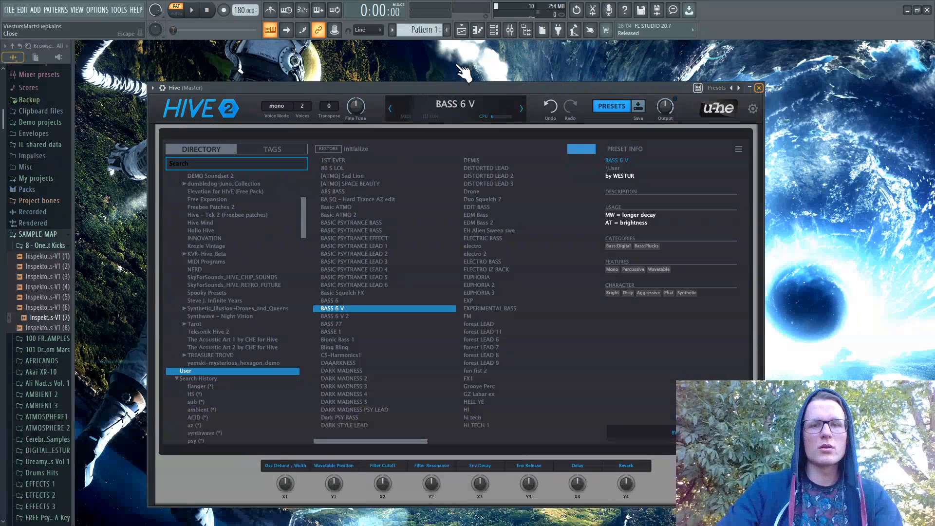
key("Escape")
Step: Draw four C5 notes in Hive's piano roll across bar 1, each filling the three steps after a kick
left_click(477, 30)
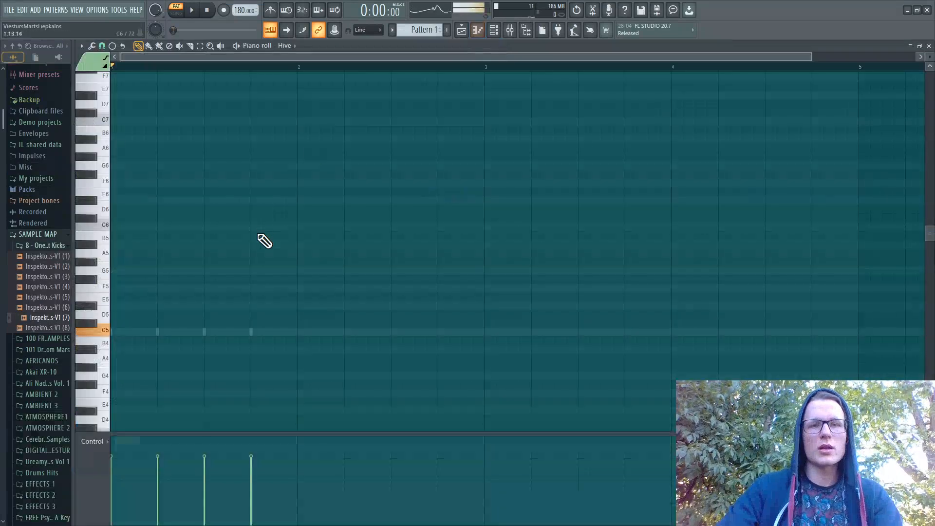
left_click(131, 332)
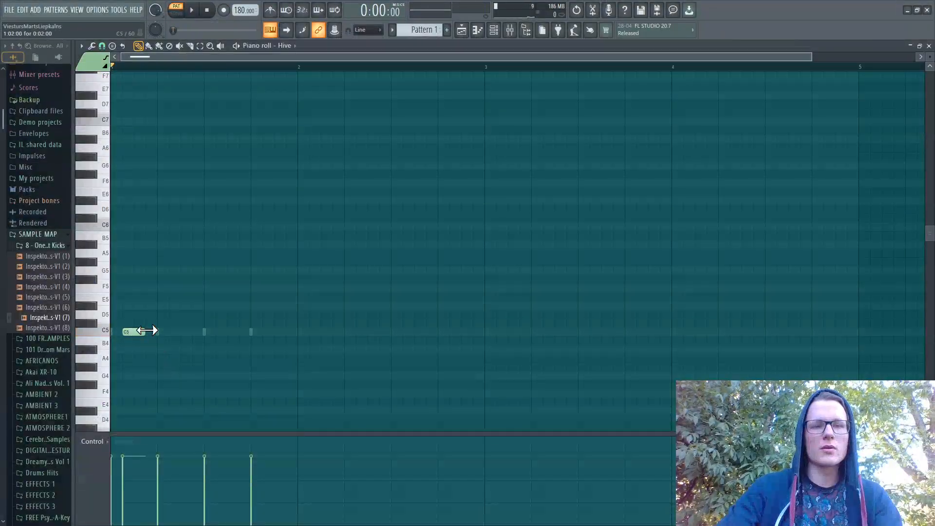
left_click_drag(147, 331, 158, 331)
left_click(172, 332)
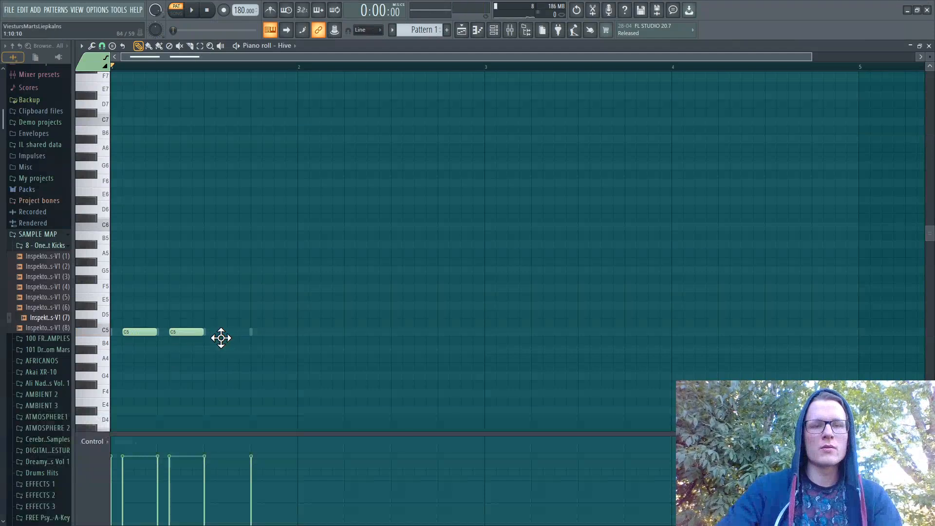
left_click(221, 338)
right_click(229, 342)
left_click(222, 334)
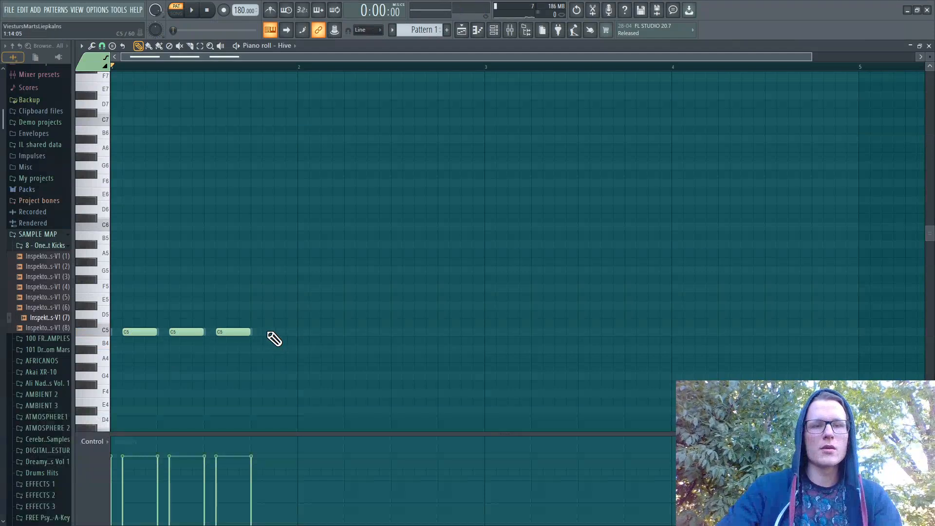
left_click(269, 332)
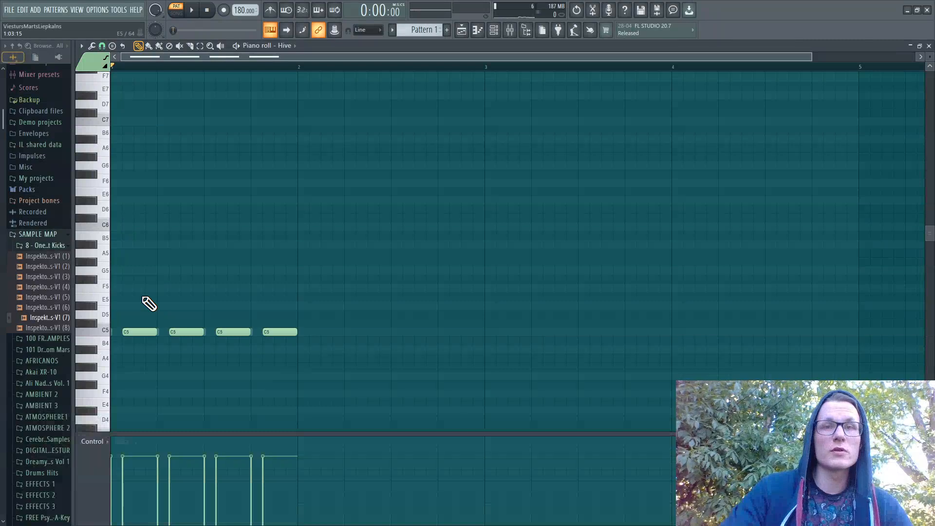
Step: Split each Hive note into three short C5 notes with the arpeggiator, using the Normal pattern, range 1 and Time sync
key("alt+a")
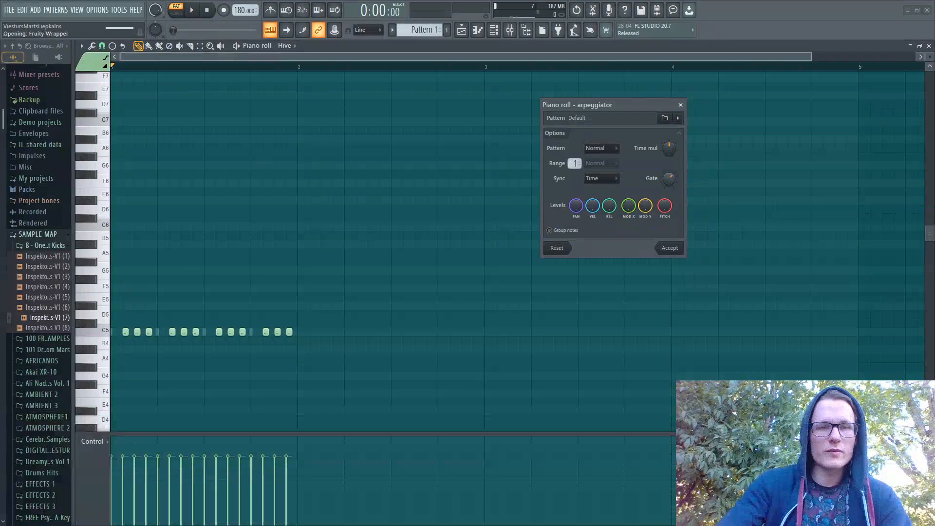
key("space")
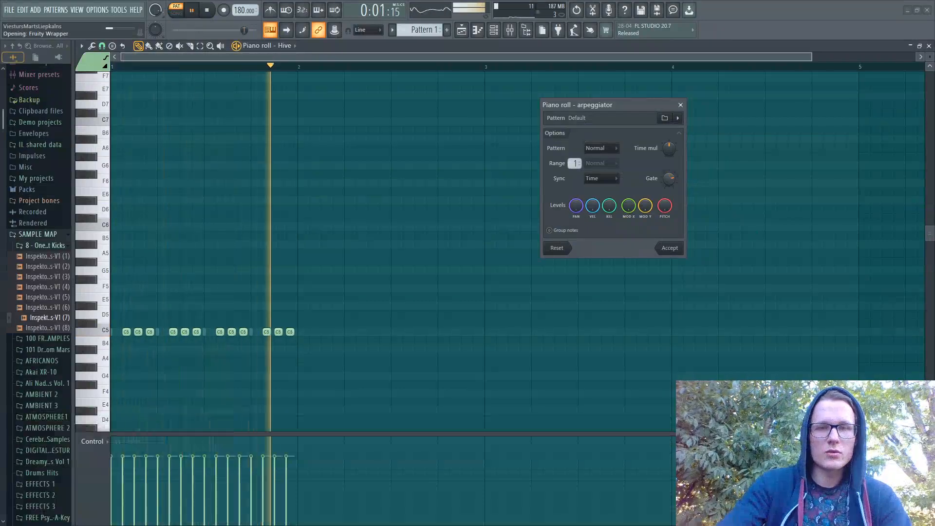
key("space")
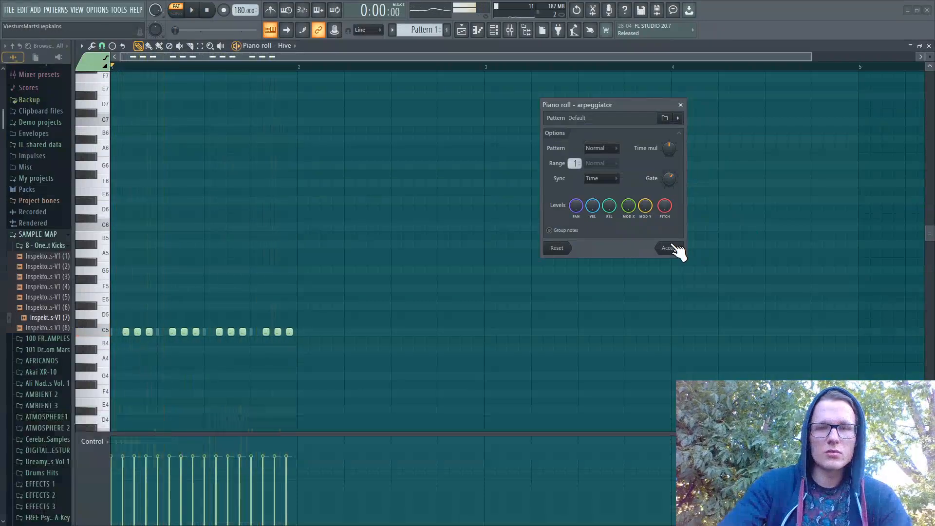
left_click(671, 248)
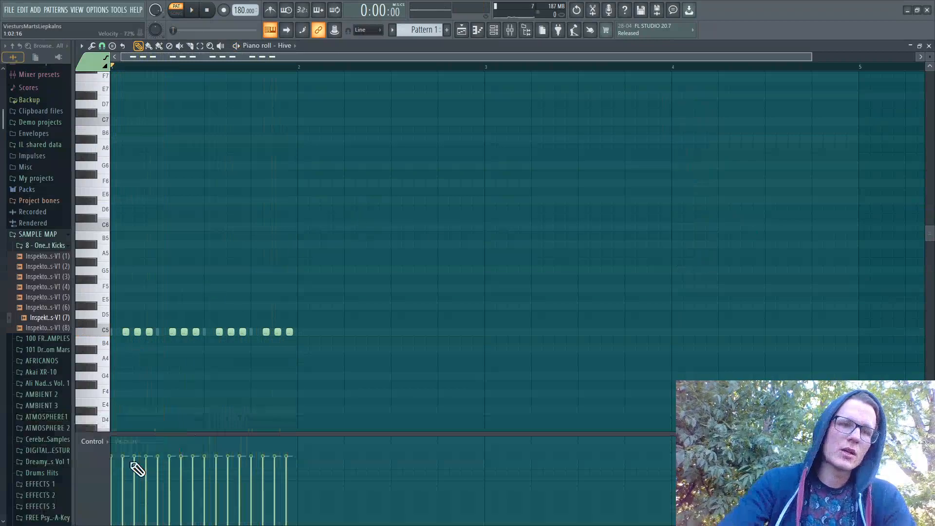
Step: Enlarge the velocity lane beneath the Hive notes in the piano roll
left_click_drag(150, 433, 158, 356)
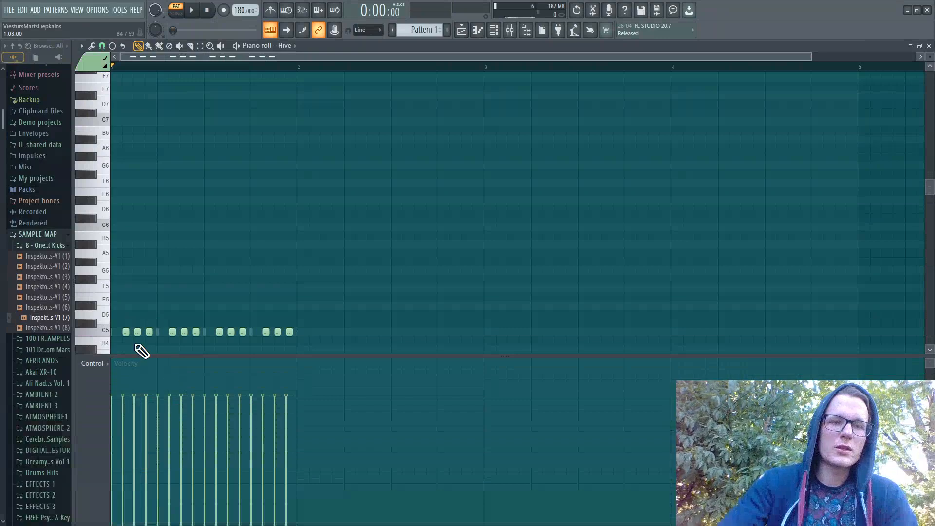
left_click(179, 298)
right_click(178, 300)
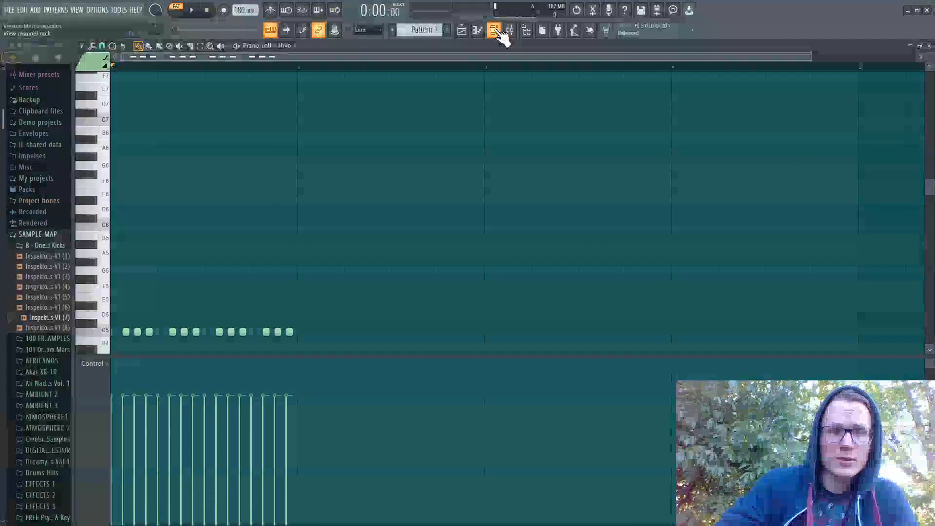
Step: Route the Hive channel to mixer track 3 in the channel rack
left_click(497, 31)
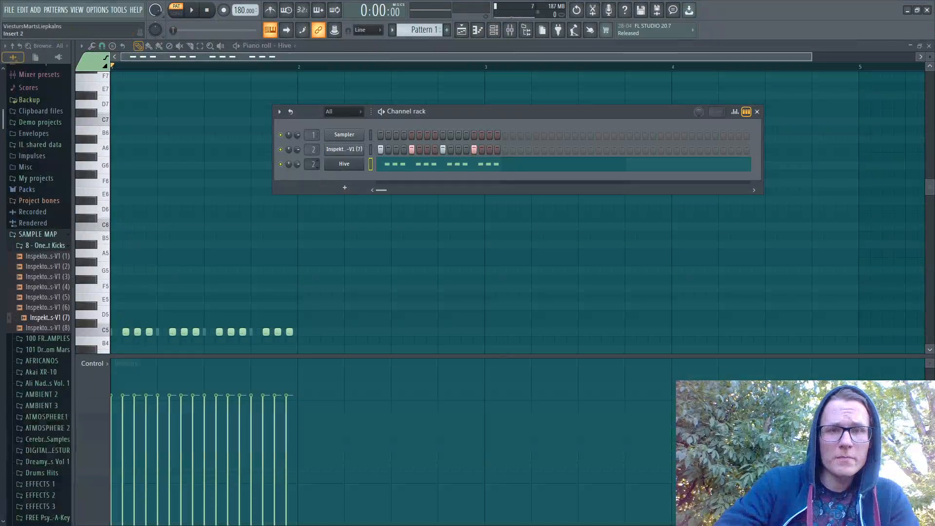
scroll(313, 164, "down", 1)
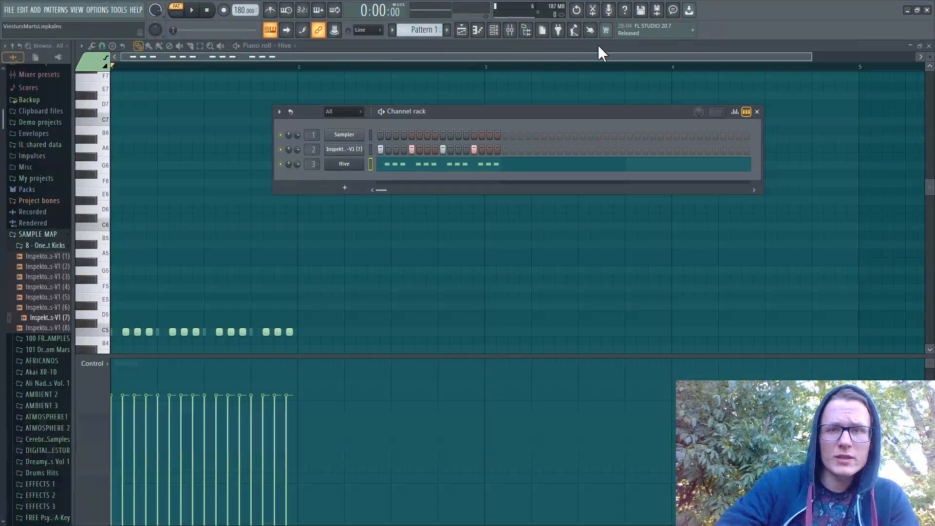
Step: Load the Kickstart effect into the first effect slot of mixer track Insert 3
left_click(510, 30)
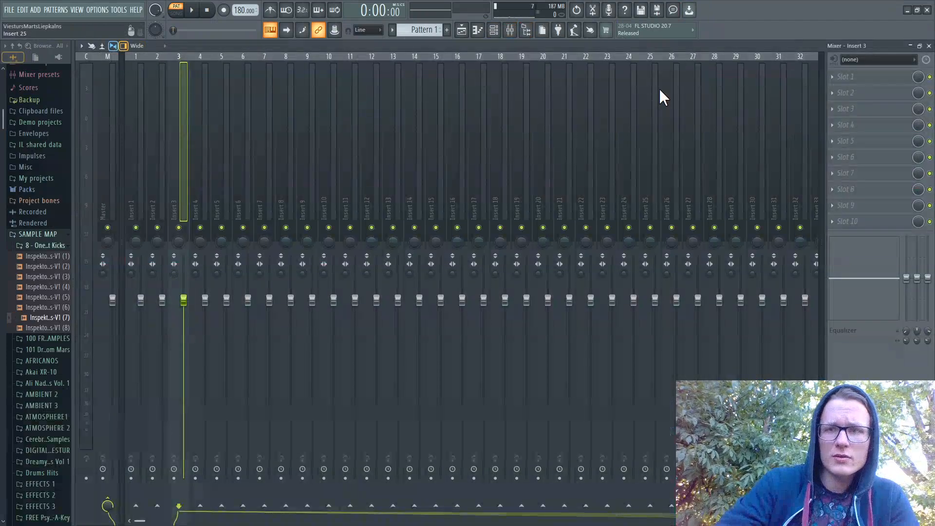
left_click(859, 76)
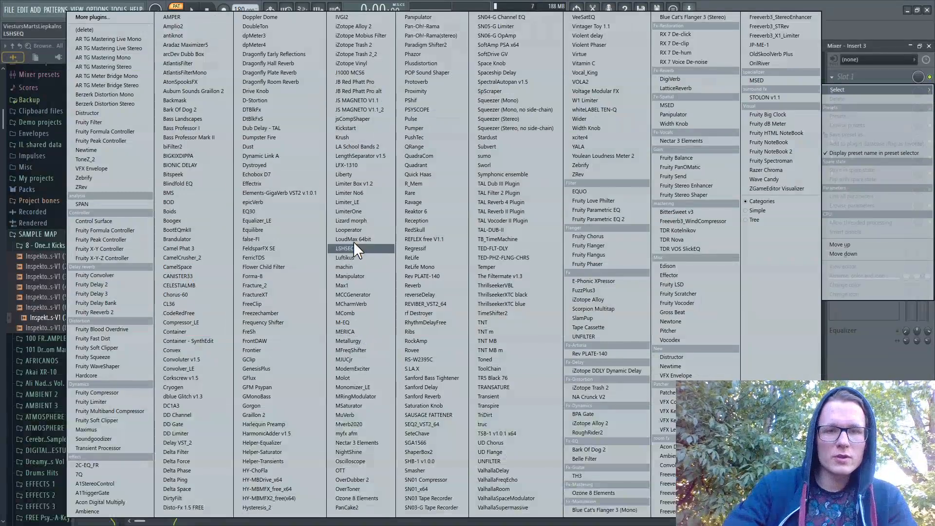
left_click(361, 130)
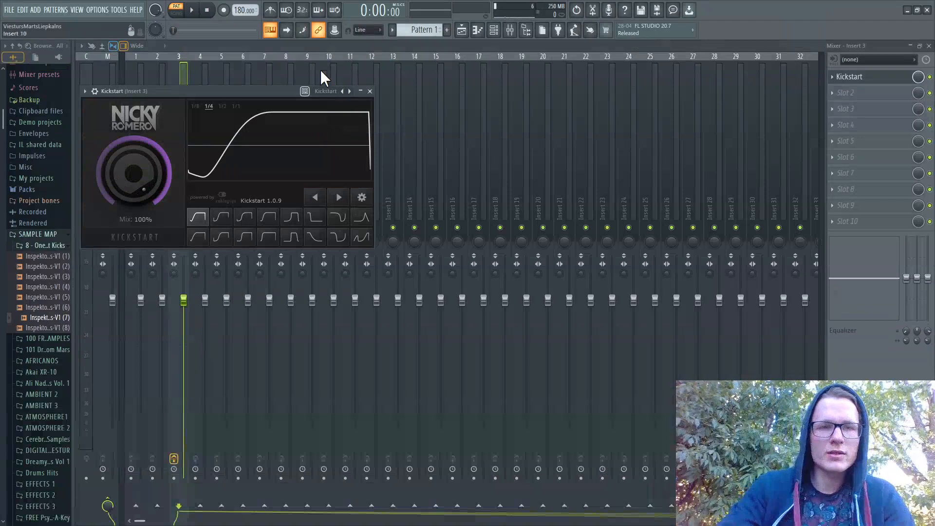
Step: Audition several Kickstart ducking curves on the bass during playback, including Subbass Chain, Tighter and Subbass Tight
key("space")
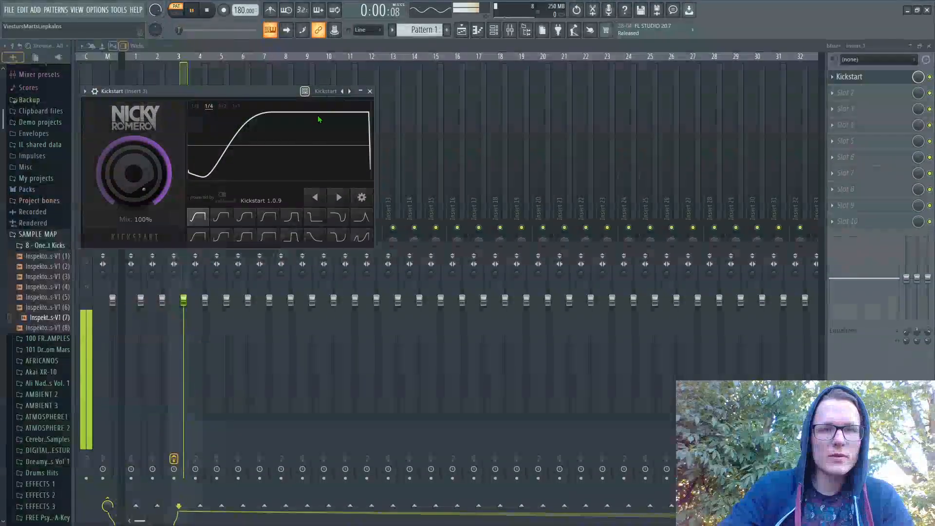
left_click(291, 220)
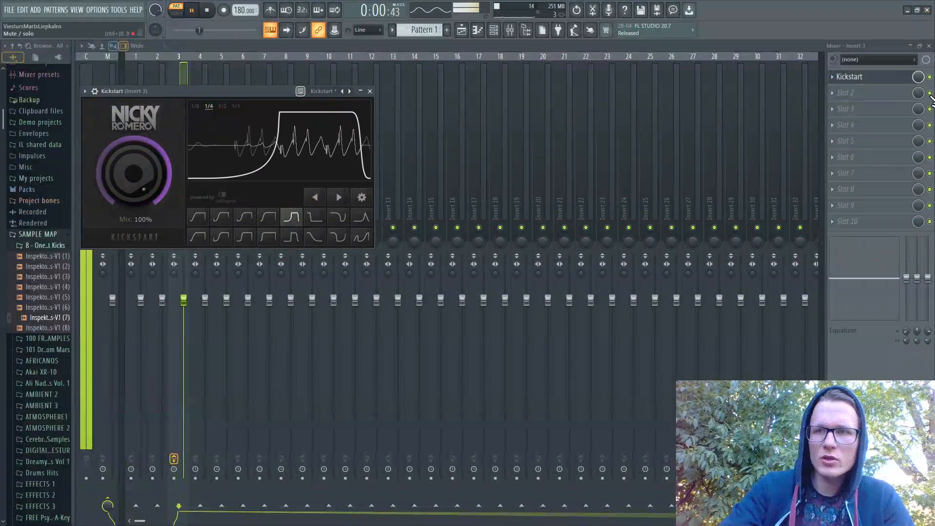
left_click(874, 77)
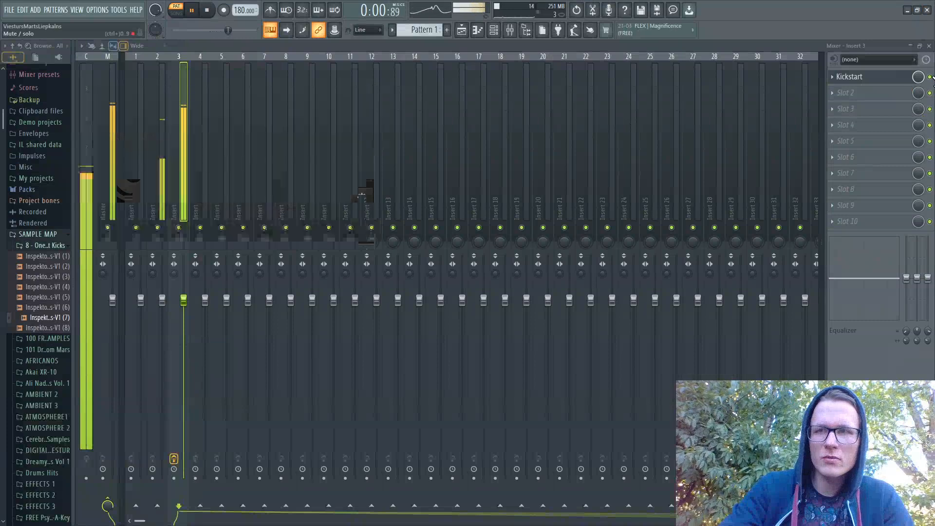
left_click(908, 79)
left_click(246, 237)
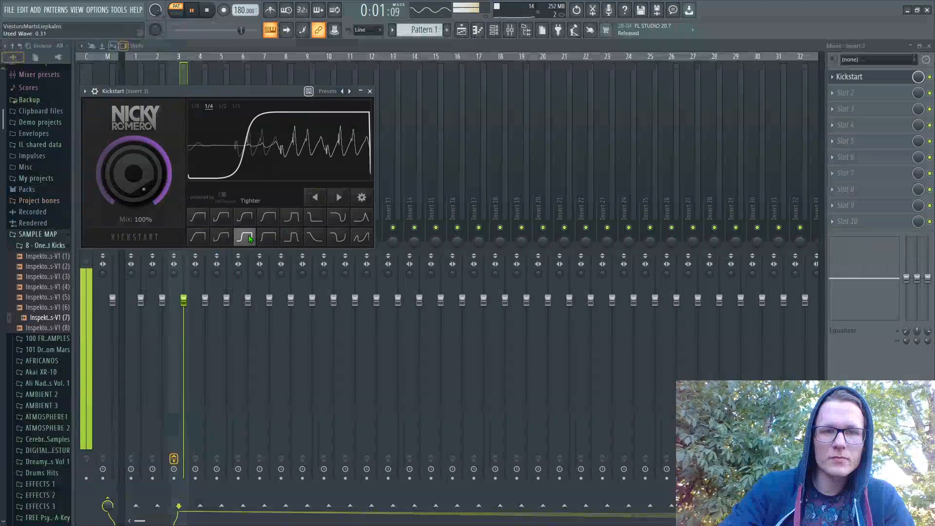
left_click(269, 237)
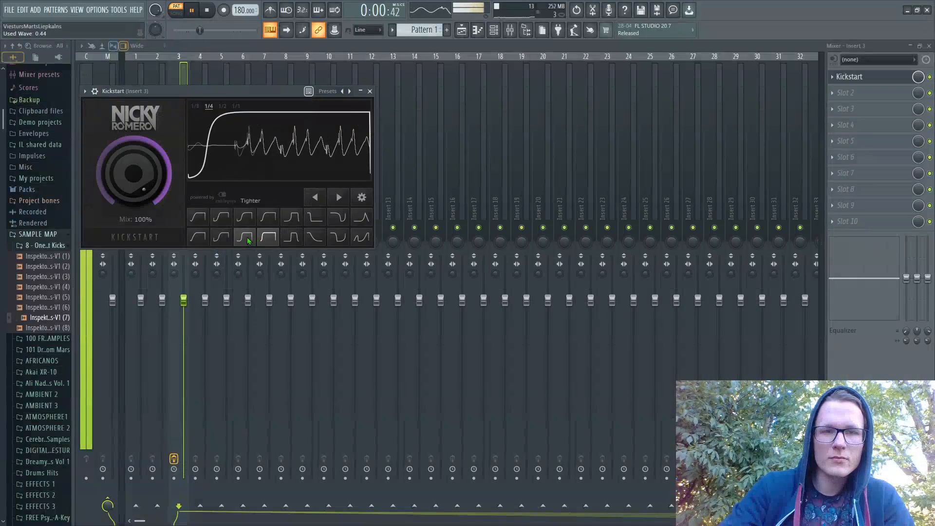
left_click(247, 238)
mouse_move(134, 173)
left_mouse_down()
mouse_move(134, 214)
mouse_move(134, 173)
left_mouse_up()
left_click(269, 217)
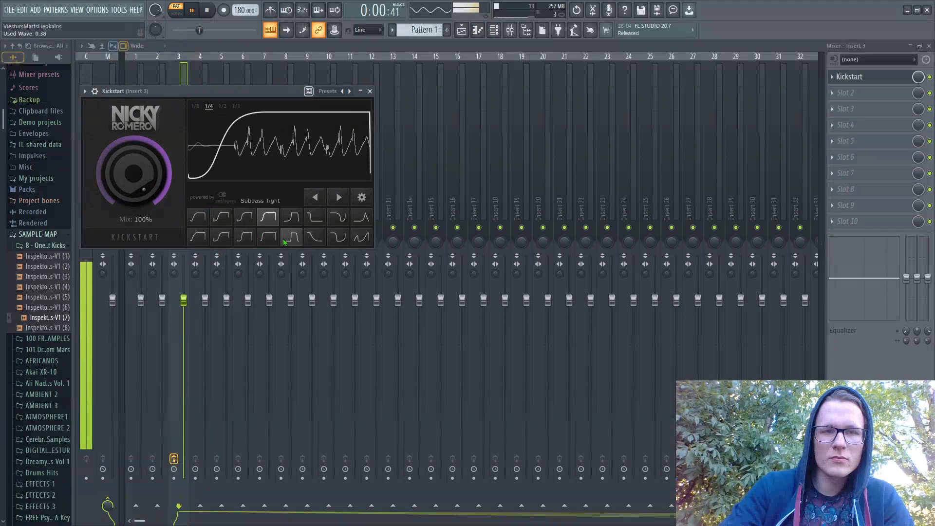
left_click(288, 239)
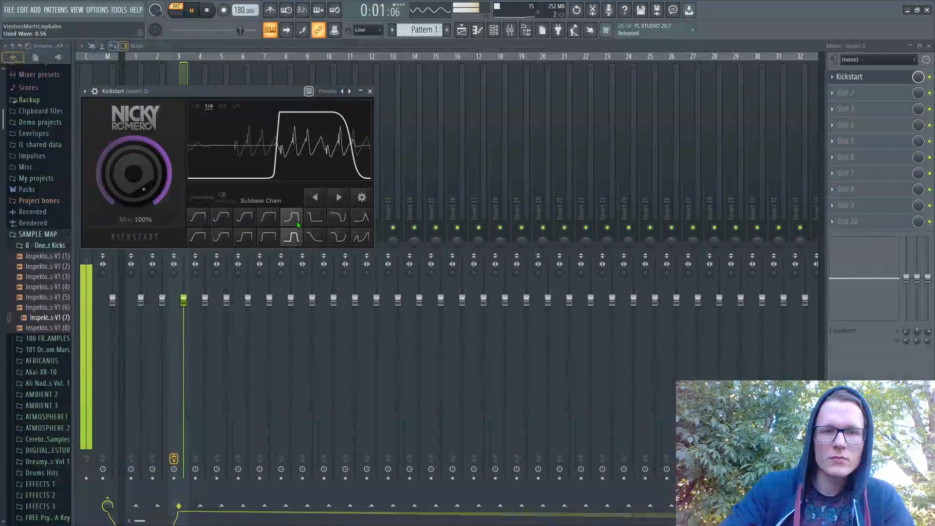
Step: Set Kickstart to the Tighter curve with a 79% mix, then stop playback and close the mixer and piano roll
left_click(244, 237)
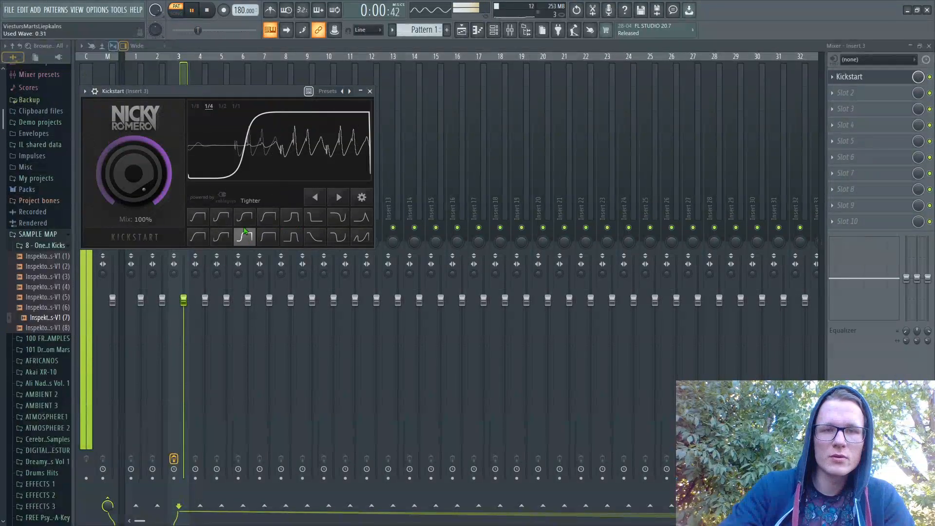
left_click_drag(134, 173, 134, 181)
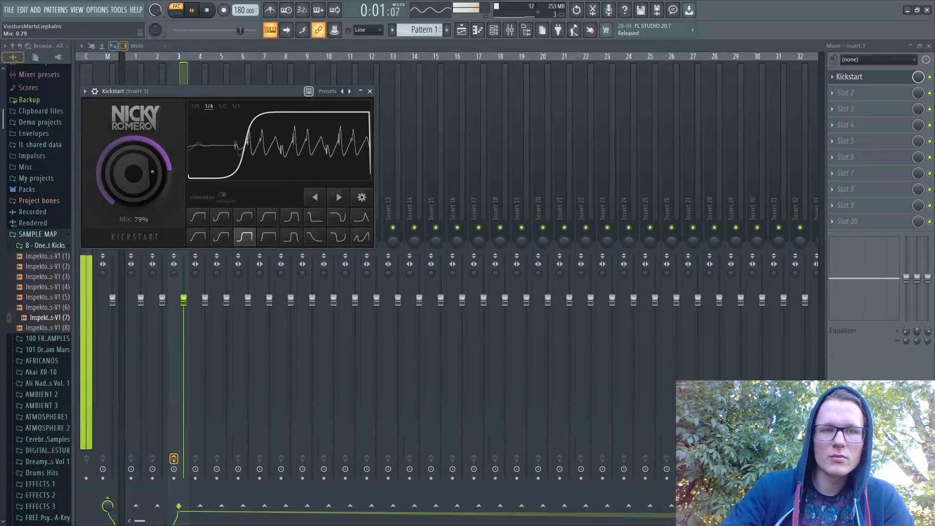
key("space")
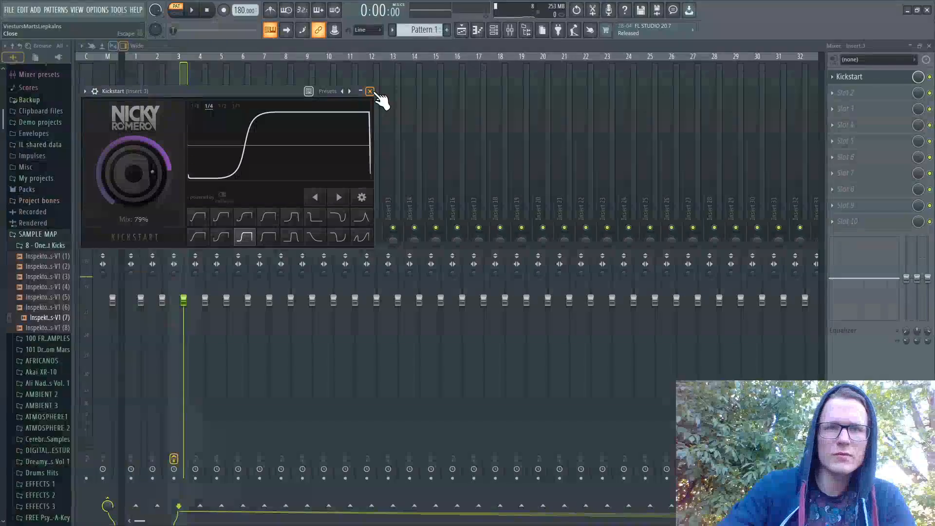
left_click(370, 91)
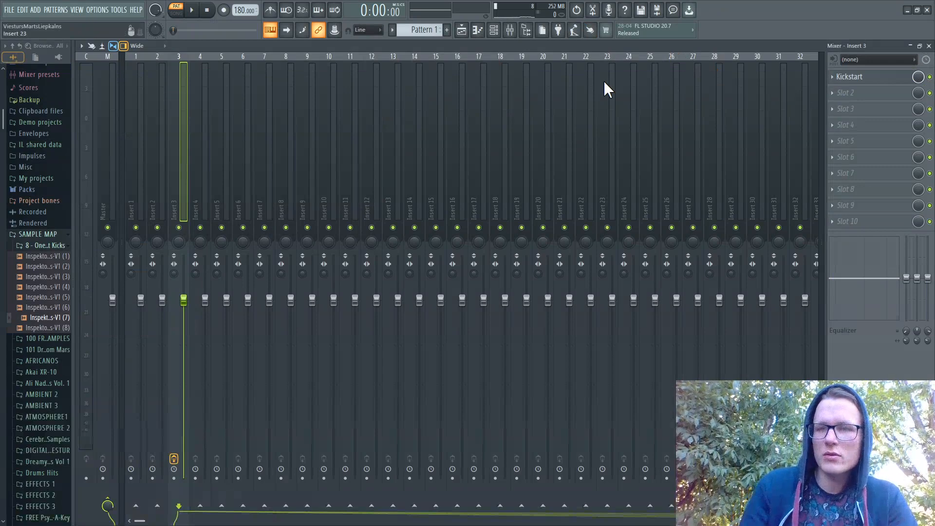
left_click(929, 45)
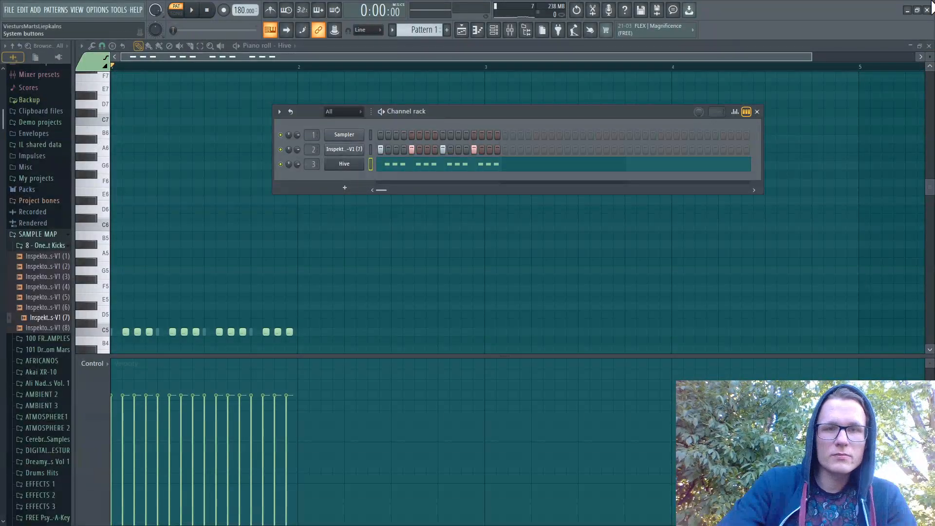
left_click(929, 46)
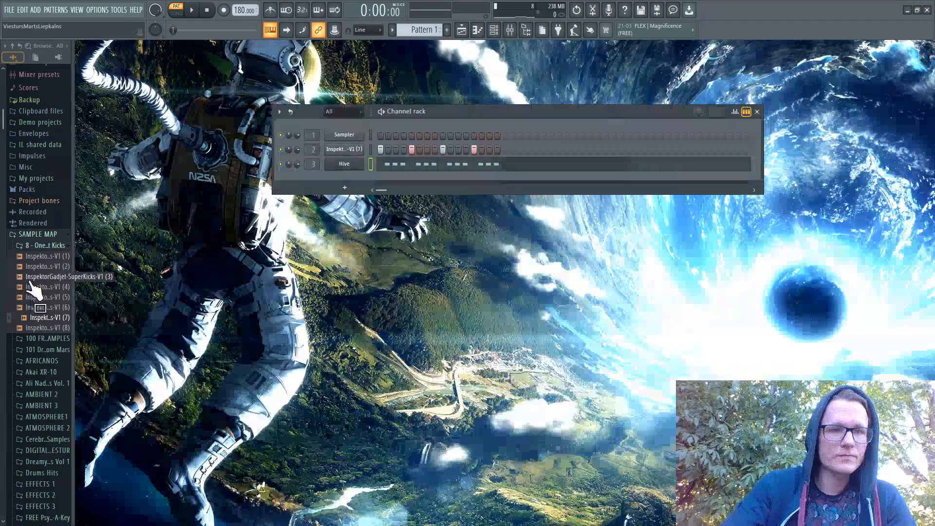
Step: Add Open Hat 05 from the psytrance kit's Hihats folder as a channel, with hits on steps 3, 7, 11 and 15
scroll(36, 307, "down", 5)
scroll(36, 292, "down", 3)
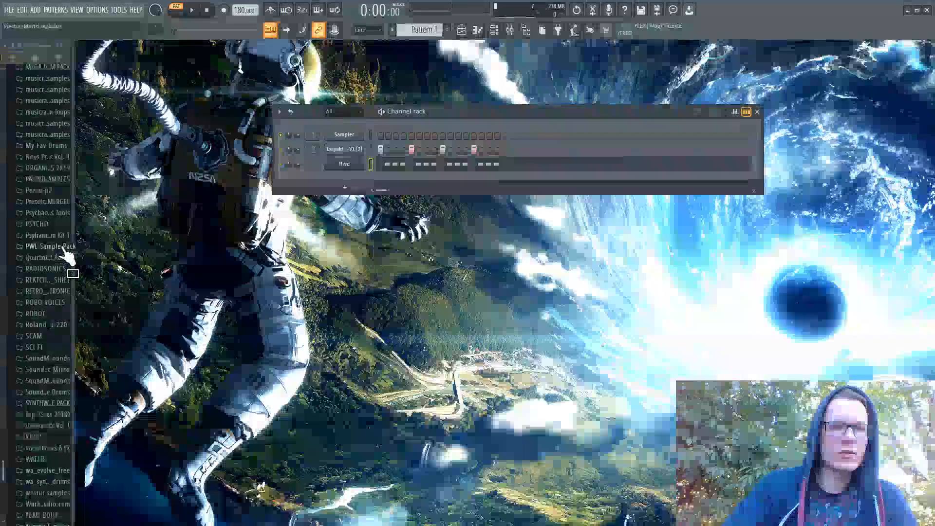
left_click(53, 235)
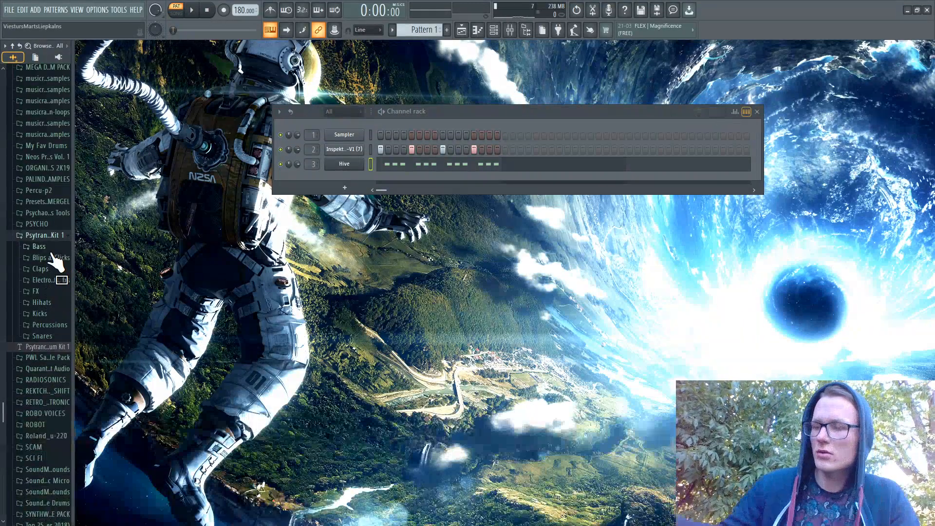
left_click(52, 302)
scroll(54, 307, "down", 15)
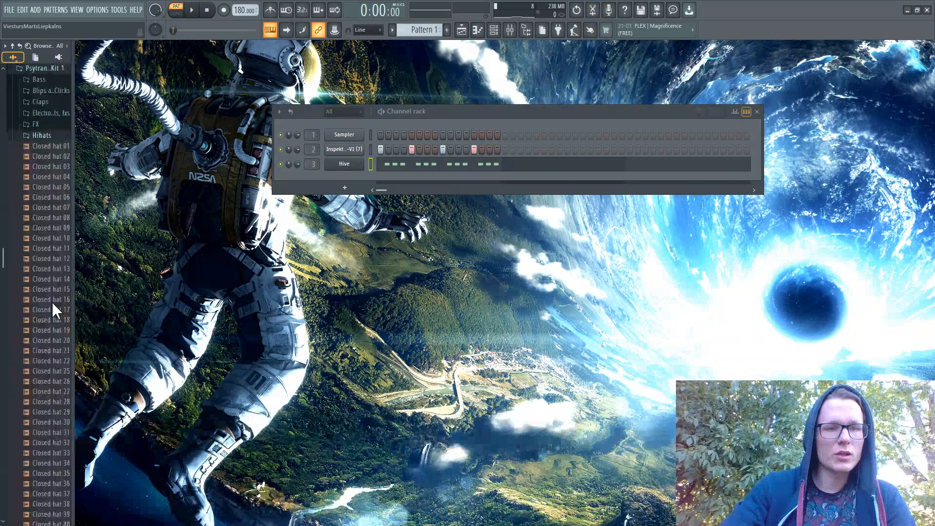
scroll(63, 309, "down", 10)
left_click(54, 213)
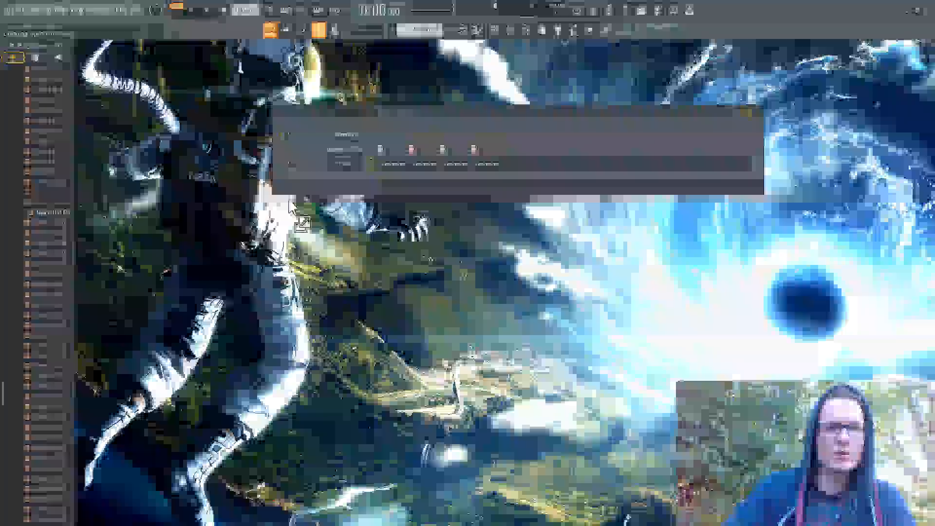
left_click_drag(291, 207, 388, 190)
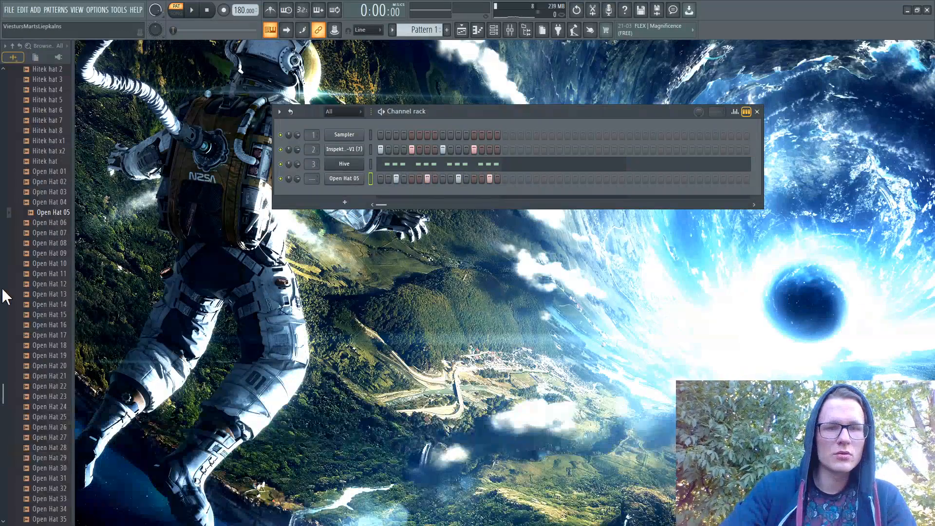
Step: Add the Hitech 2 hat sample as a new channel and fill all 16 of its steps
scroll(42, 298, "up", 4)
left_click_drag(61, 253, 351, 190)
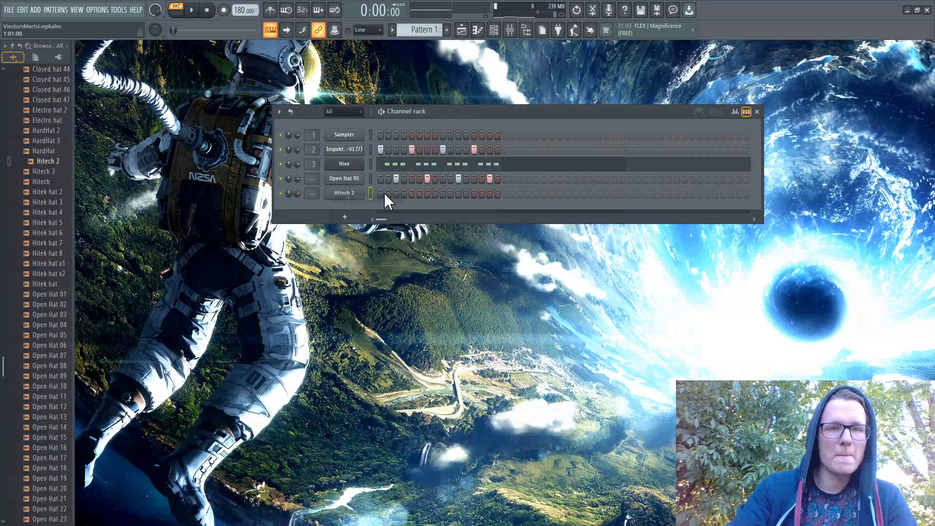
left_click(496, 194)
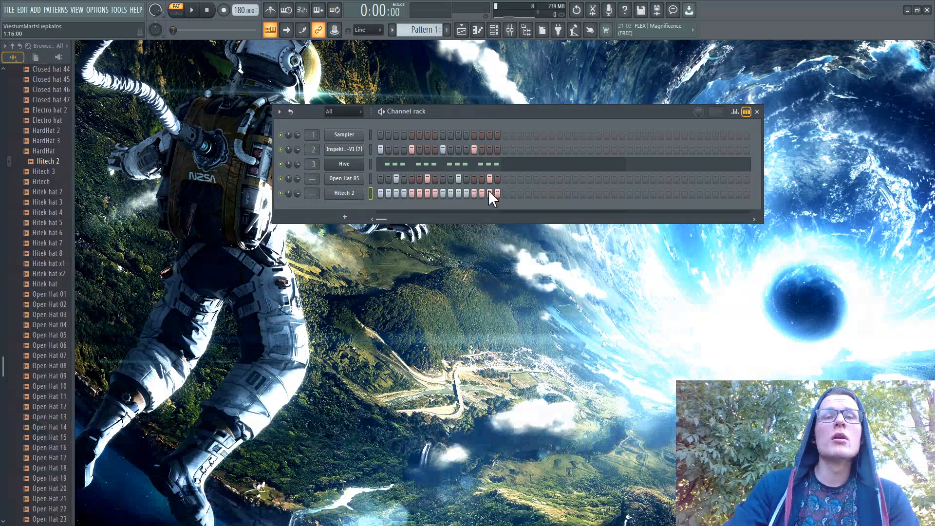
Step: Normalize the Hitech 2 sample, give it a partial quick fade-out, and play the pattern
left_click(346, 194)
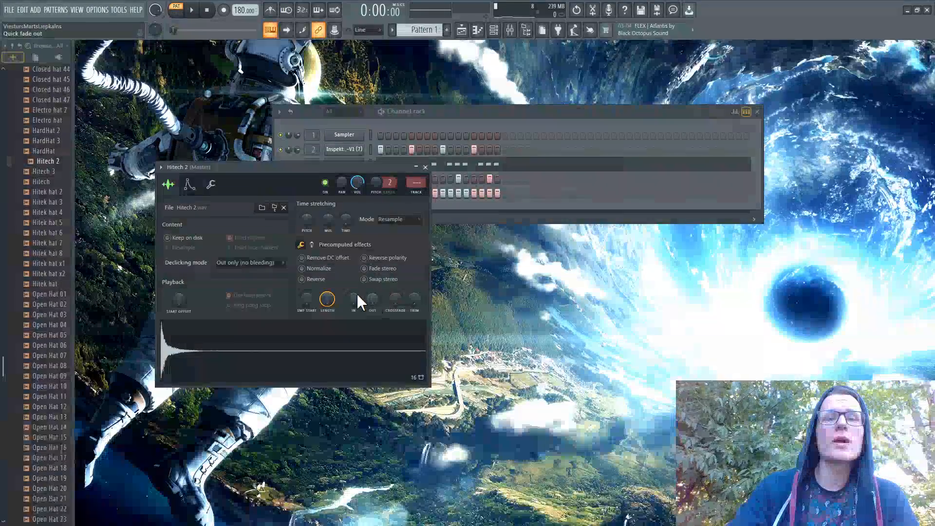
left_click(317, 269)
key("space")
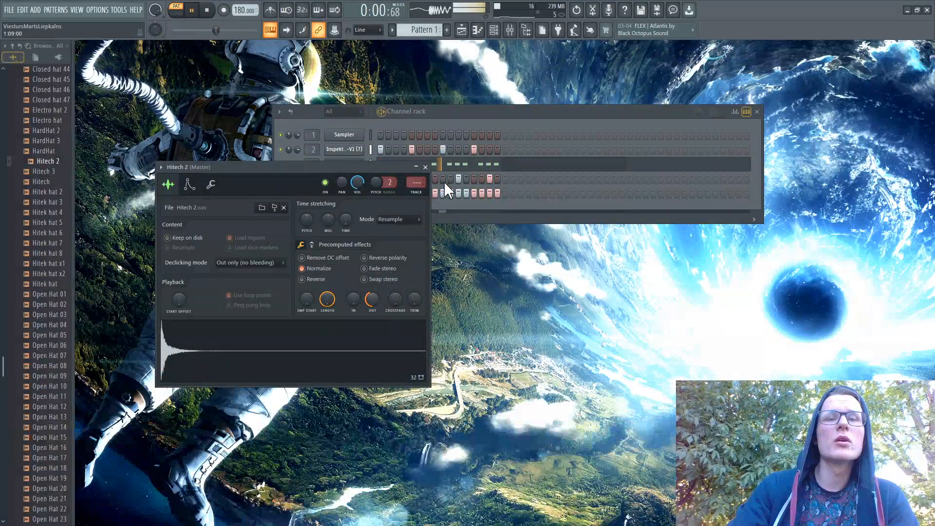
left_click(425, 167)
Step: Normalize the Open Hat 05 sample with its quick fade-out at maximum, then stop playback
left_click(360, 180)
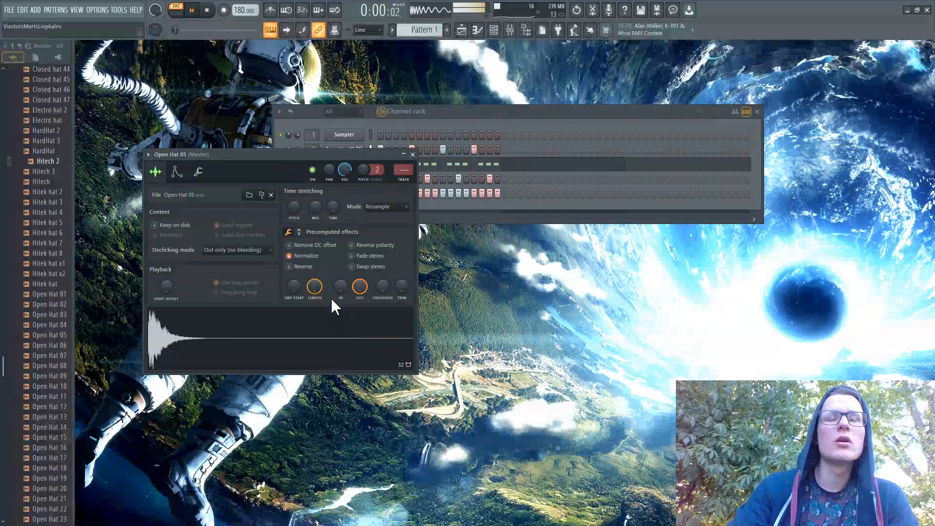
left_click(413, 154)
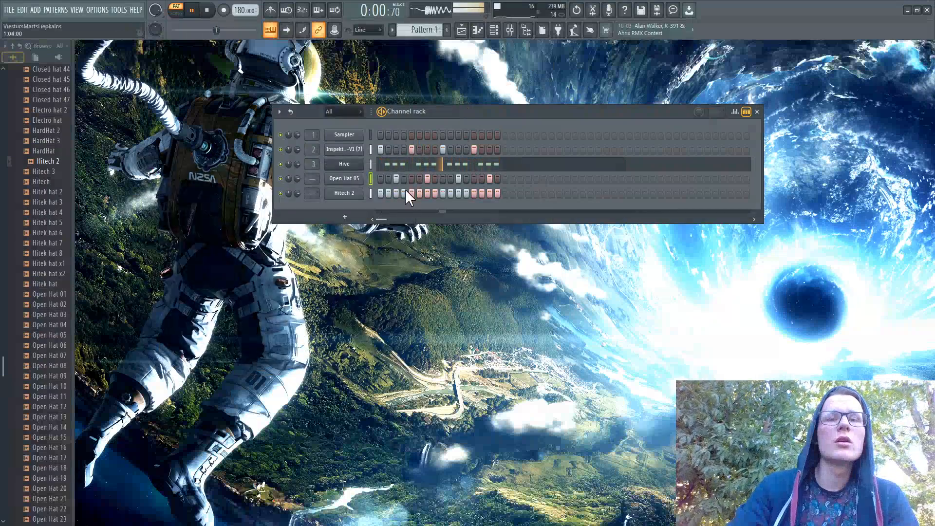
key("space")
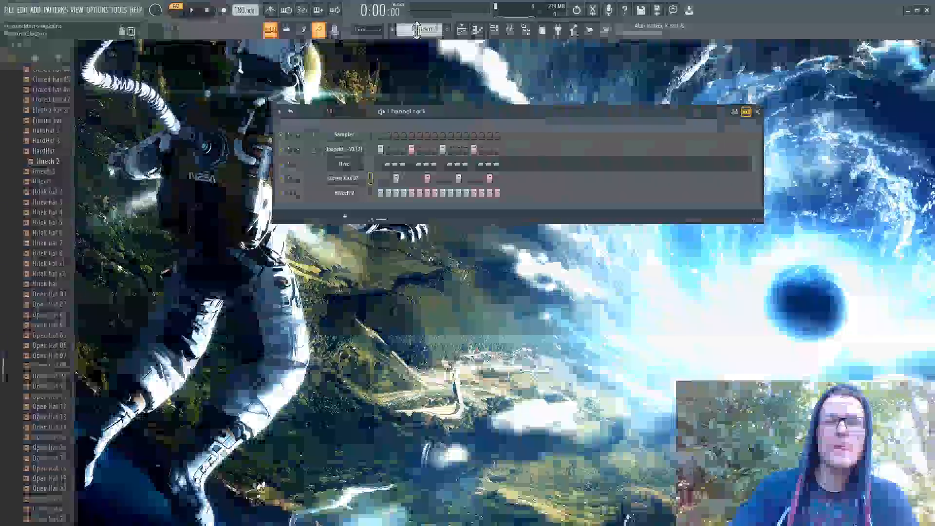
Step: Create an empty Pattern 2 and add an Odin2 synth channel to the channel rack
left_click(448, 31)
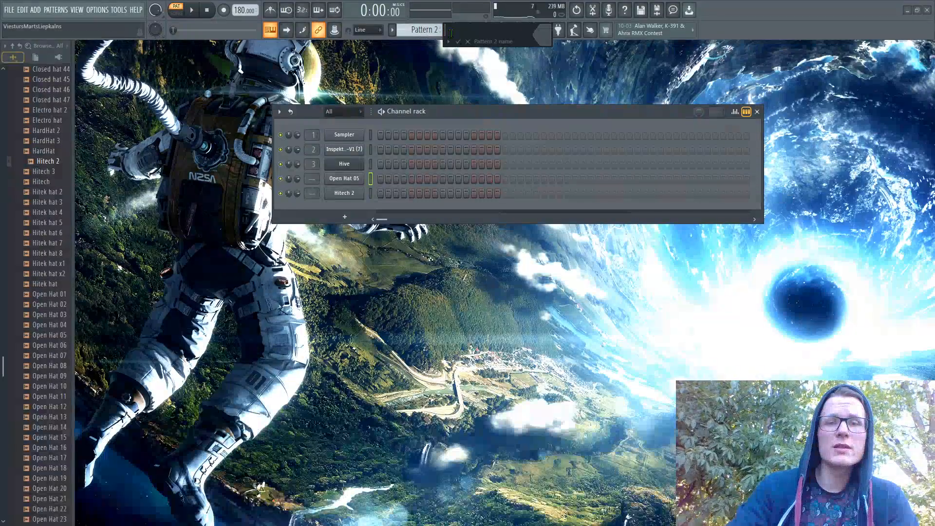
left_click(459, 43)
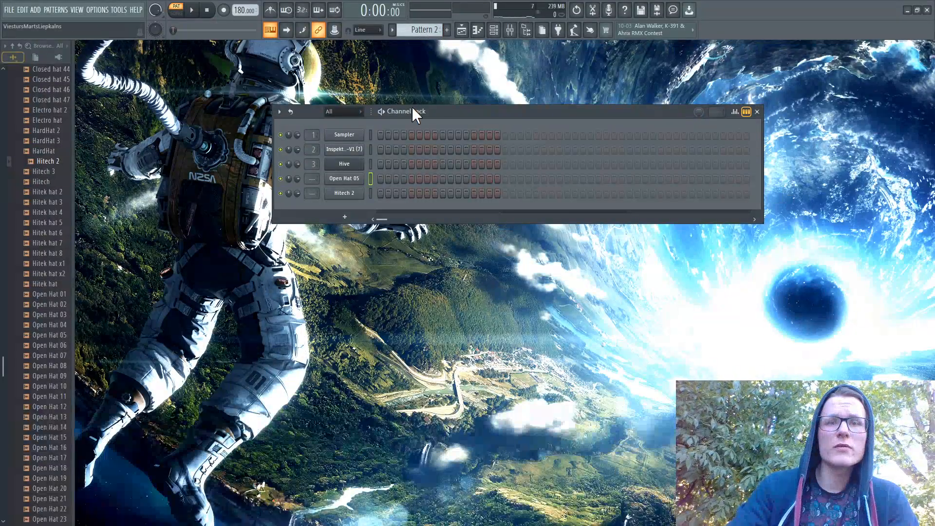
left_click(345, 217)
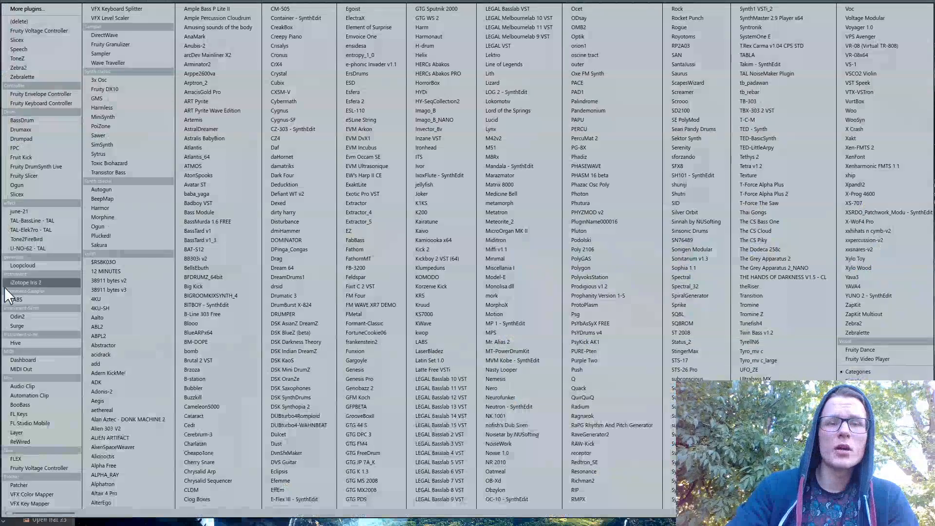
left_click(24, 319)
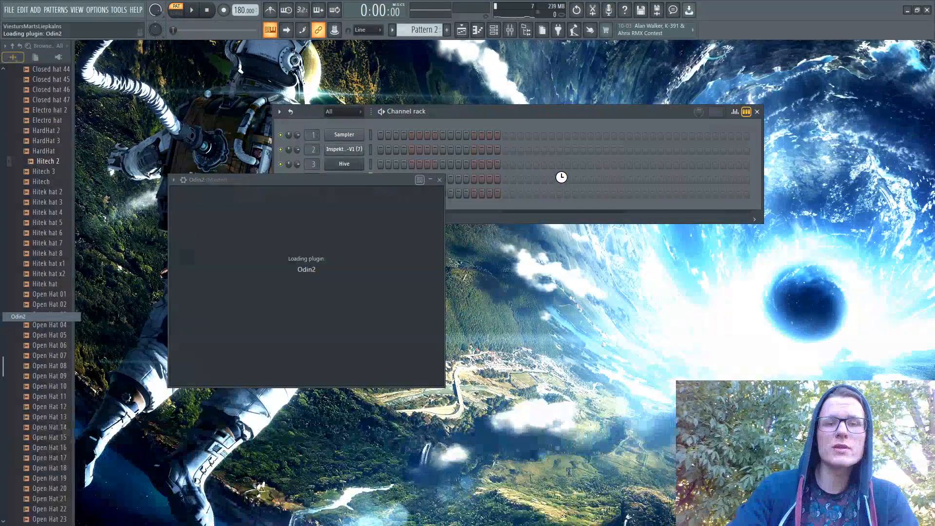
left_click_drag(435, 180, 453, 102)
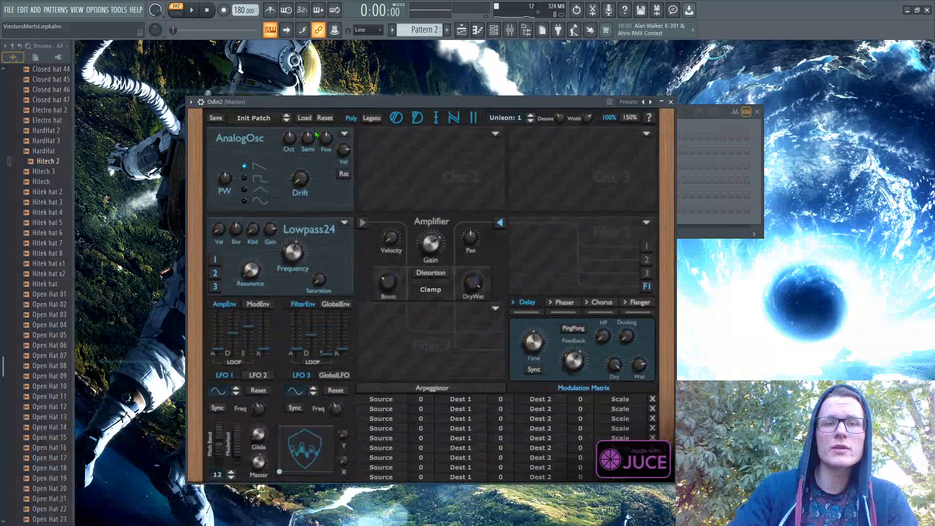
Step: Load the Face Eater 4 patch from the WXX ODIN folder into Odin2, and close the synth window
left_click(304, 118)
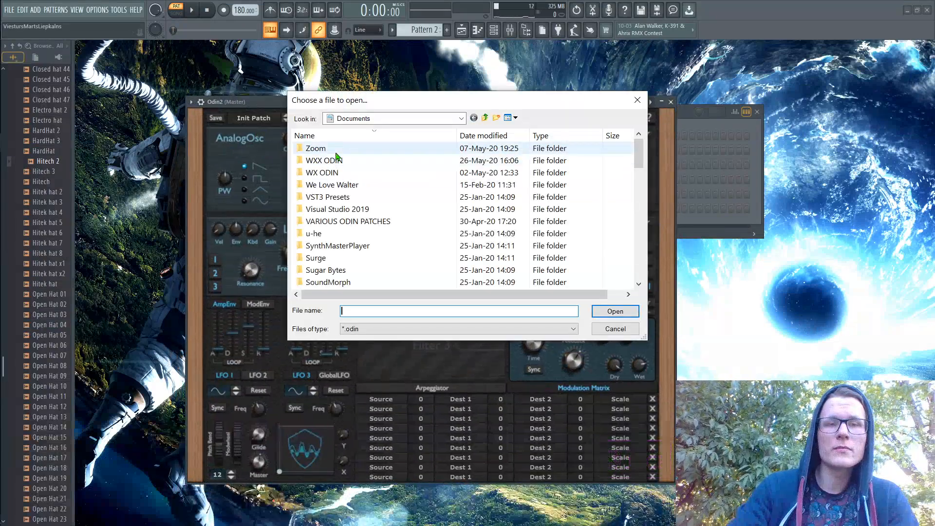
double_click(324, 160)
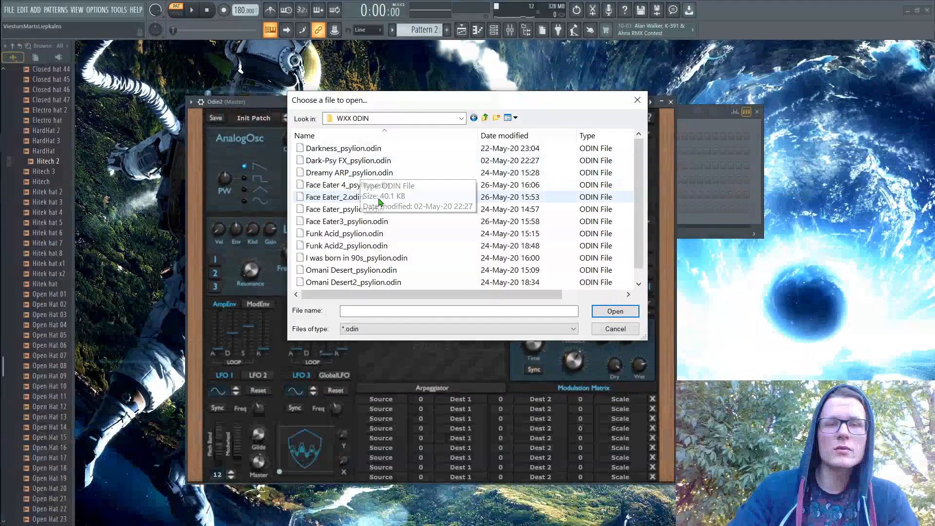
double_click(368, 196)
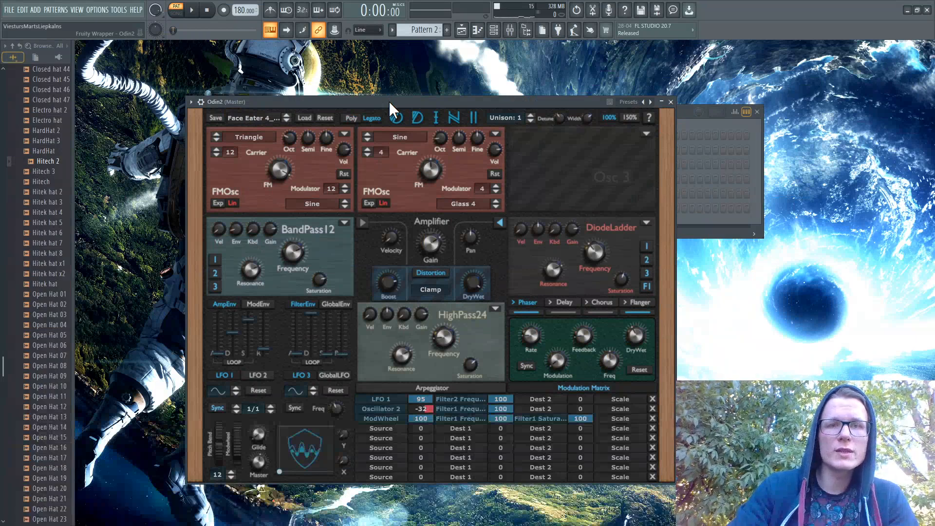
left_click_drag(389, 101, 401, 91)
left_click_drag(446, 237, 457, 268)
left_click(681, 92)
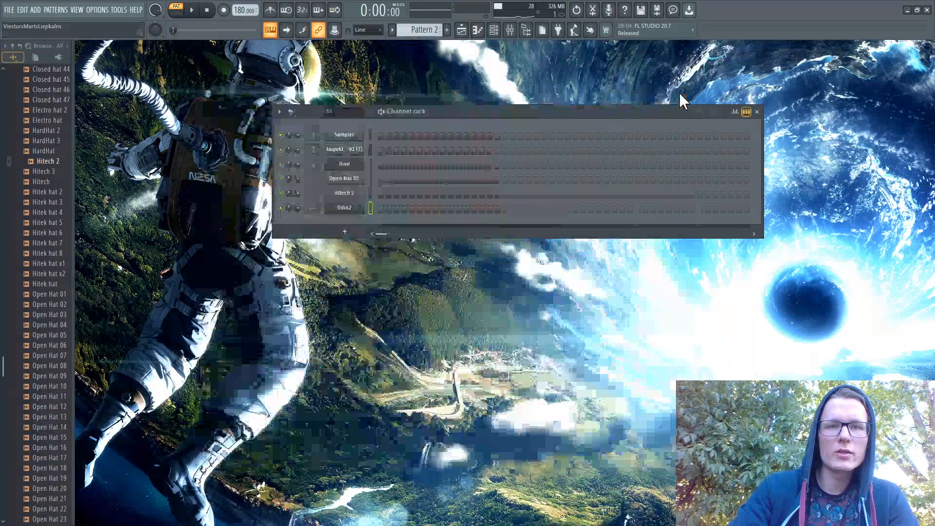
Step: Draw Odin2 C5 notes in bar 2 of Pattern 2: a one-beat note on beat 1 and half-beat notes on beats 3 and 4
left_click(485, 35)
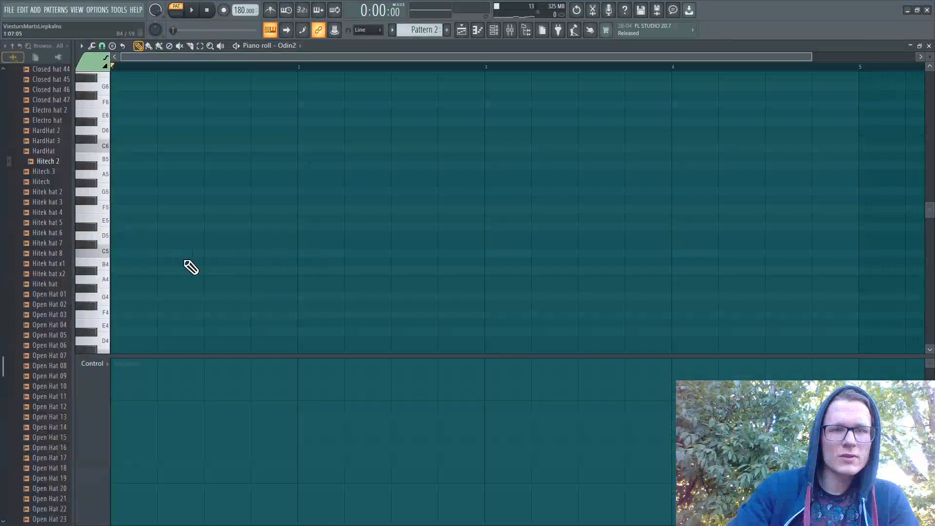
left_click(303, 253)
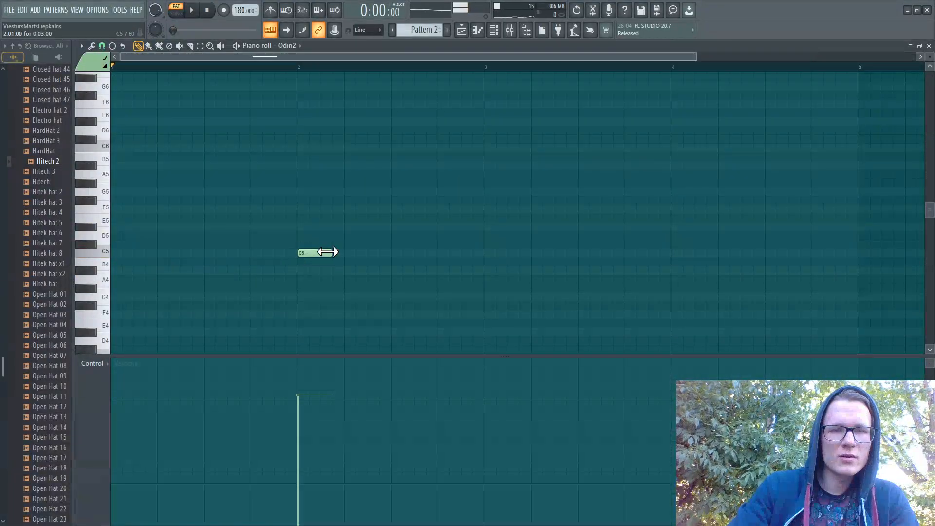
left_click(396, 253)
left_click_drag(433, 253, 414, 253)
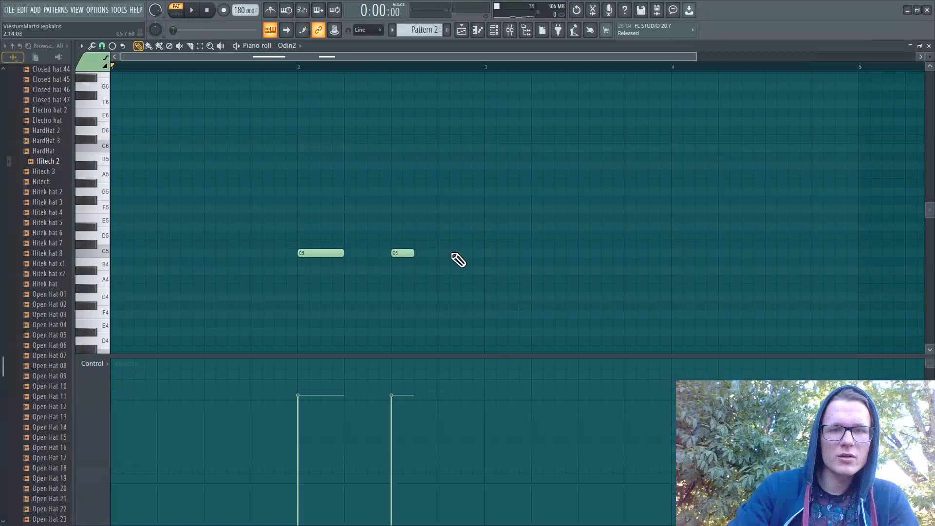
left_click(441, 253)
left_click(911, 46)
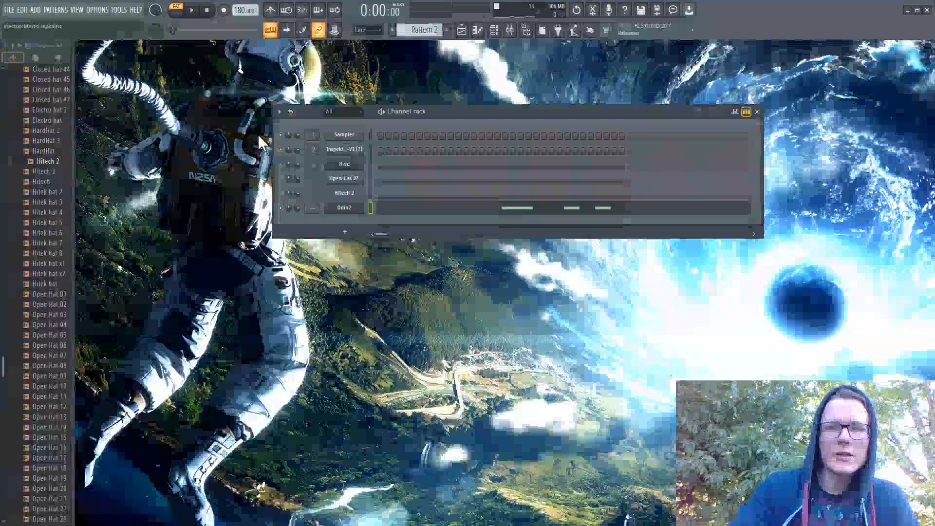
Step: Add a Spectral synth as a new channel in the channel rack and move its window clear of the browser
left_click(345, 232)
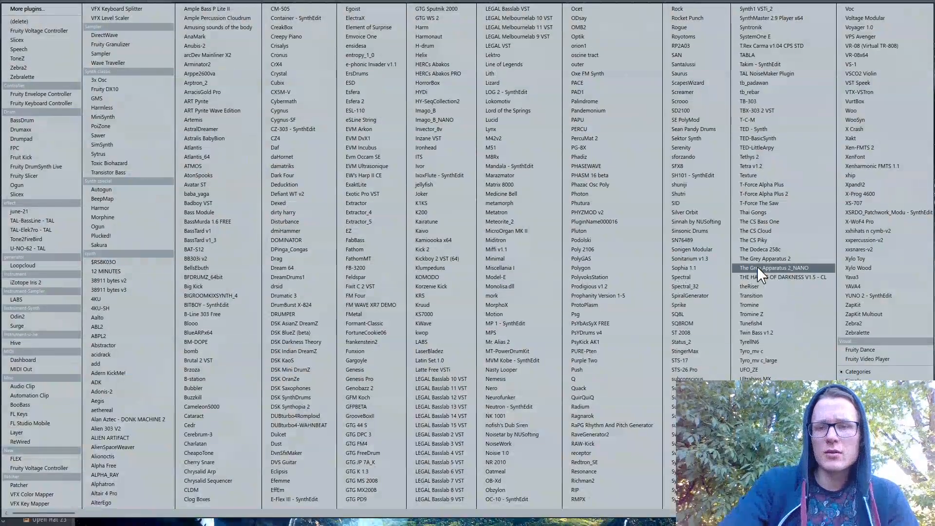
left_click(691, 279)
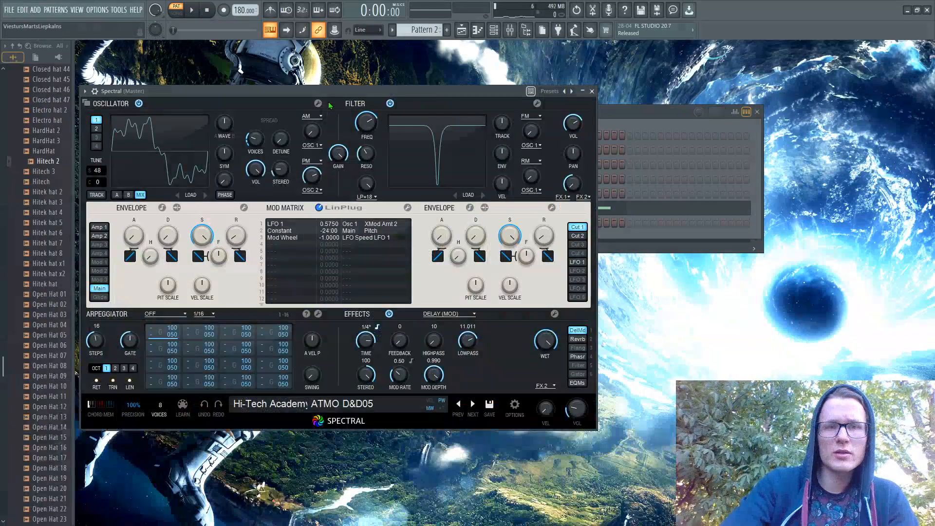
left_click_drag(330, 92, 458, 89)
Step: Load the LD D&D02 sound from Spectral's Hi-Tech Academy VOL1 bank, audition it on C5, and close the synth
left_click(414, 402)
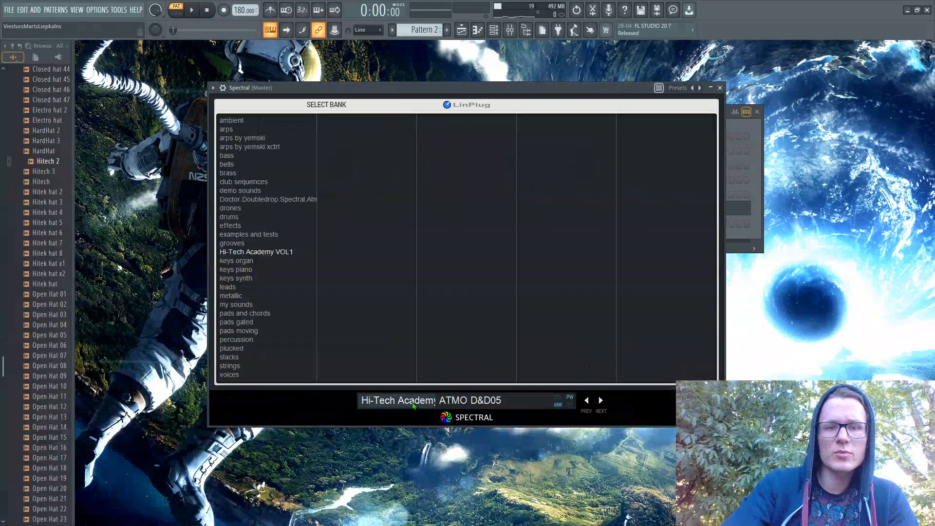
left_click(287, 245)
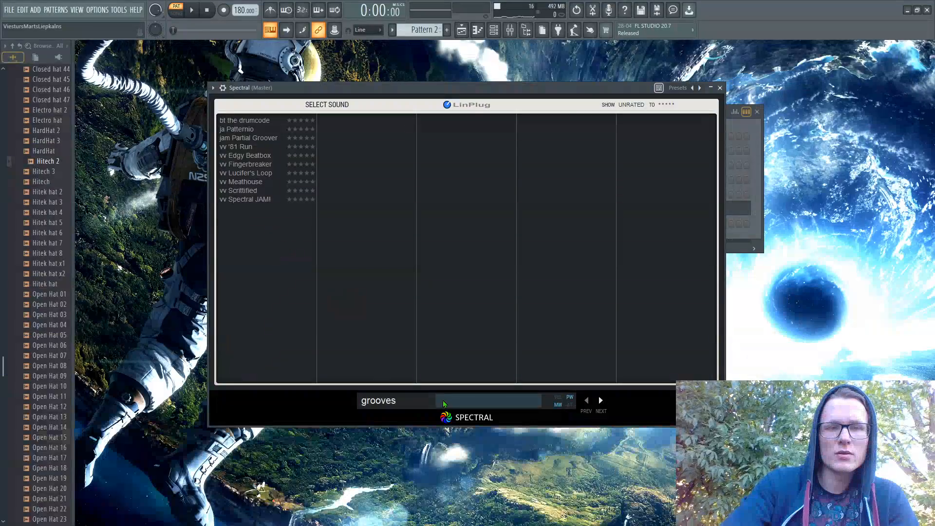
left_click(410, 403)
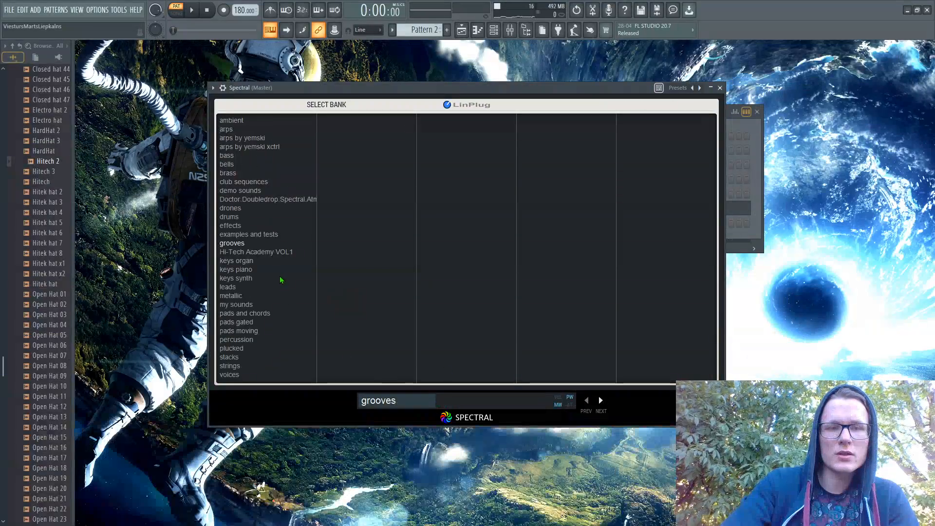
left_click(272, 251)
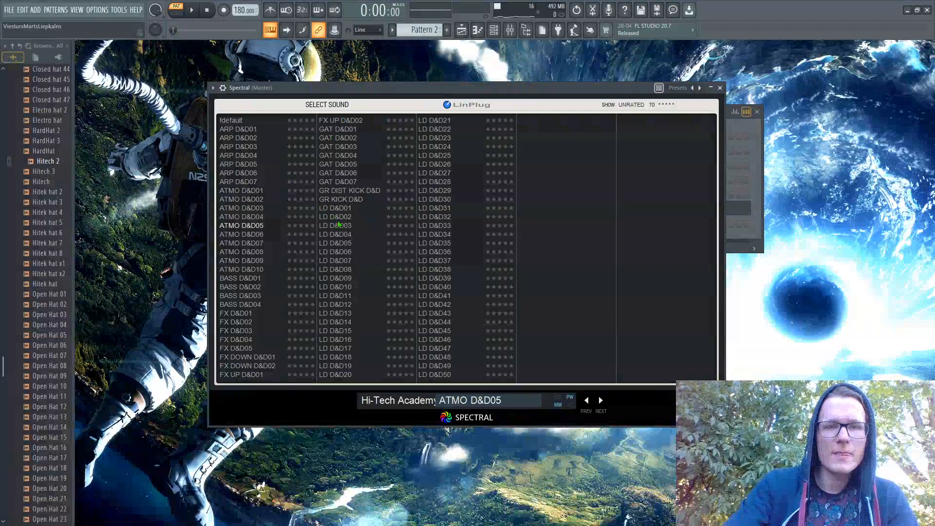
double_click(343, 209)
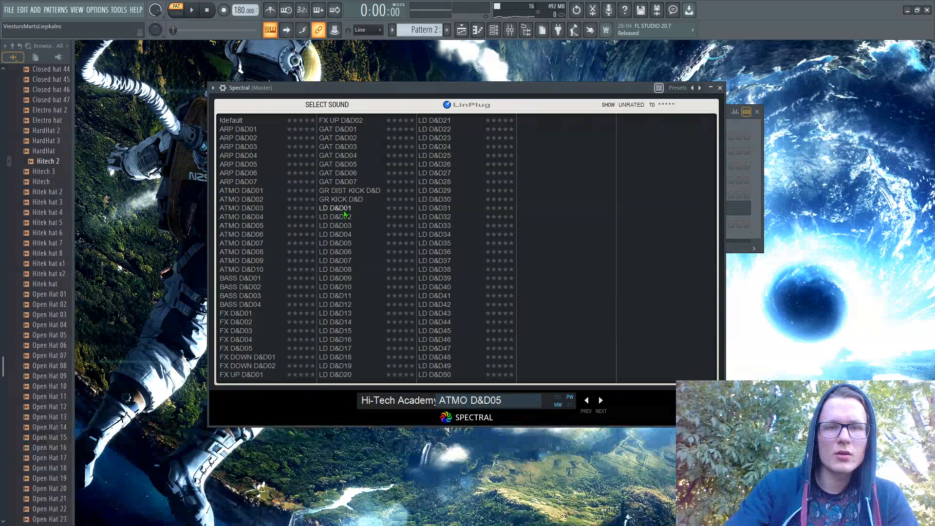
key("z")
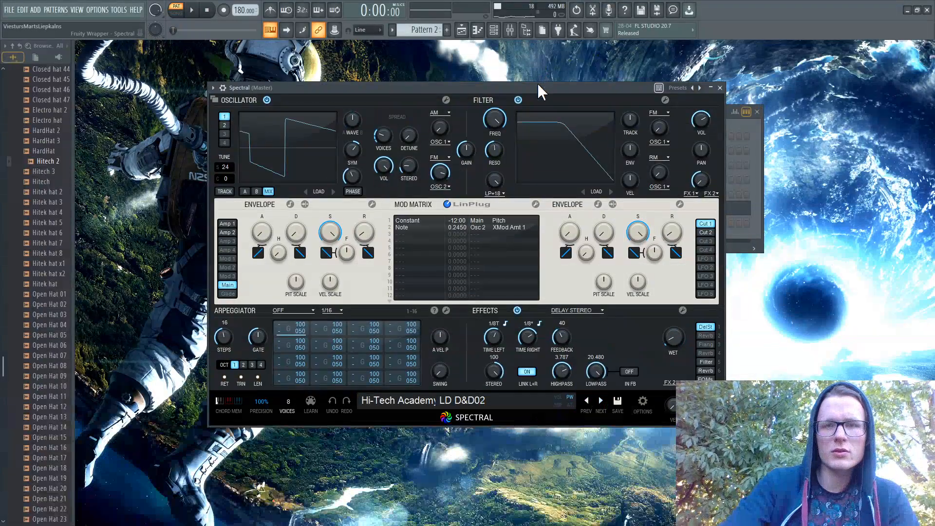
key("z")
key("z")
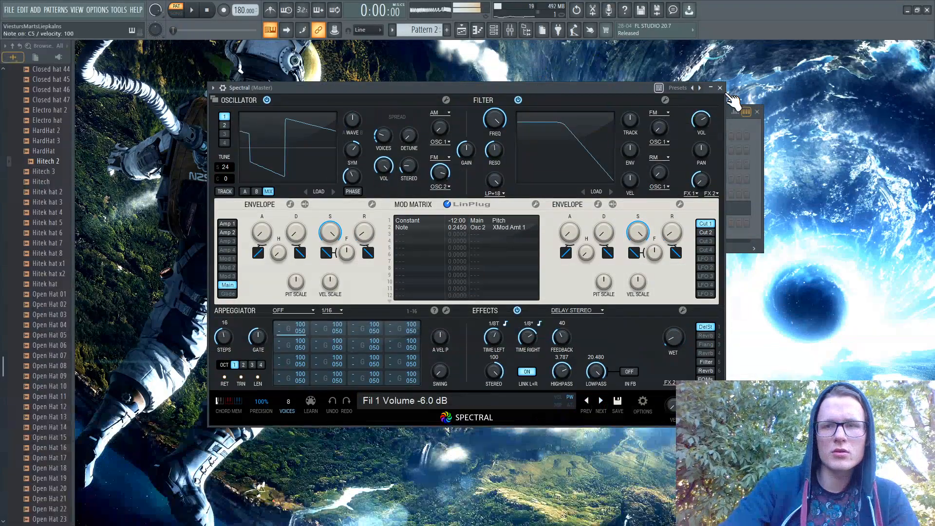
left_click(720, 88)
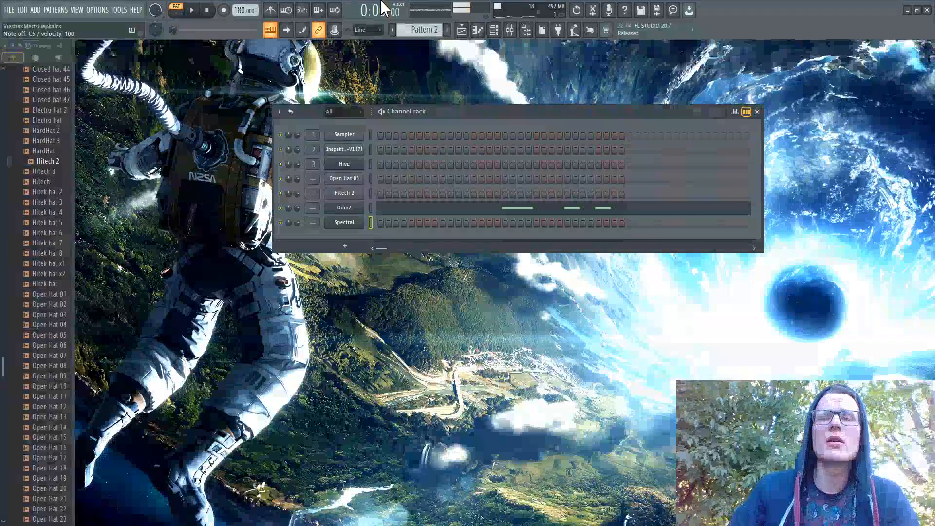
Step: Switch off the stereo delay effect in Spectral's LD D&D02 sound and audition it again
left_click(353, 222)
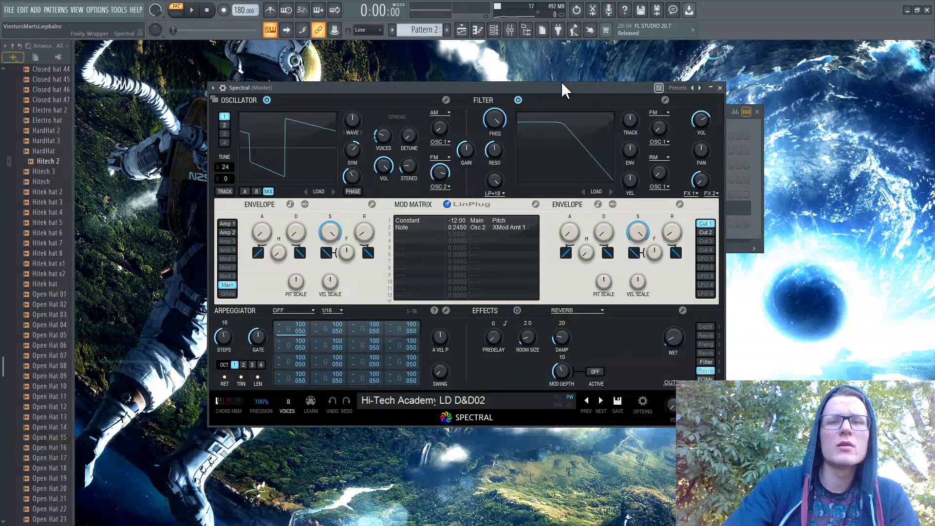
left_click(720, 88)
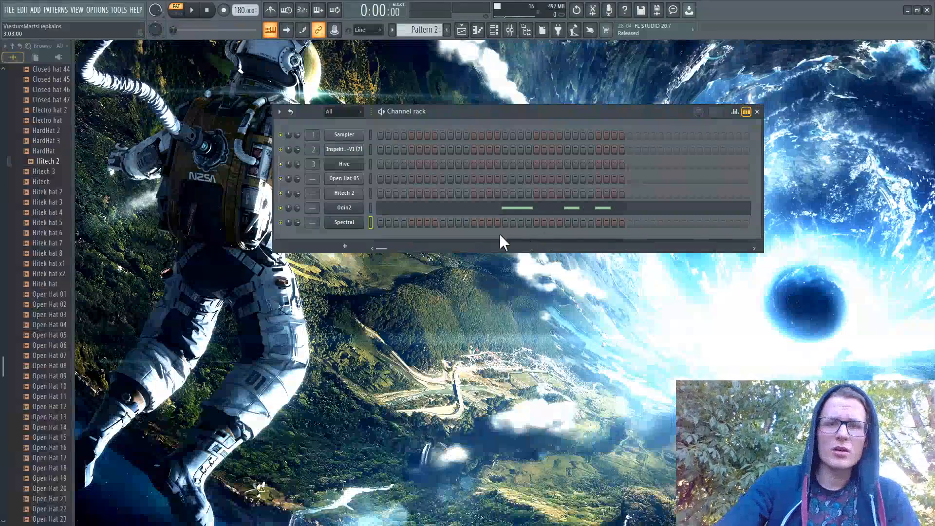
left_click(348, 223)
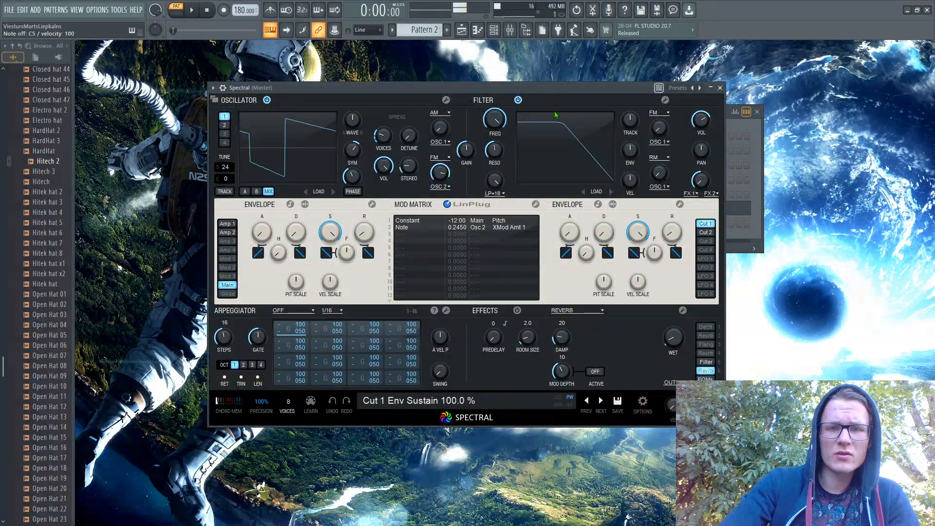
Step: Draw a two-beat C5 note at the start of bar 1 for Spectral, and close the piano roll and synth
left_click(478, 29)
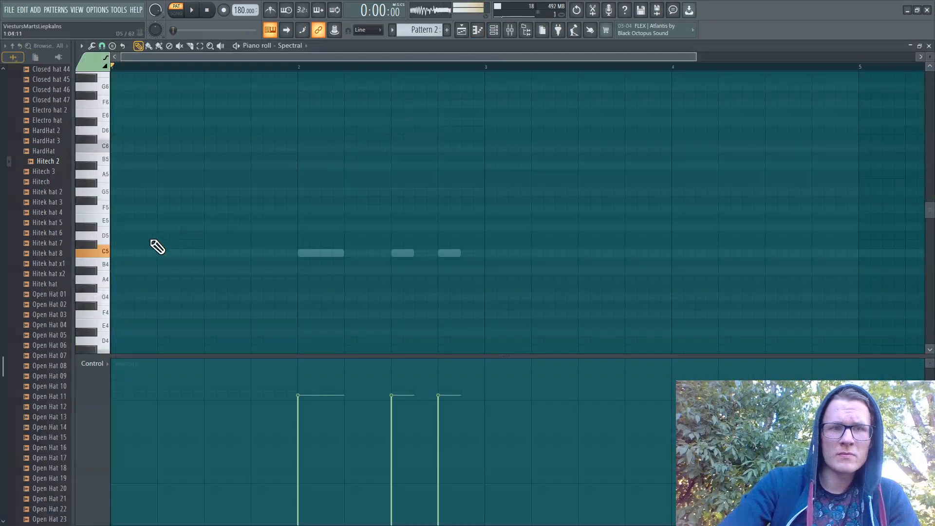
left_click(124, 253)
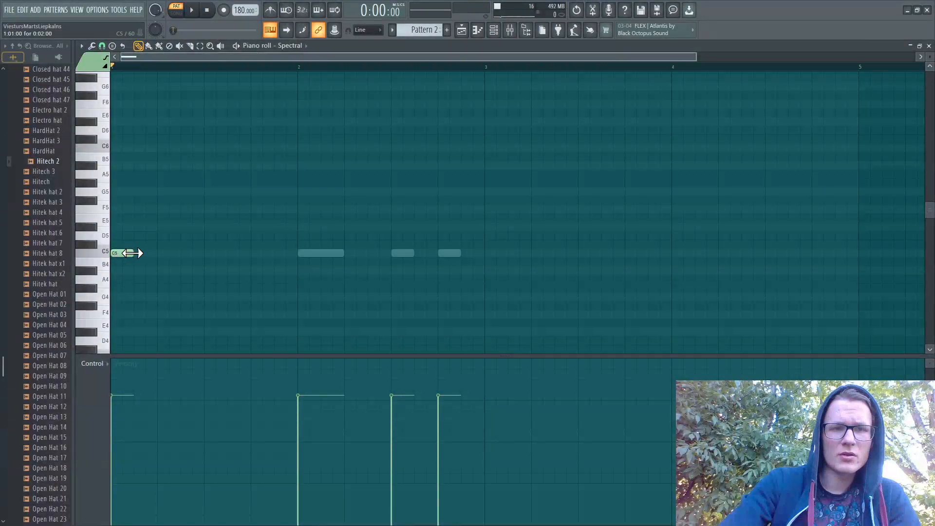
left_click_drag(131, 253, 201, 254)
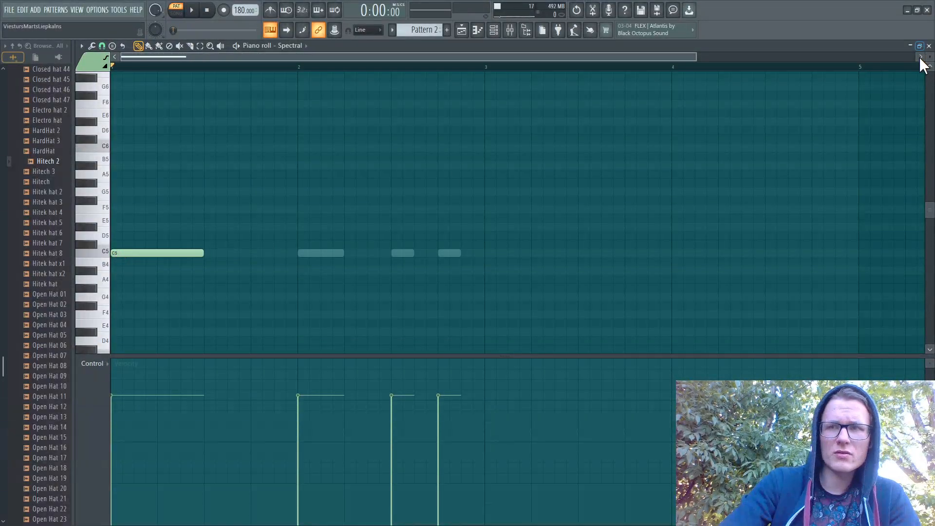
left_click(929, 46)
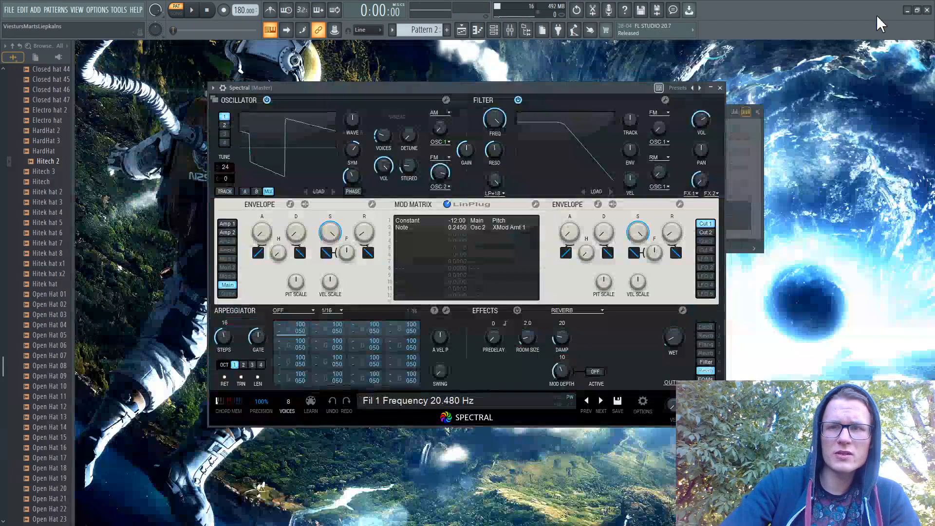
left_click(719, 90)
Step: Clone the Spectral channel and load a different LD D&D lead sound into the copy
right_click(355, 222)
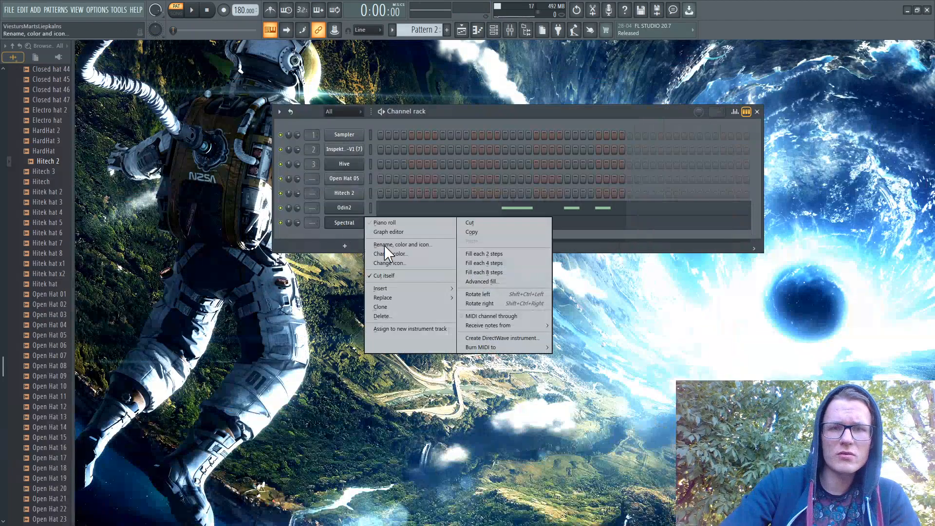
left_click(397, 307)
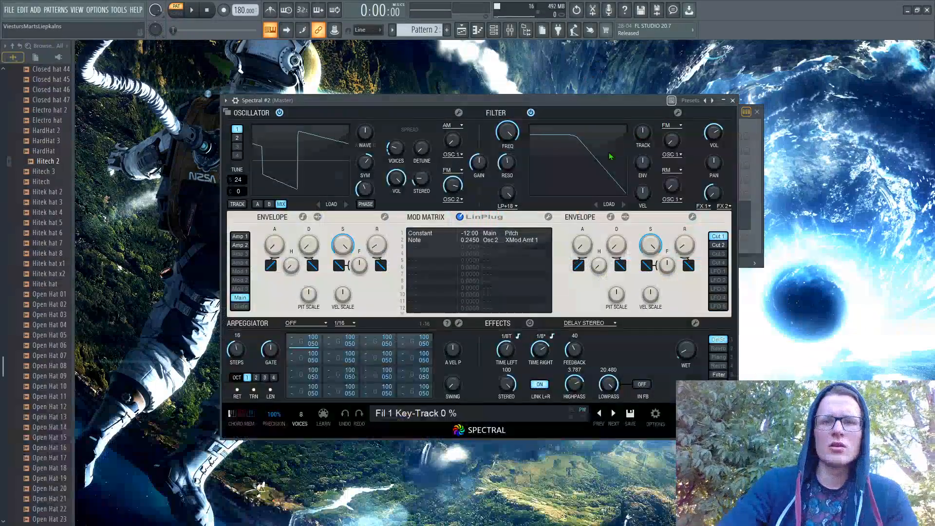
left_click(502, 416)
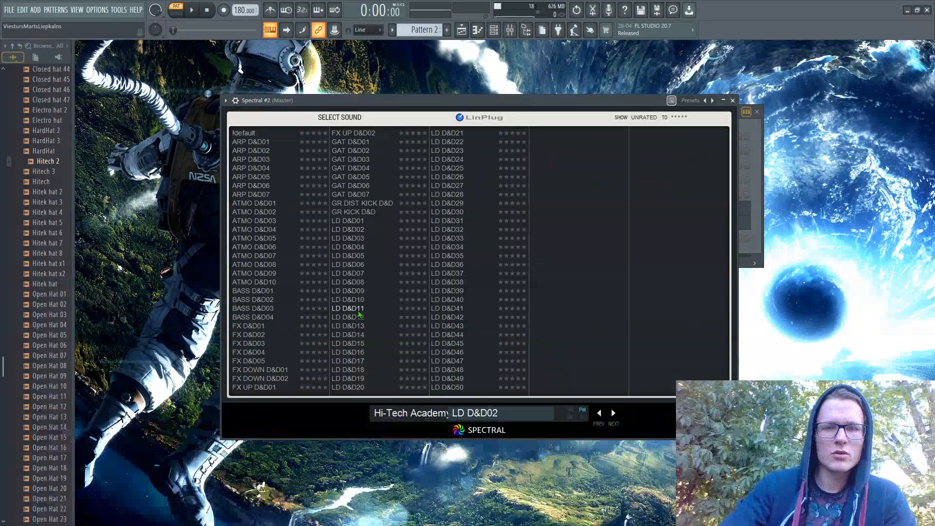
left_click(360, 315)
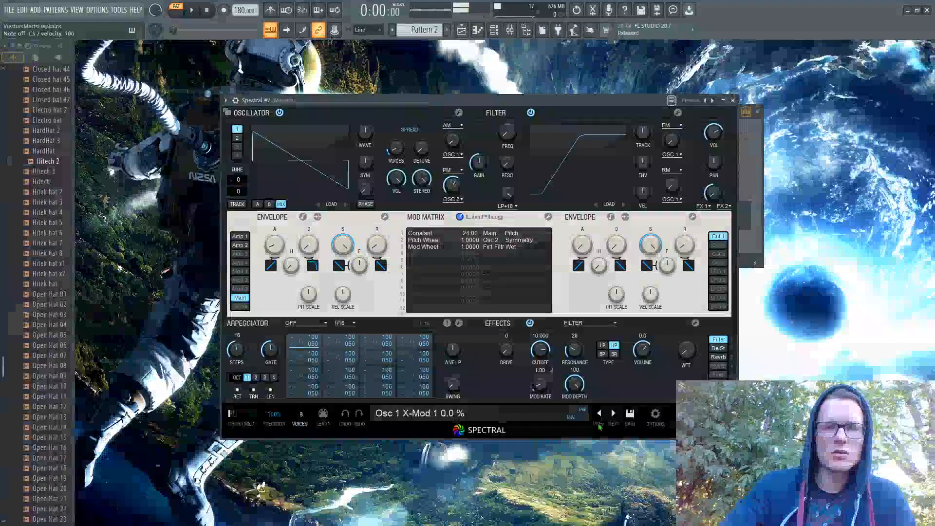
Step: Browse back through Spectral #2's Hi-Tech Academy lead sounds to LD D&D06, auditioning them on C5, and close the synth
left_click(600, 414)
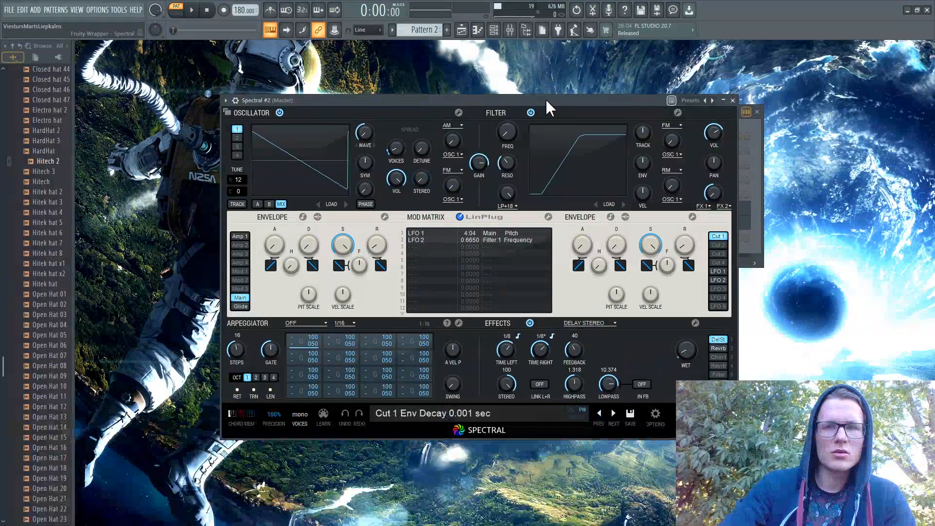
left_click(604, 414)
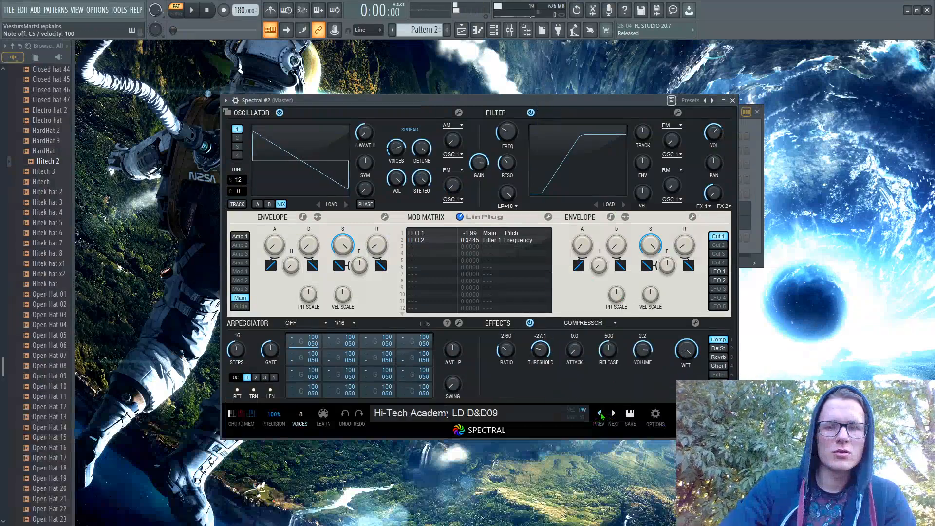
key("z")
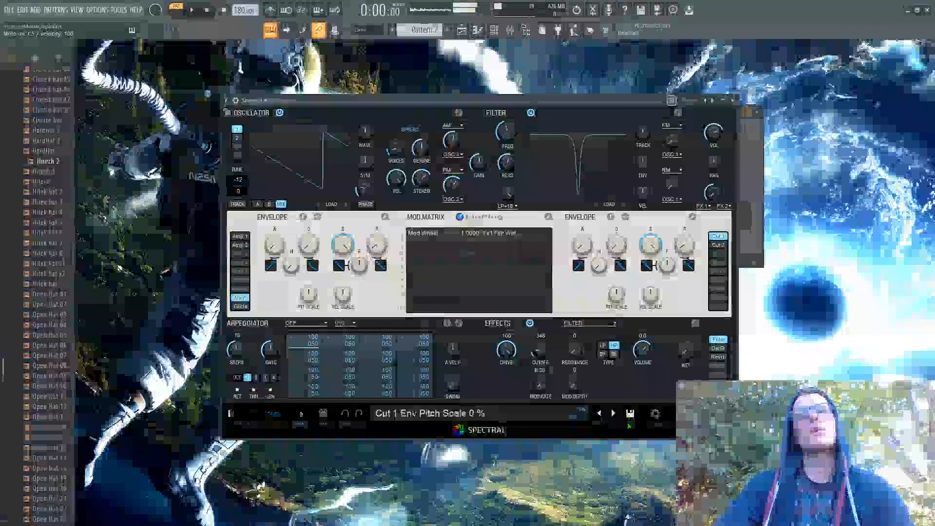
left_click(604, 414)
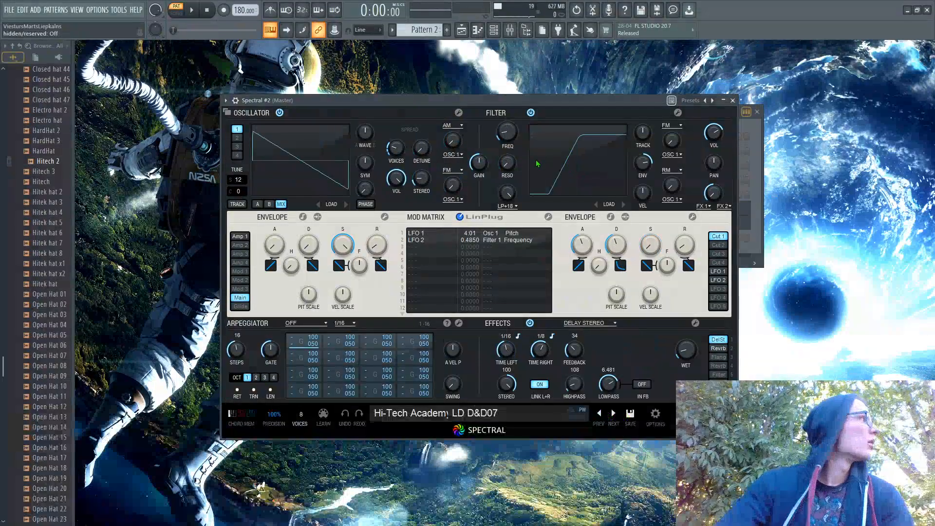
key("z")
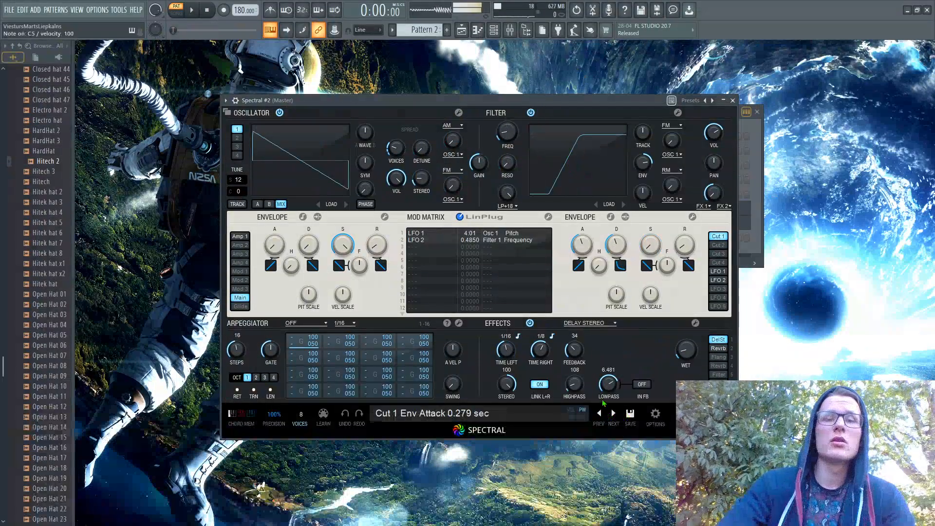
left_click(601, 414)
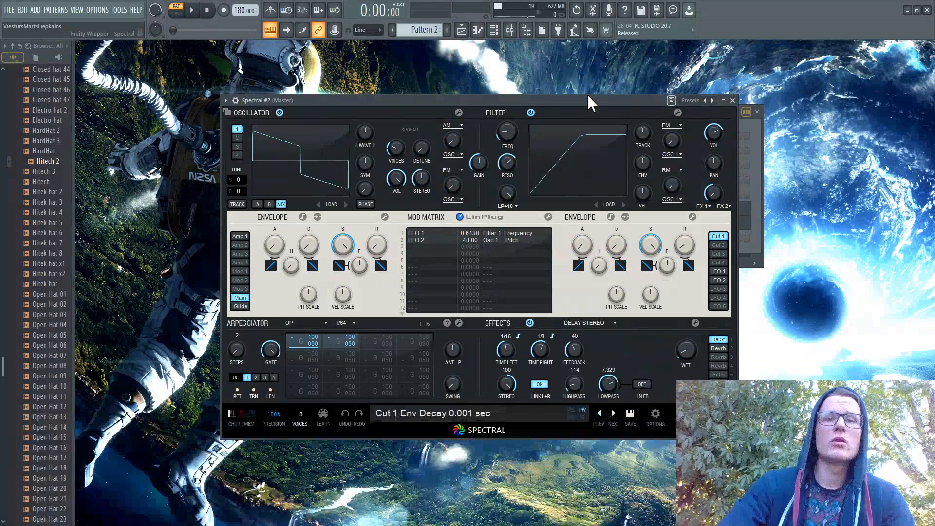
key("z")
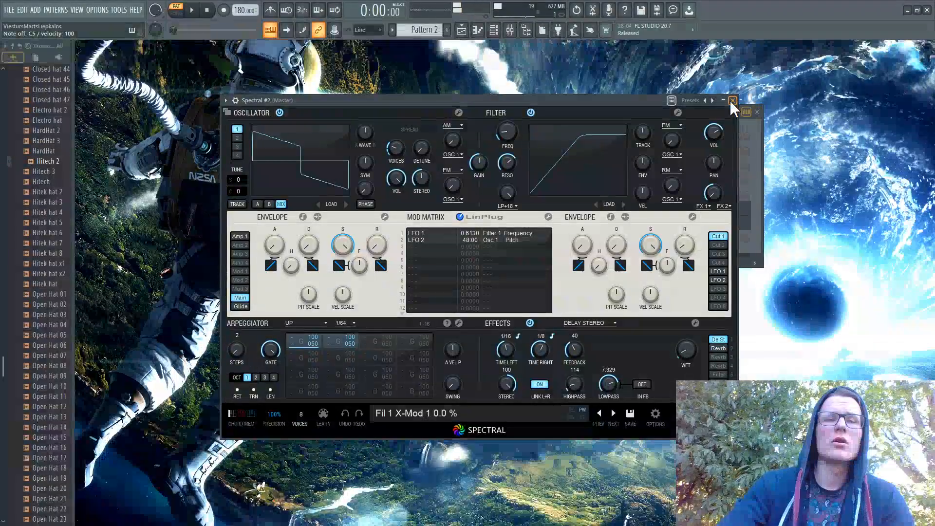
left_click(733, 101)
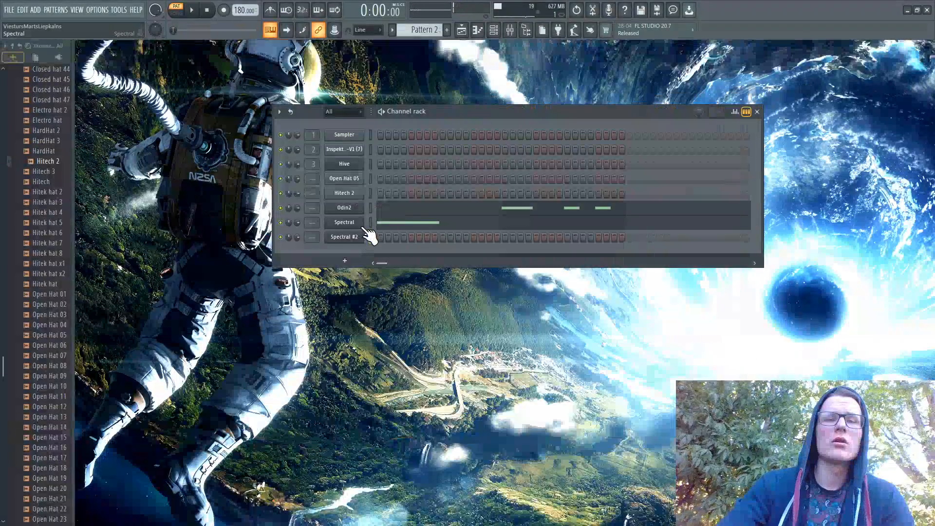
Step: Audition the Spectral and Spectral #2 channels one after the other on C5
key("z")
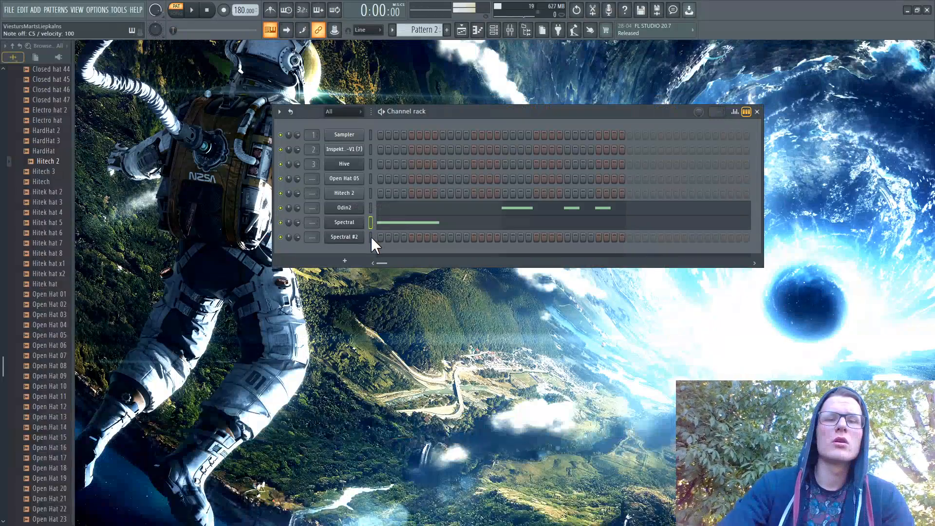
left_click(371, 237)
key("z")
key("z")
Step: Switch off the stereo delay and reverb in Spectral #2's LD D&D06 sound and audition it against Spectral
left_click(362, 239)
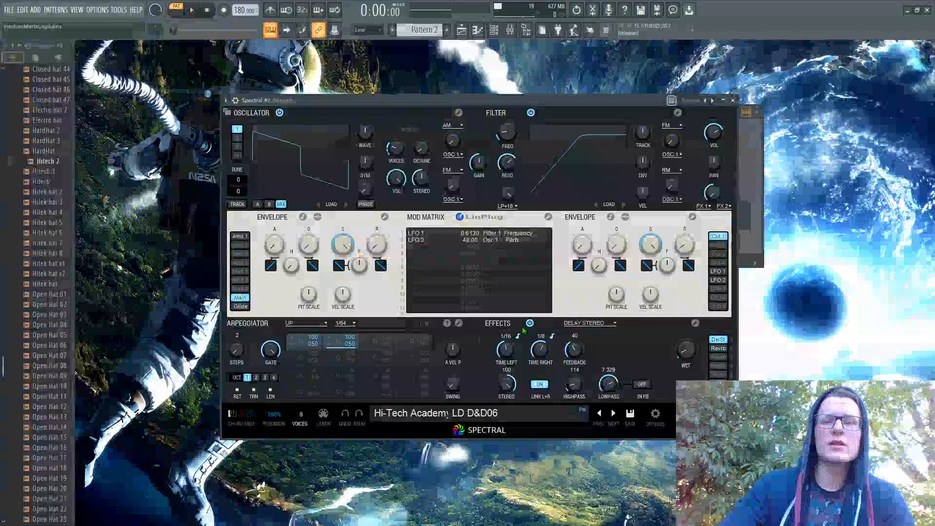
left_click(530, 323)
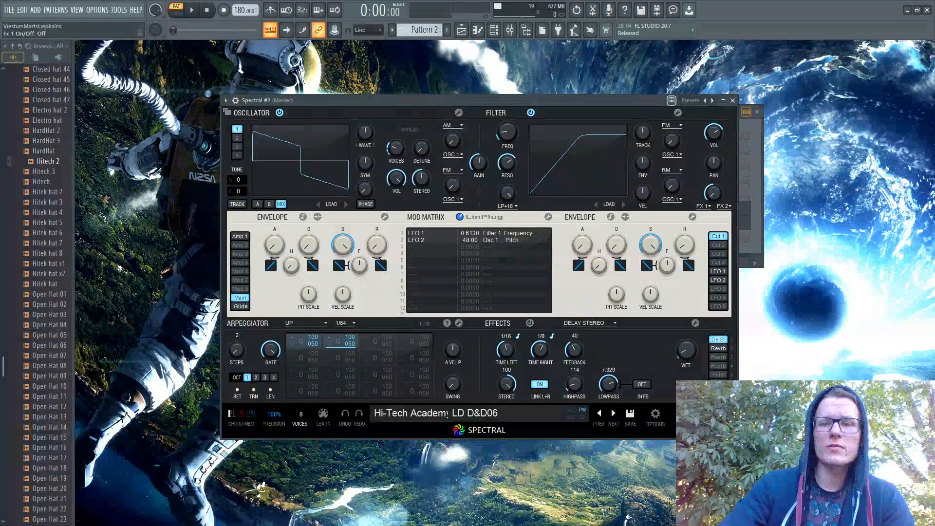
left_click(720, 349)
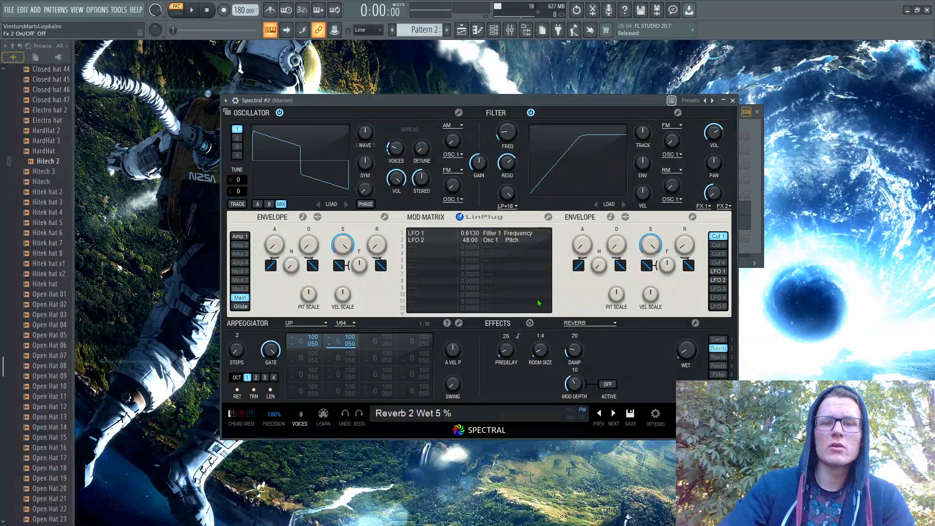
left_click(733, 101)
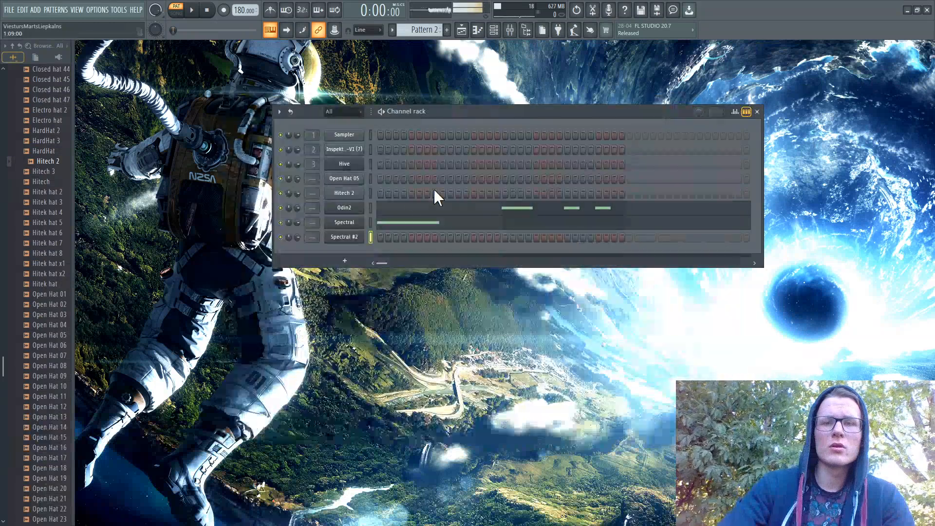
left_click(372, 218)
key("q")
left_click(370, 233)
key("q")
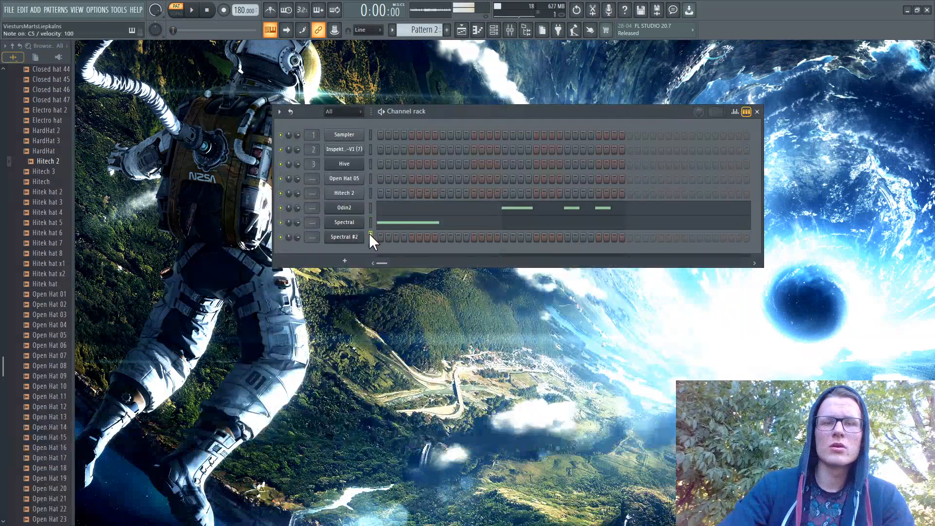
Step: Draw a two-beat C5 note on beat 3 of bar 1 for Spectral #2, and close the piano roll
left_click(478, 30)
key("q")
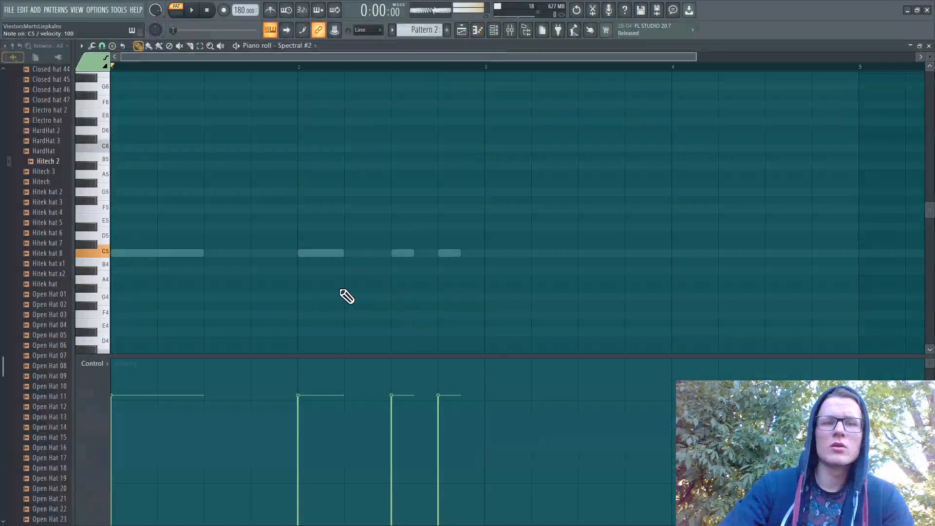
left_click(215, 253)
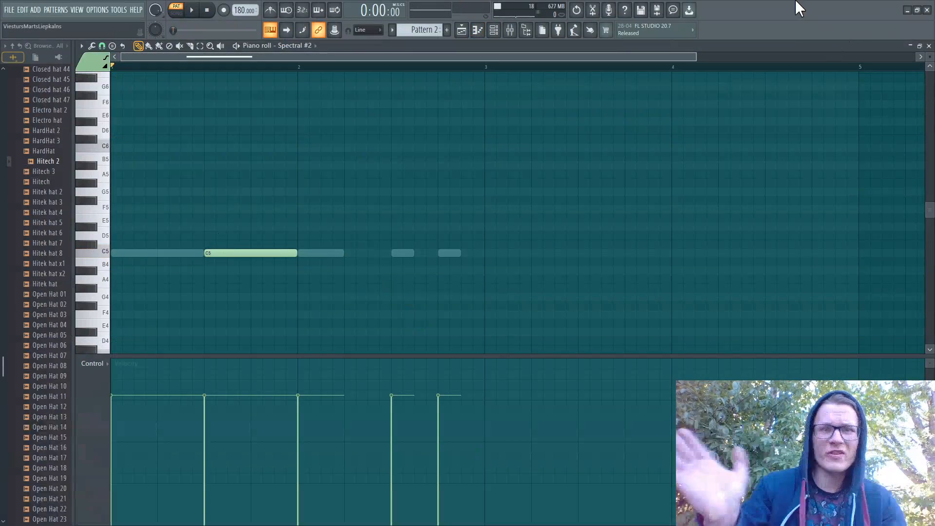
left_click(930, 45)
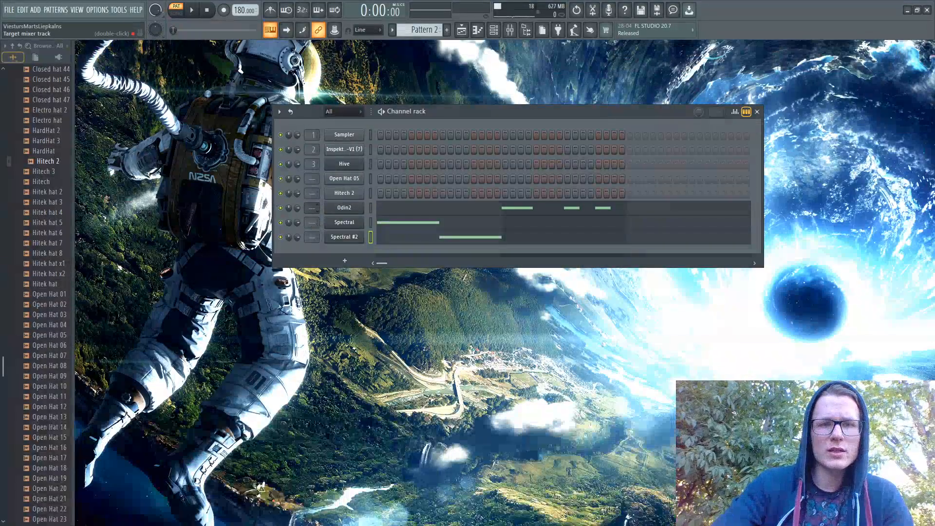
Step: Route Odin2, Spectral and Spectral #2 to mixer track 4 and play back Pattern 2
left_click_drag(312, 208, 312, 200)
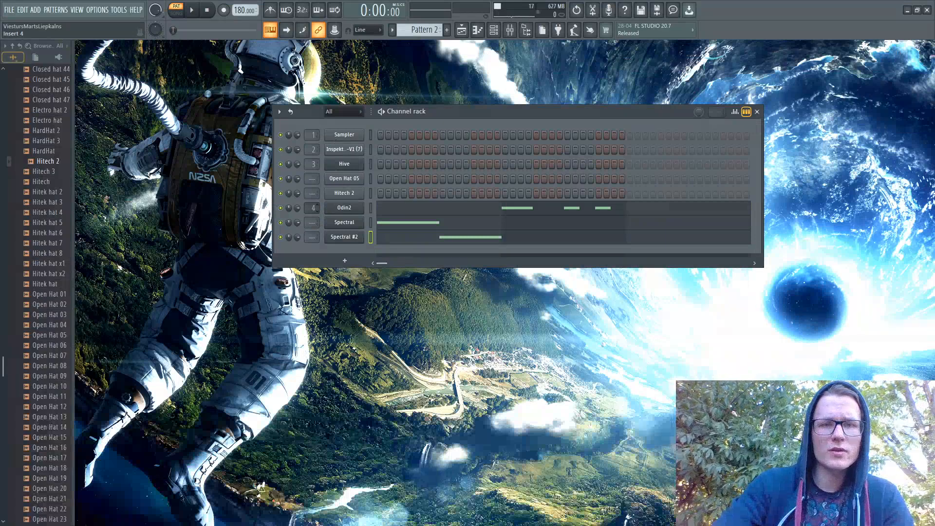
left_click_drag(314, 241, 316, 237)
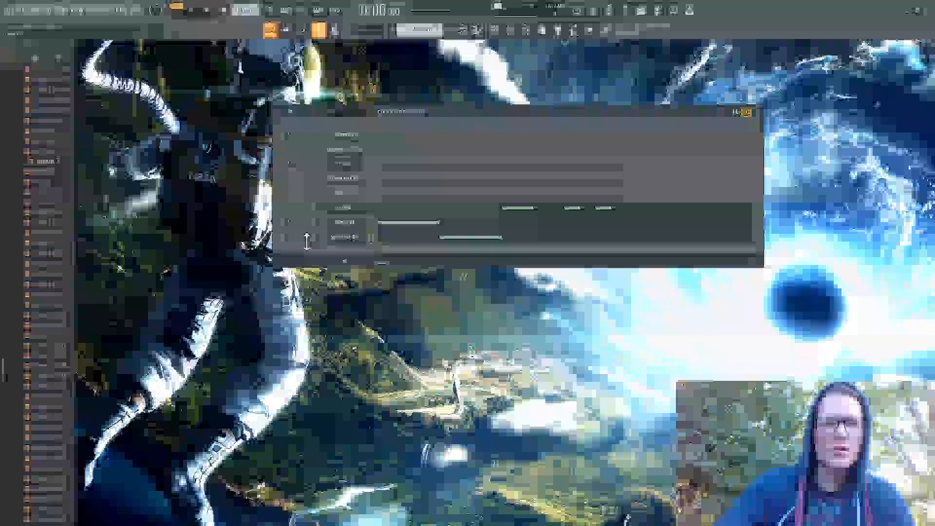
key("space")
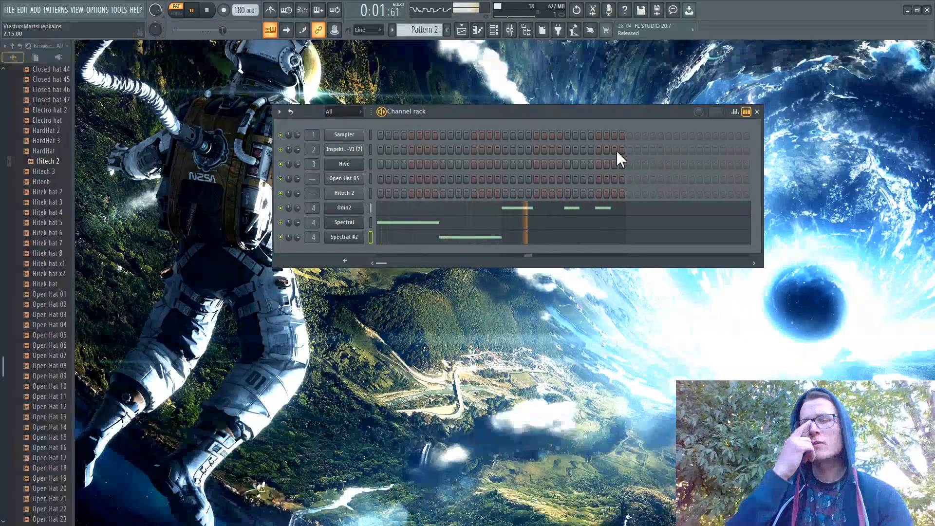
key("space")
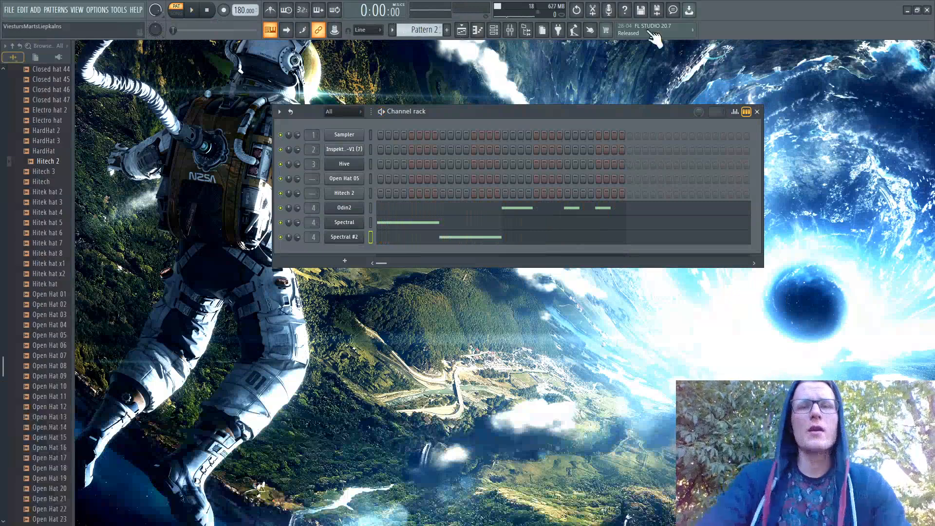
Step: Load the dblue Glitch v1.3 effect in the first slot of mixer Insert 4
left_click(509, 30)
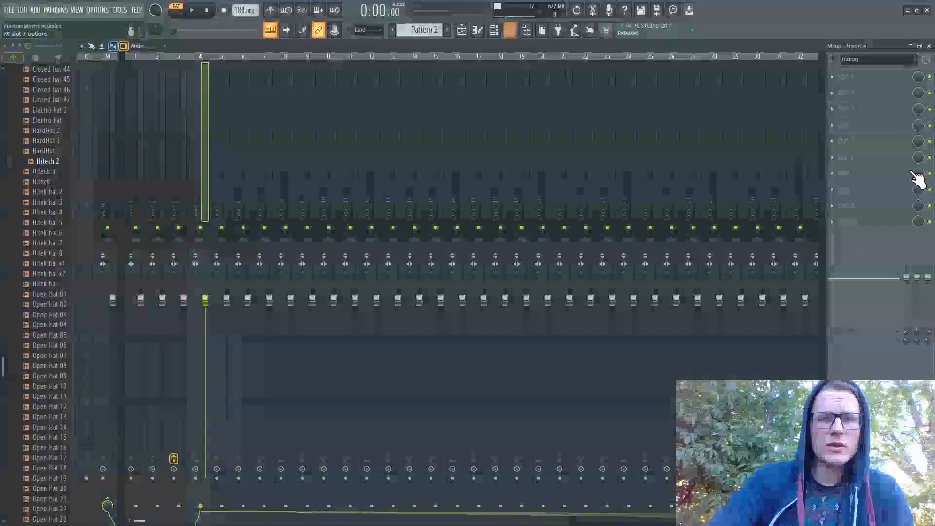
left_click(875, 86)
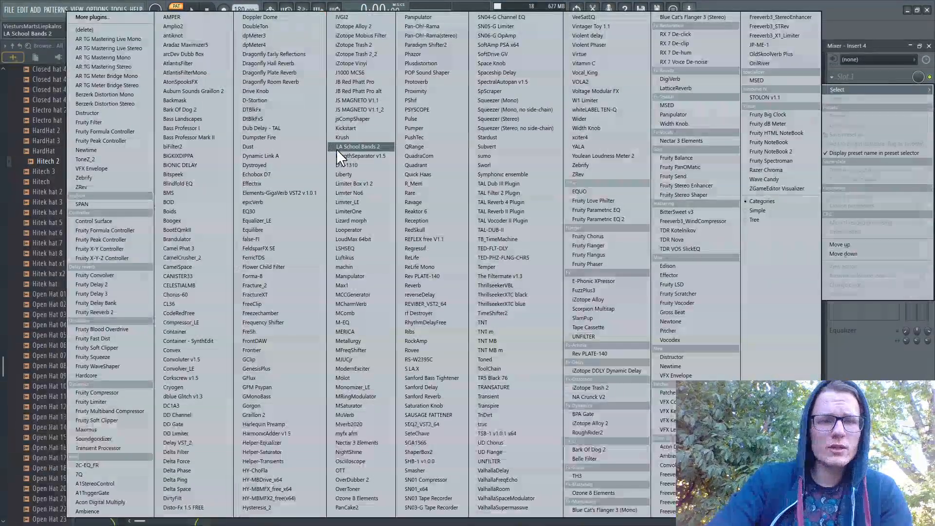
left_click(193, 396)
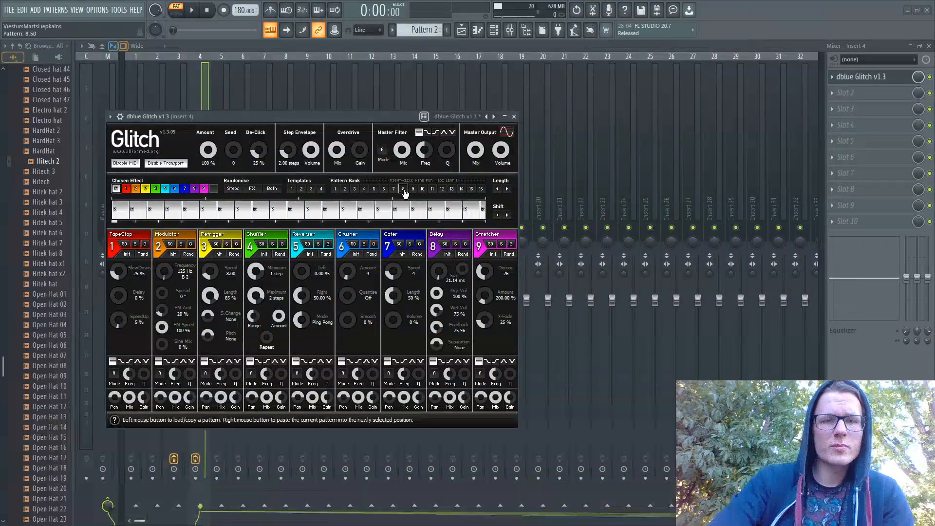
Step: Select pattern 10 in Glitch and place irregular Gater steps across roughly the first two thirds of the sequence
left_click(423, 189)
left_click(184, 189)
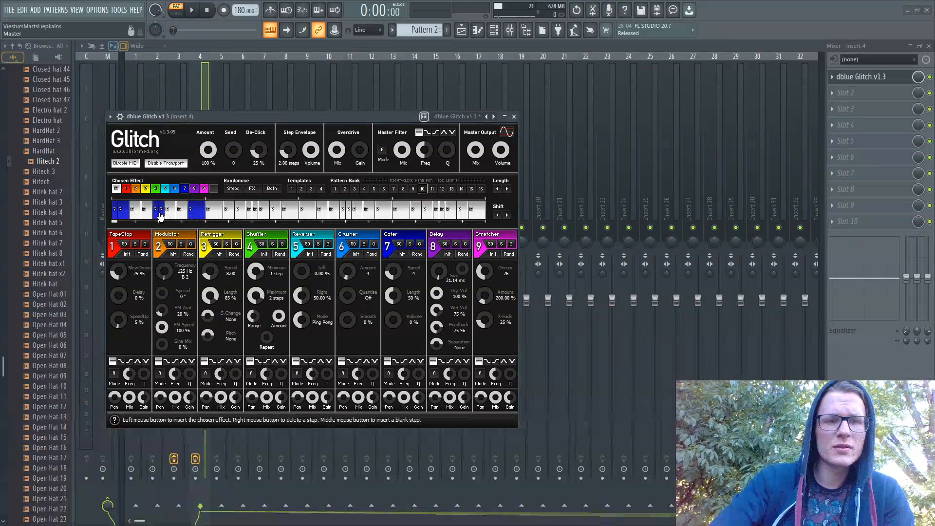
left_click(238, 210)
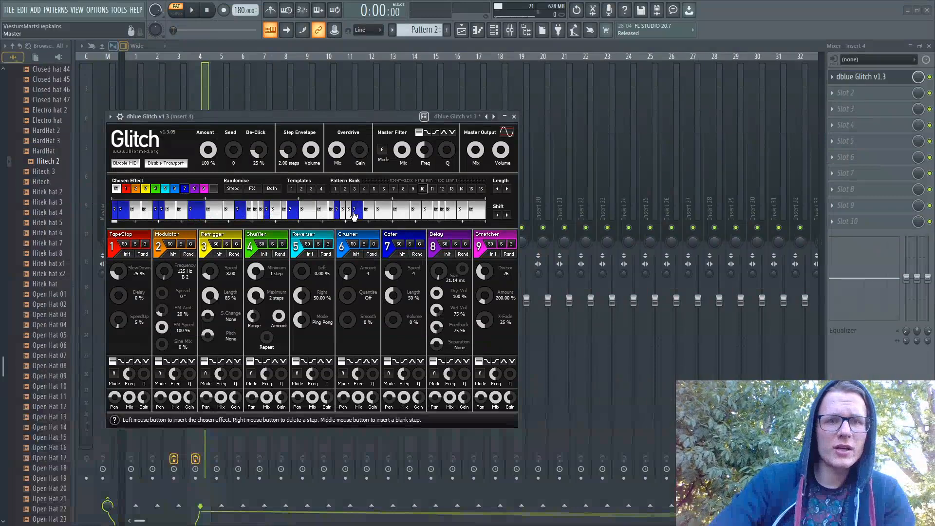
Step: Replace the random steps between the Gater steps with blank ones in the first half of the Glitch sequence, and start playback
left_click(213, 189)
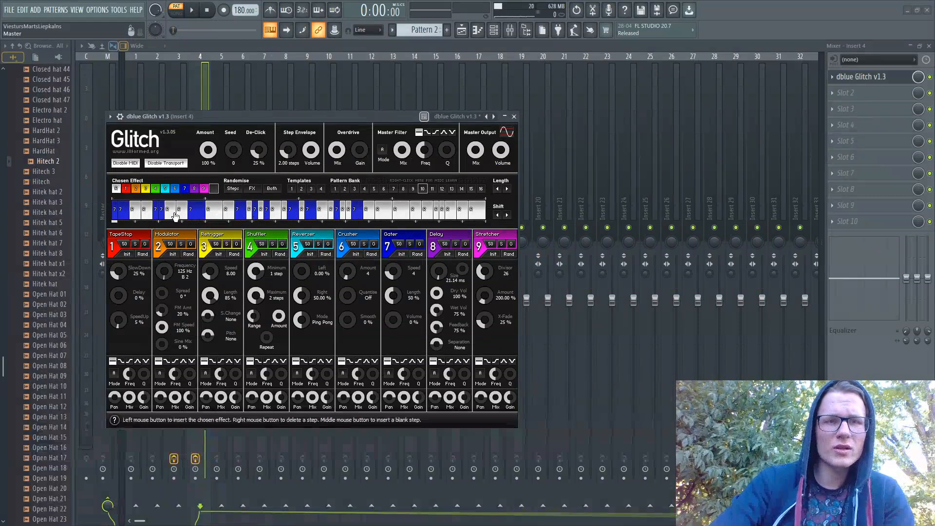
left_click(139, 214)
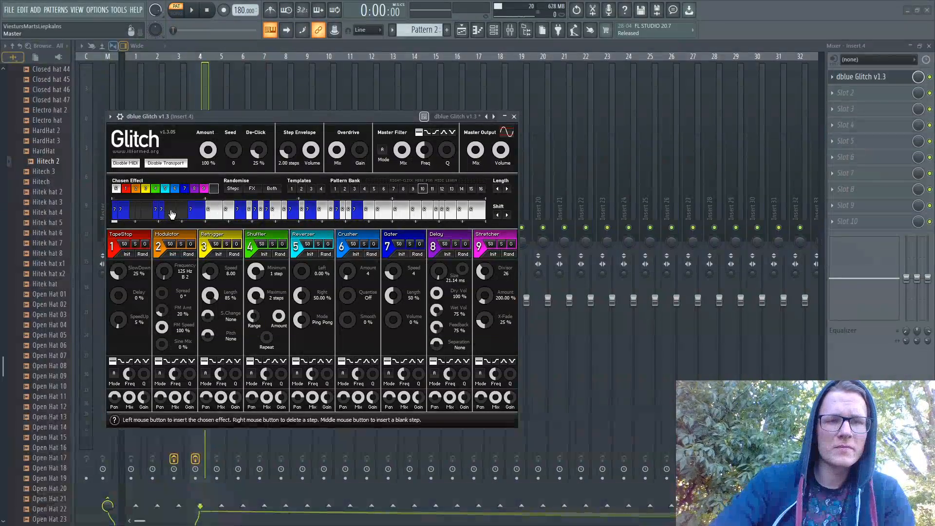
left_click(211, 215)
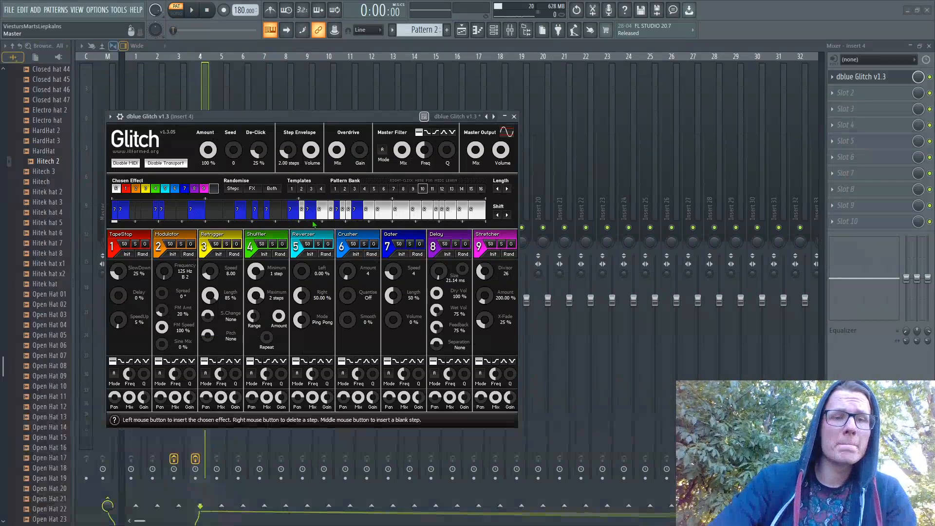
key("space")
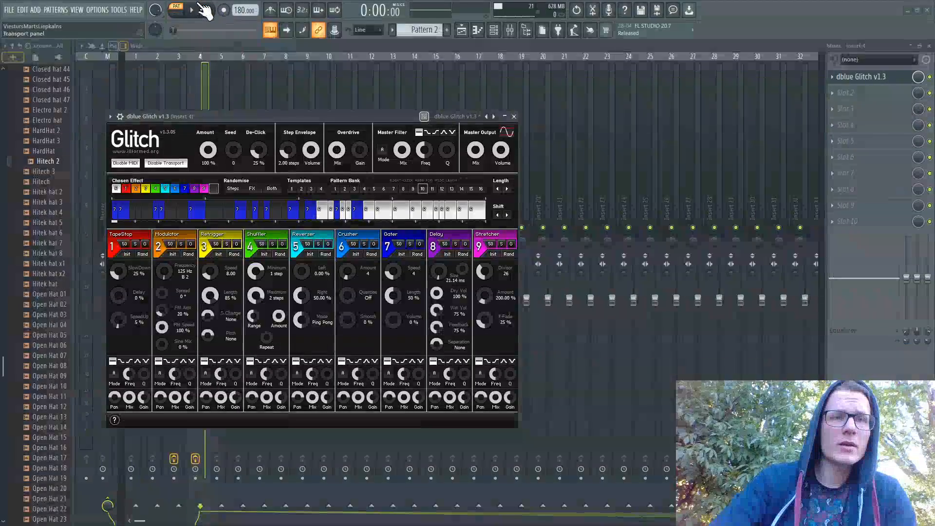
left_click(323, 218)
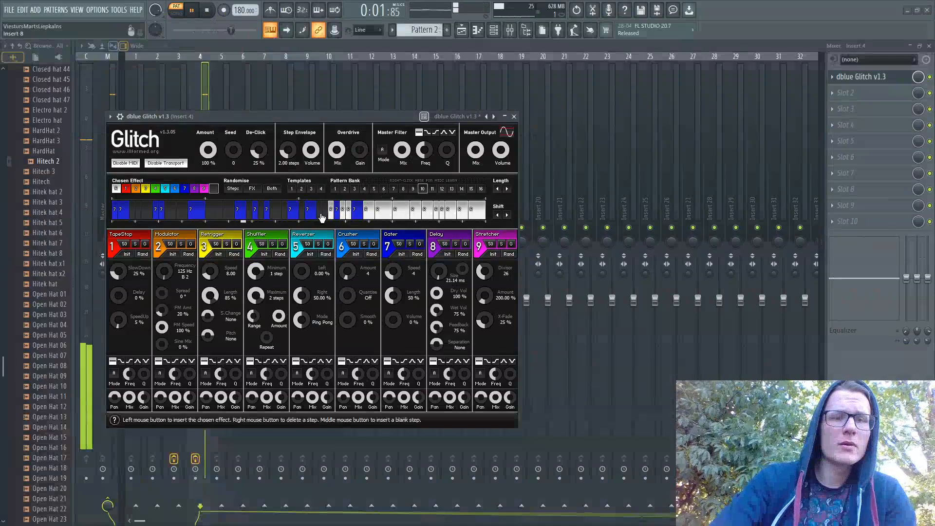
Step: Add more Gater steps in the blank gaps of the sequence's first quarter during playback, listen to the result, and stop
left_click(184, 189)
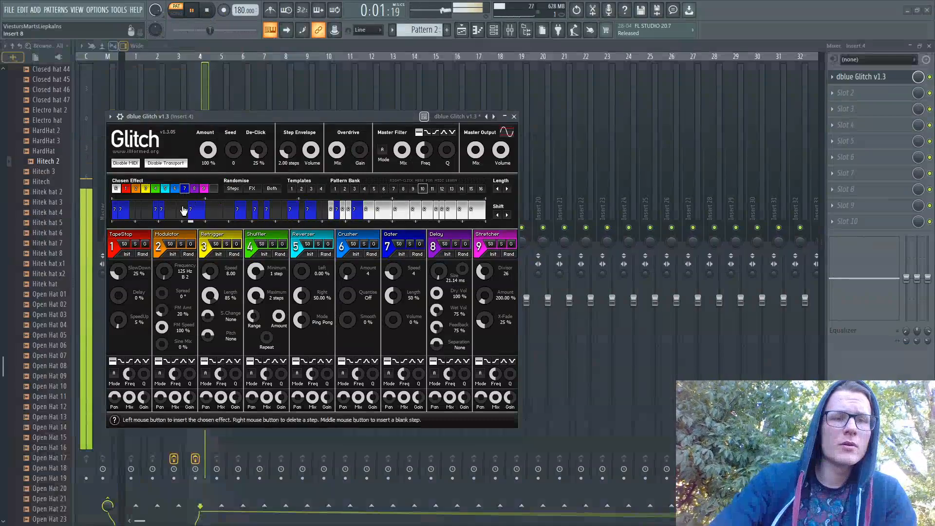
left_click(179, 216)
left_click(173, 216)
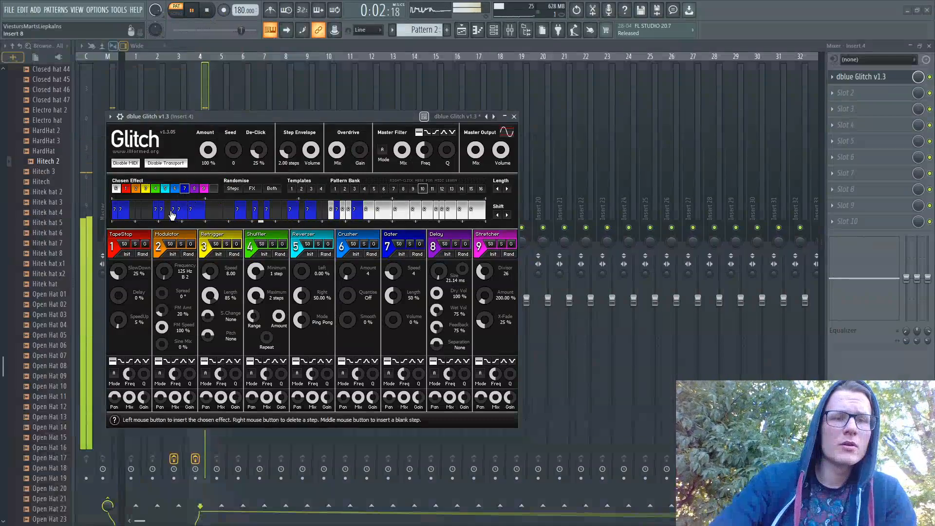
left_click(144, 216)
left_click(141, 216)
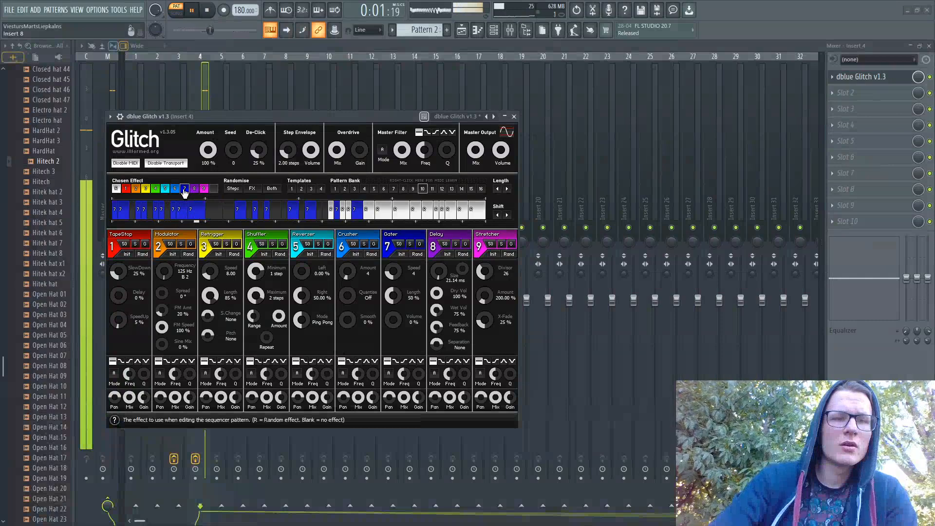
key("space")
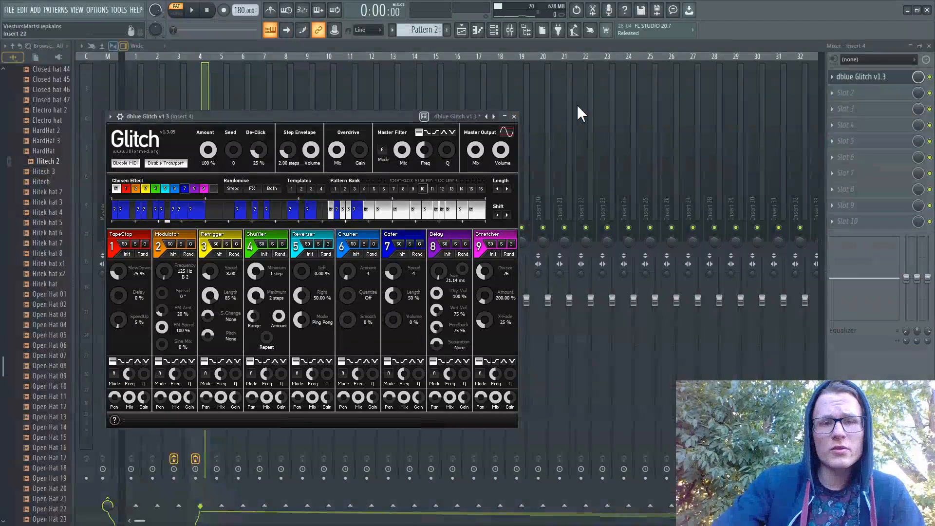
Step: Close the Glitch window and load Fruity Parametric EQ 2 in slot 10 of mixer Insert 4
left_click(515, 119)
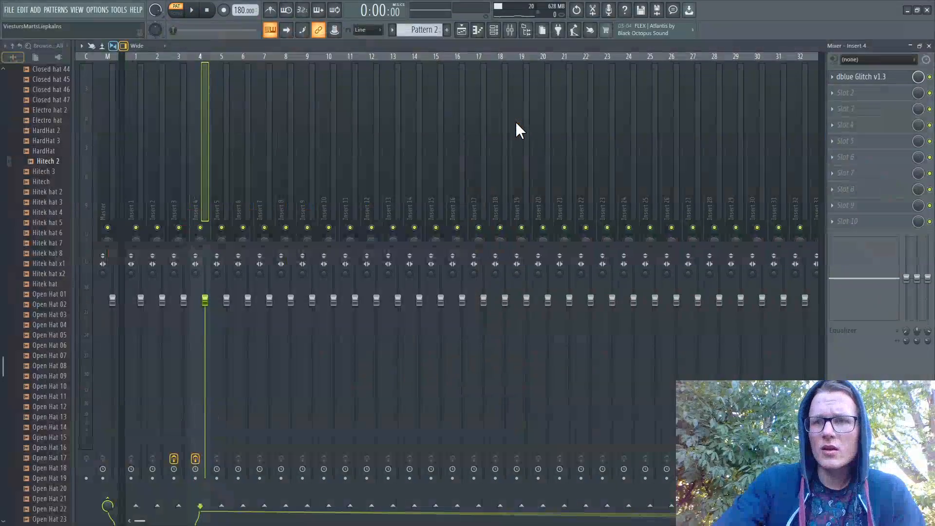
left_click(852, 222)
left_click(604, 221)
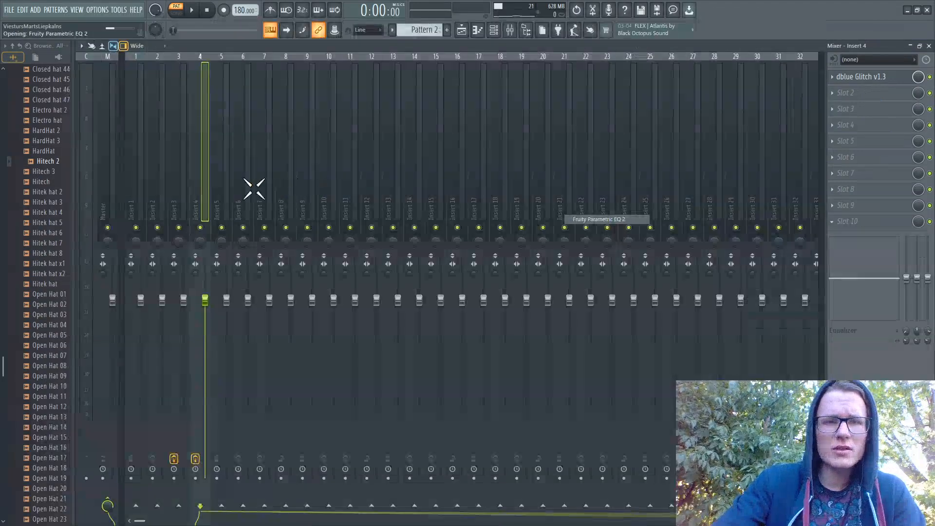
Step: Tune EQ band 4 to C4 (261.6 Hz) and set its filter order to Steep 8
right_click(228, 208)
mouse_move(241, 234)
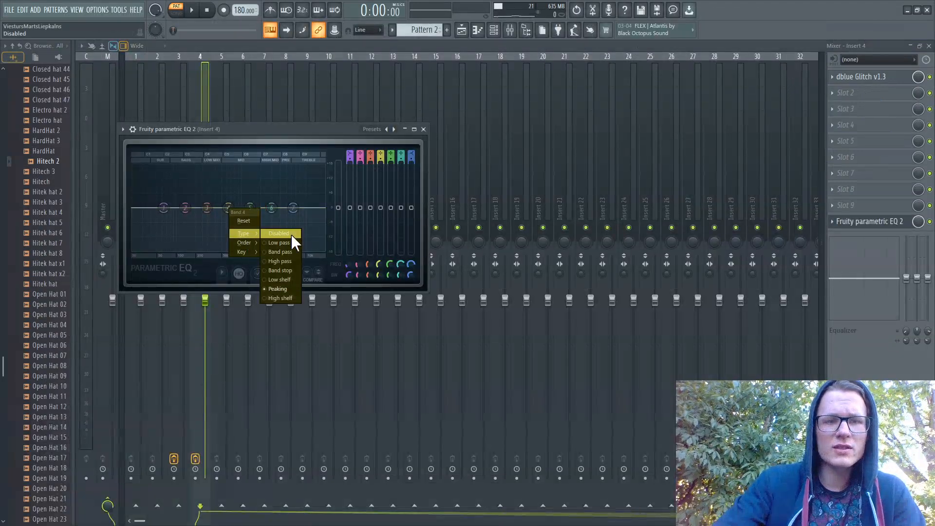
mouse_move(250, 251)
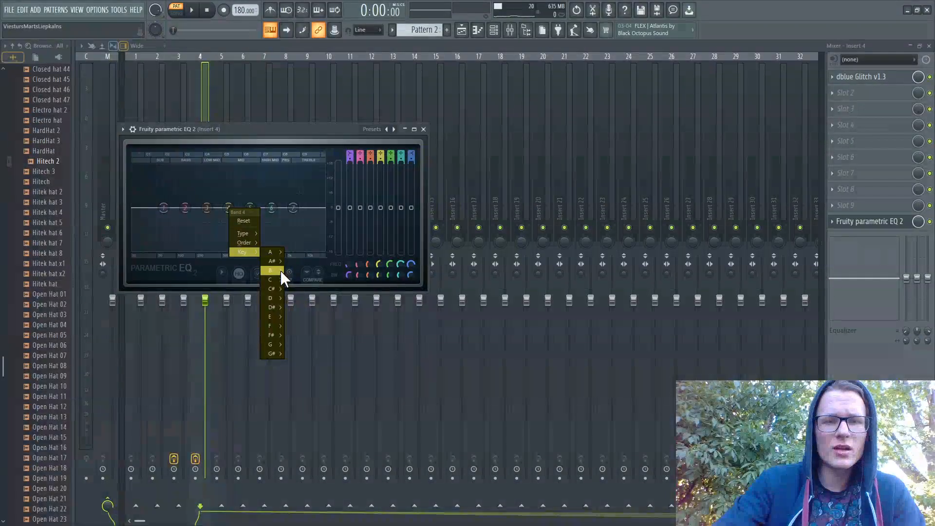
mouse_move(279, 279)
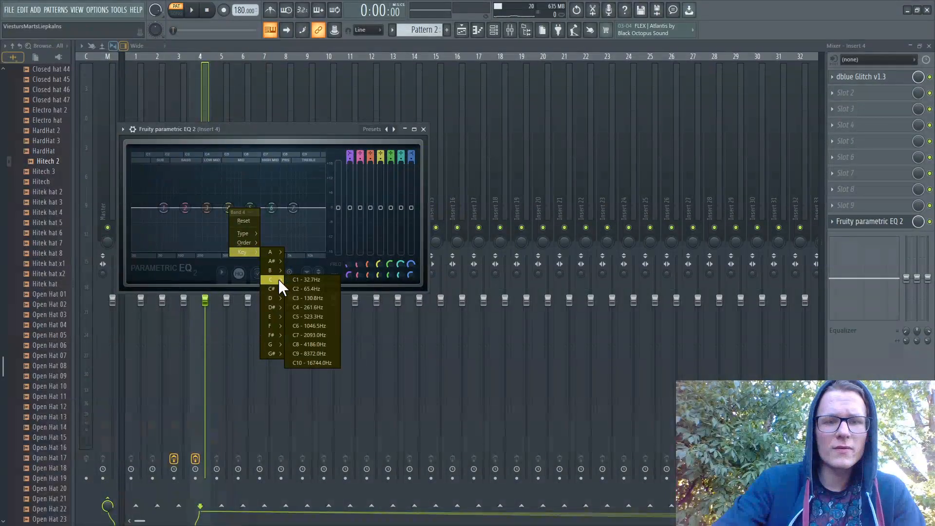
left_click(313, 307)
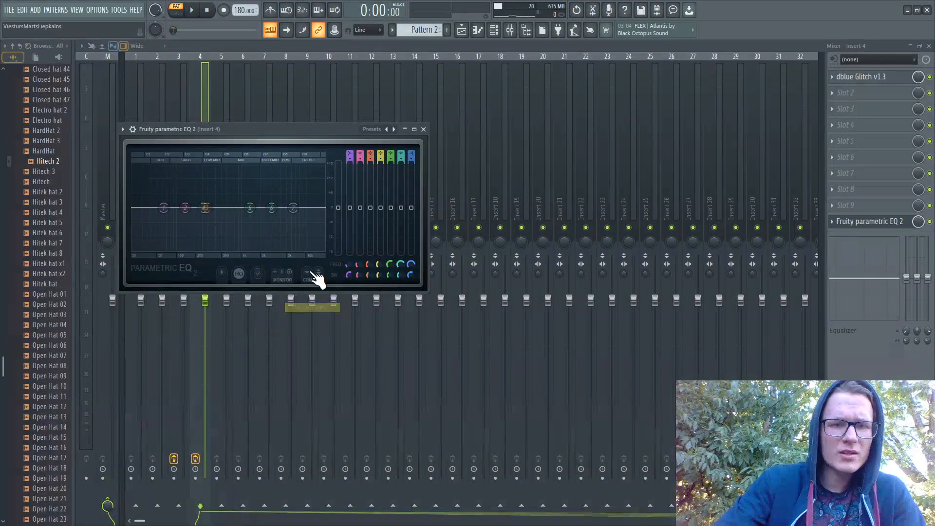
right_click(205, 209)
left_click(259, 244)
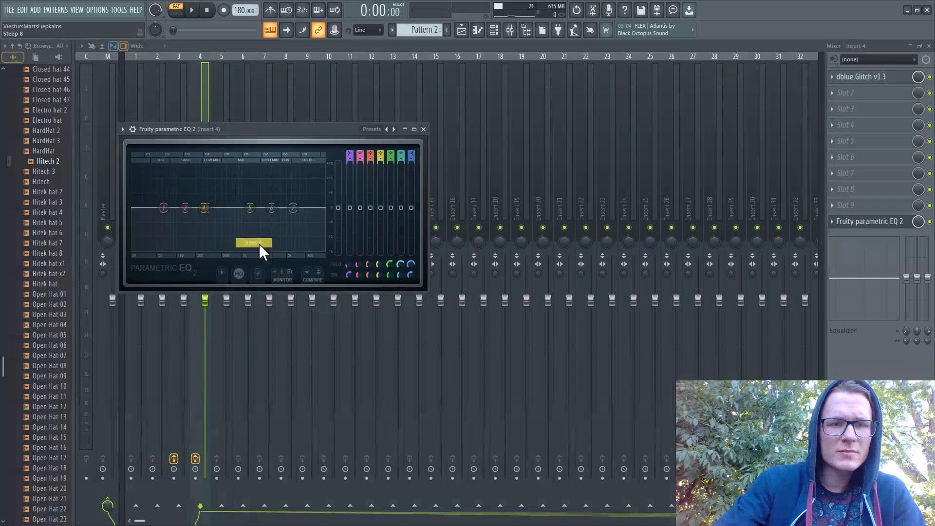
Step: Change EQ band 4 to a high-pass filter and adjust its bandwidth to 54%
right_click(207, 210)
left_click(205, 212)
right_click(205, 209)
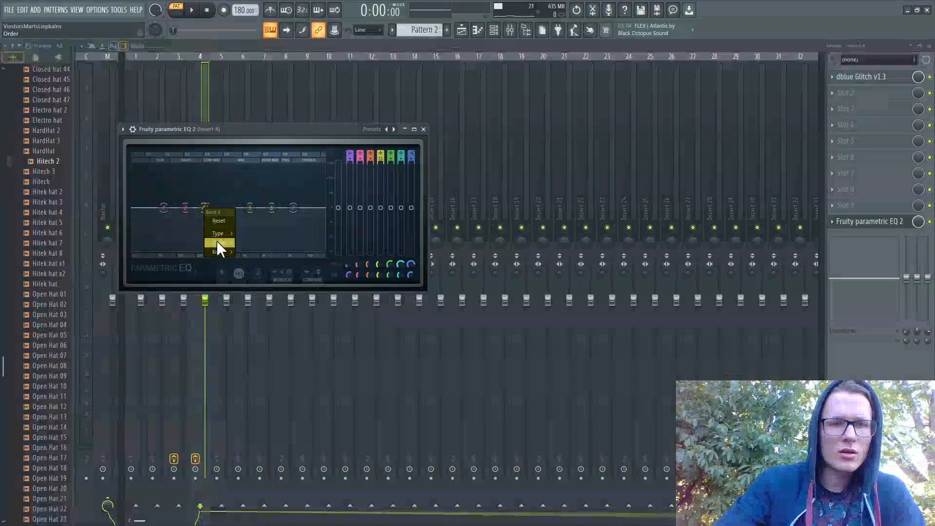
mouse_move(219, 234)
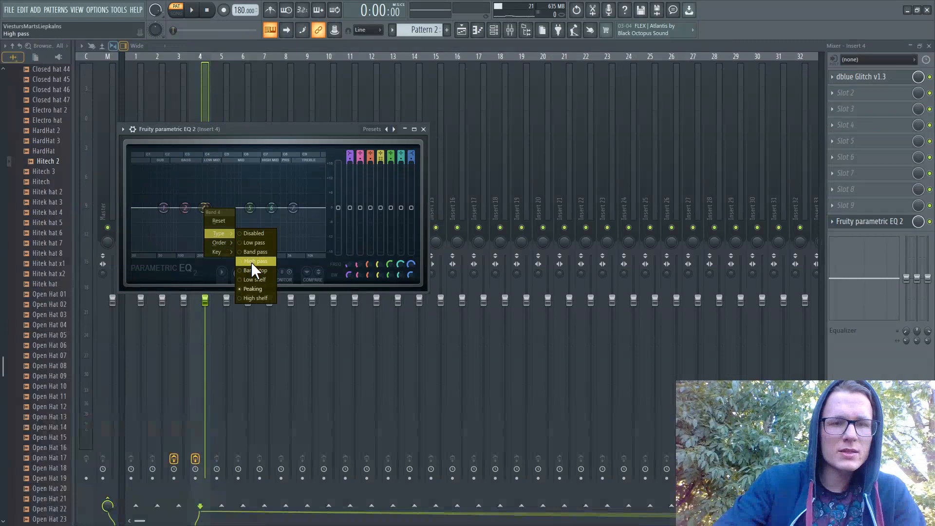
left_click(252, 262)
right_click(203, 209)
mouse_move(221, 241)
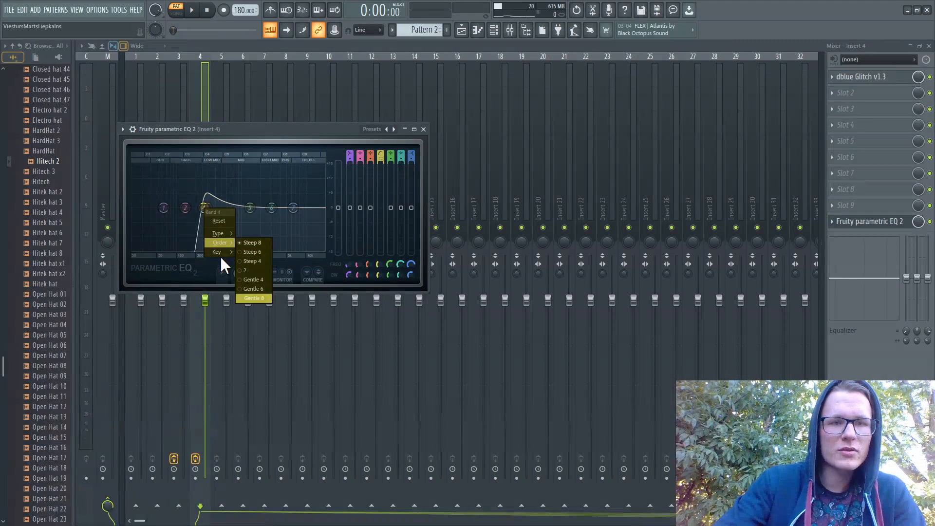
left_click(204, 207)
scroll(204, 207, "up", 8)
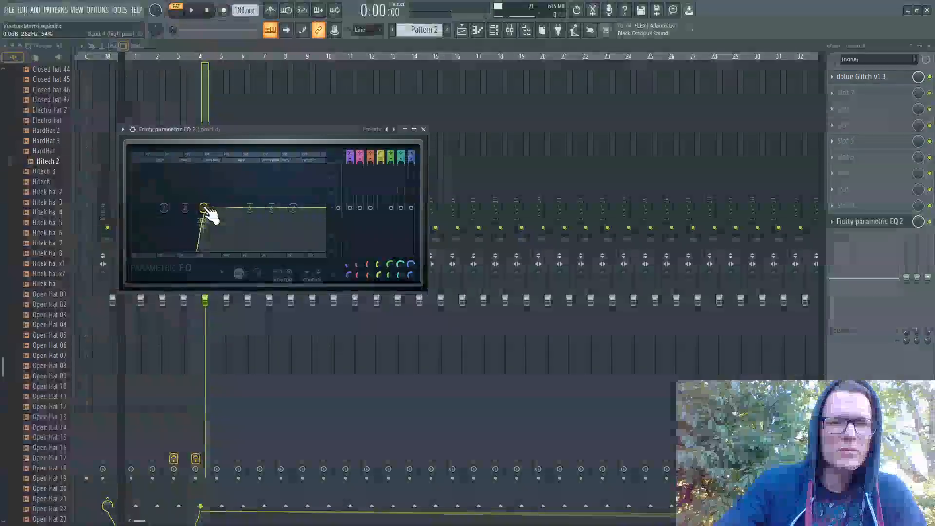
Step: Start playback, lower EQ band 7 slightly and tune it to C8 (4186 Hz)
key("space")
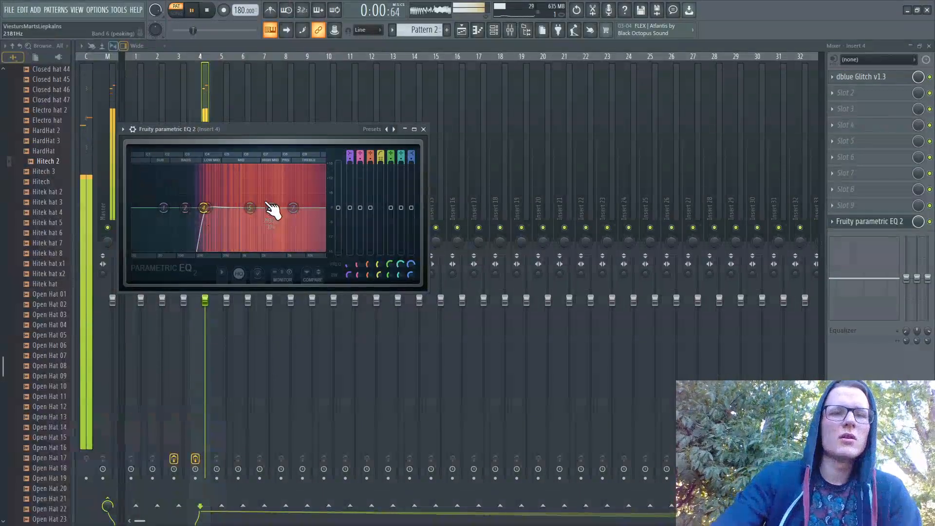
left_click_drag(297, 214, 295, 216)
right_click(296, 216)
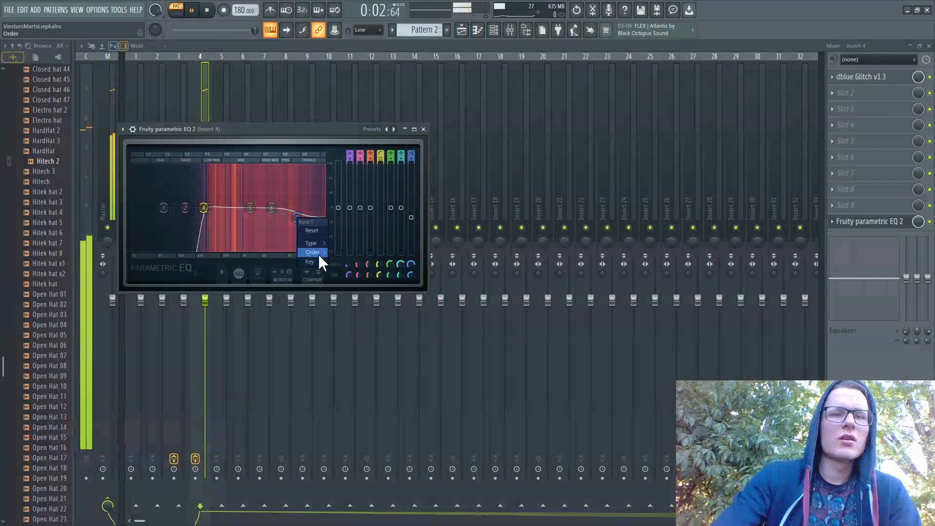
mouse_move(318, 253)
mouse_move(350, 289)
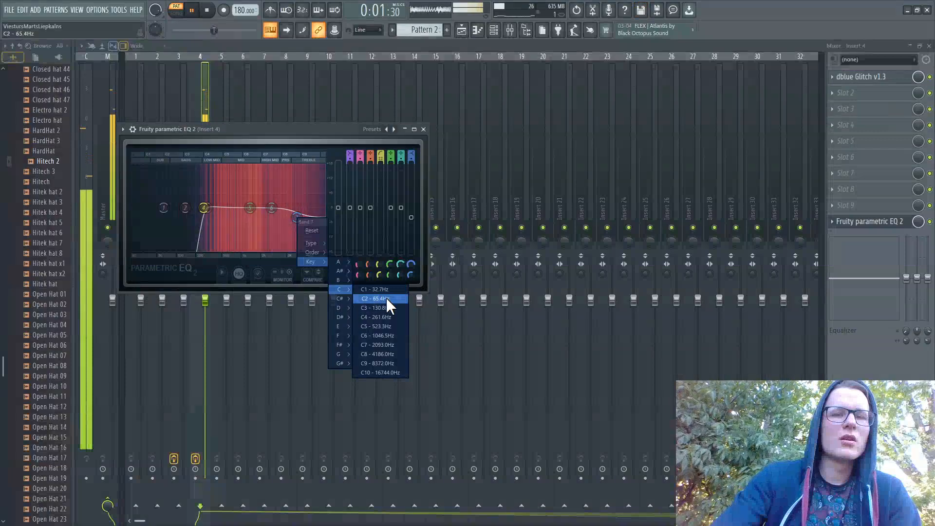
left_click(378, 354)
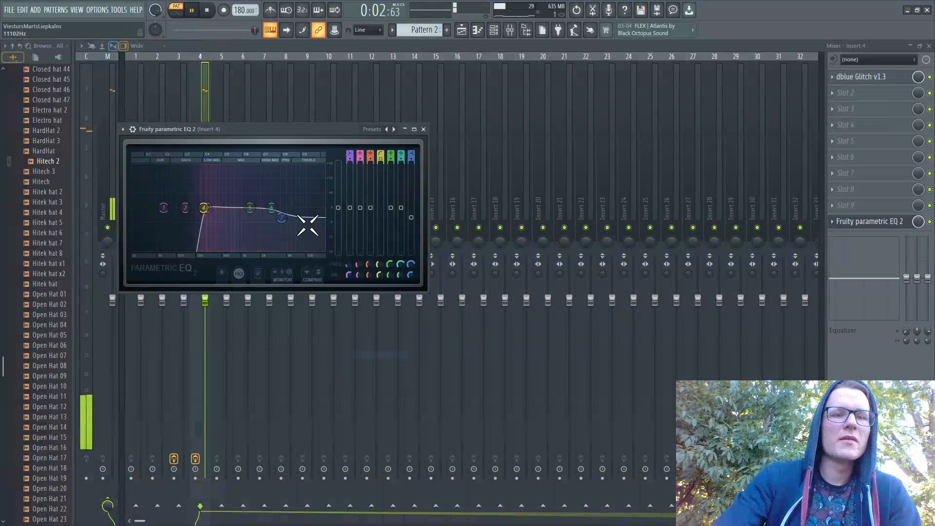
Step: Make EQ band 7 a low-pass filter, move its cutoff up to the edge of the treble range, and stop playback
right_click(283, 223)
left_click(335, 252)
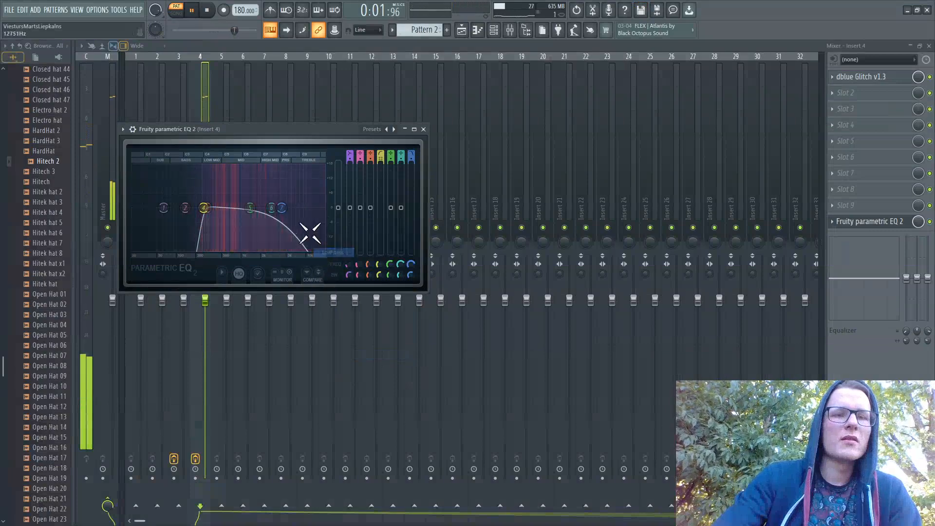
mouse_move(282, 208)
left_mouse_down()
mouse_move(309, 208)
mouse_move(297, 208)
left_mouse_up()
key("space")
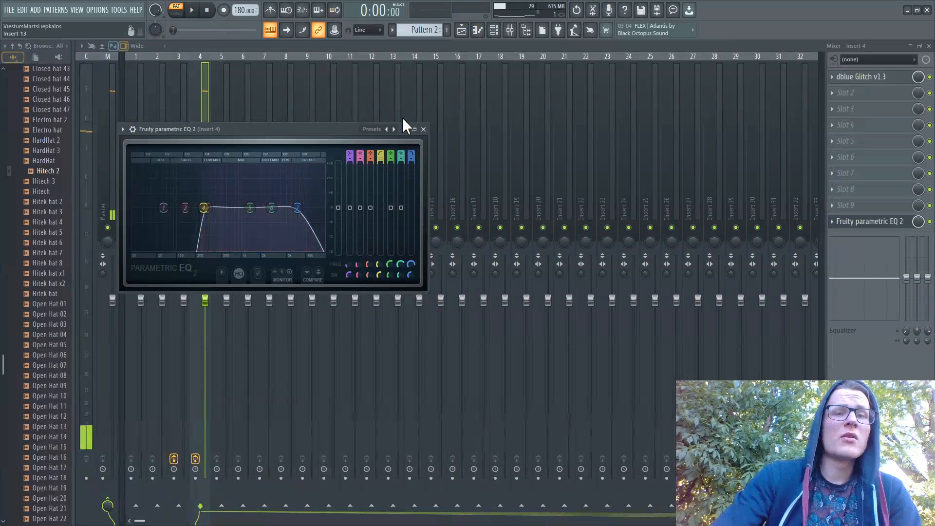
Step: Close the EQ window and load MComb in slot 2 of mixer Insert 4
left_click(423, 130)
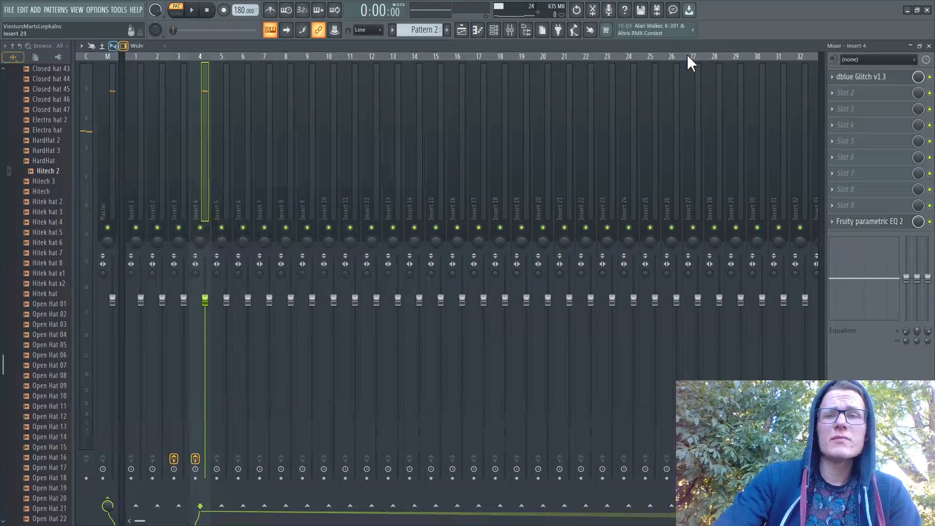
left_click(859, 94)
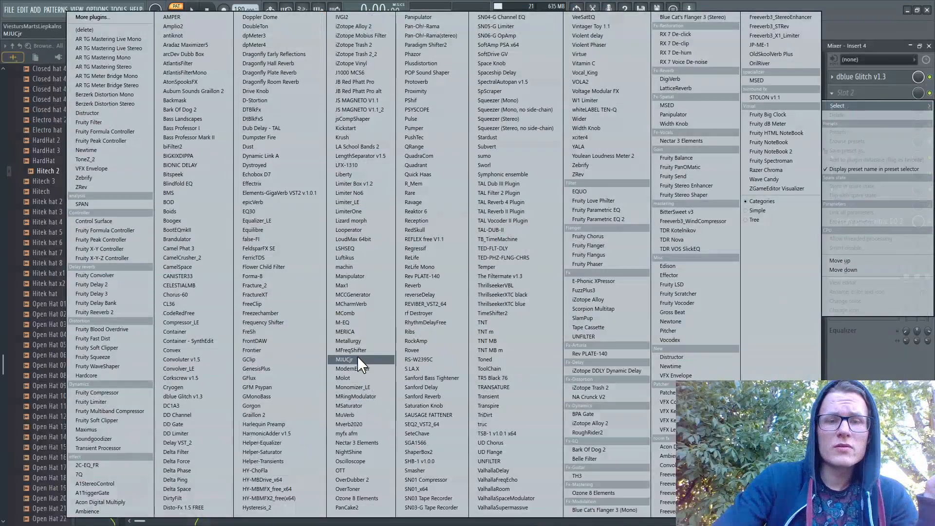
left_click(355, 313)
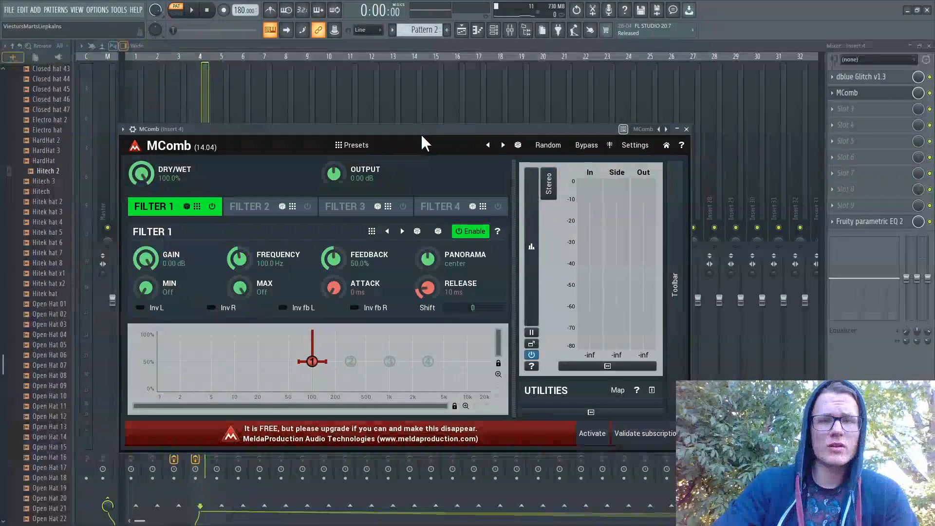
Step: Load the Home-owning throb preset from MComb's Resonators folder and start playback to hear it
left_click(351, 145)
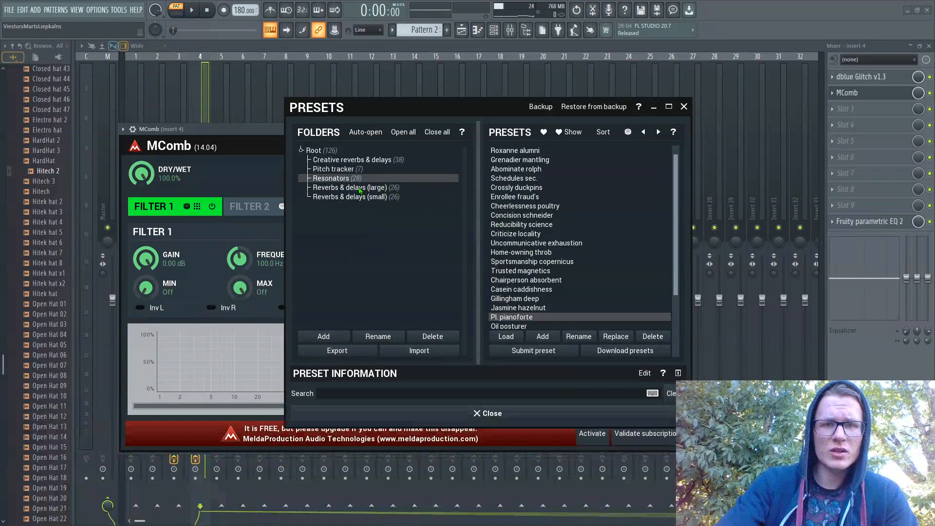
scroll(534, 238, "down", 1)
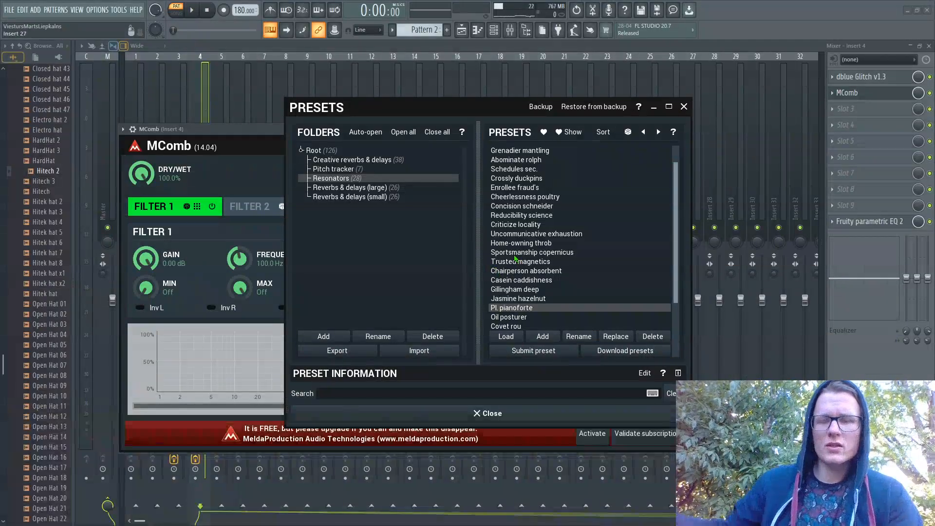
left_click(549, 244)
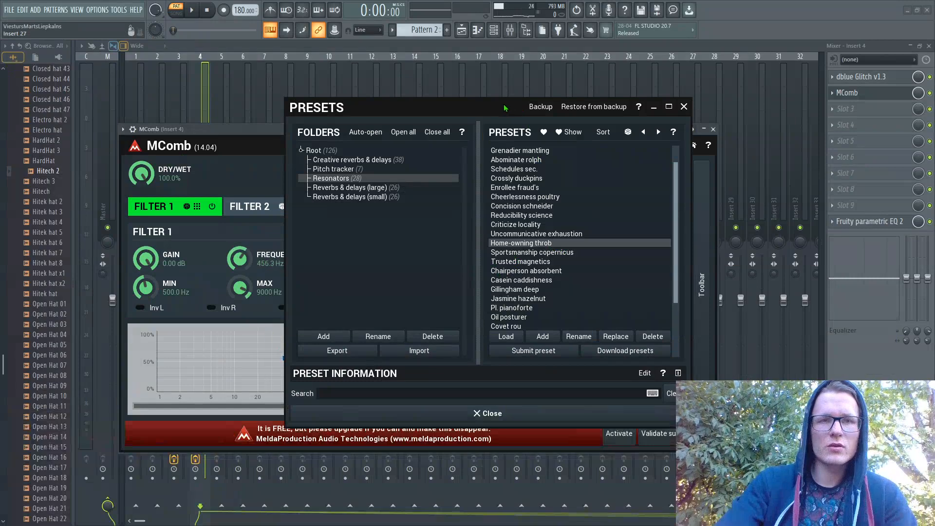
left_click(193, 10)
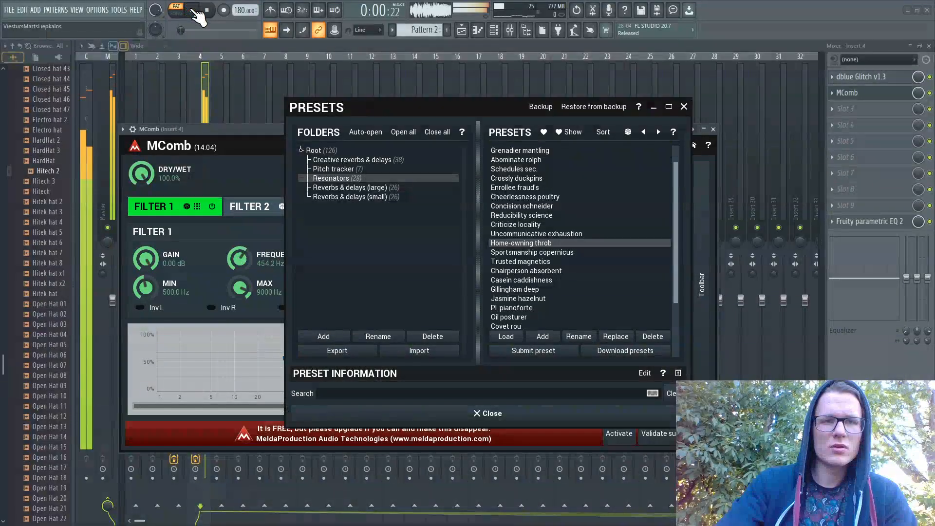
Step: Audition the Resonators presets Enrollee fraud's, Concision schneider, Jasmine hazelnut and Gillingham deep during playback
left_click(533, 189)
left_click(541, 206)
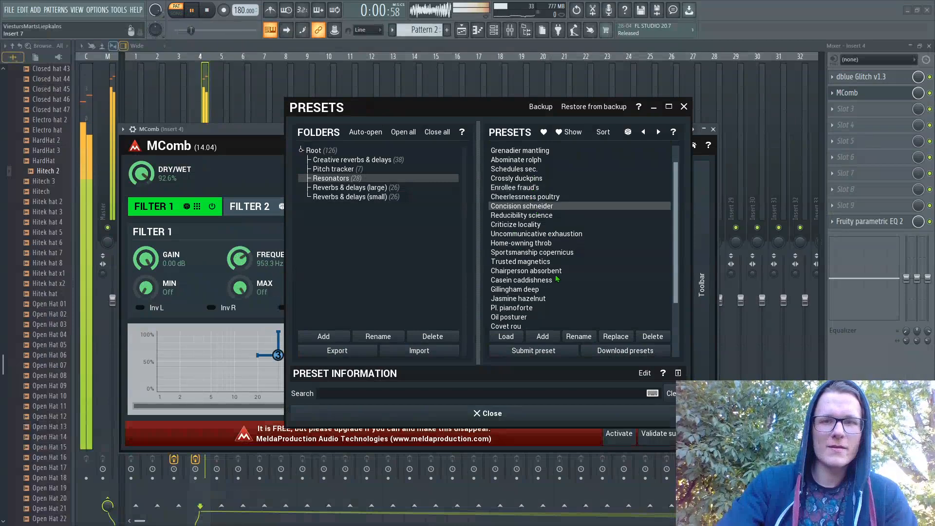
scroll(546, 278, "down", 2)
left_click(540, 281)
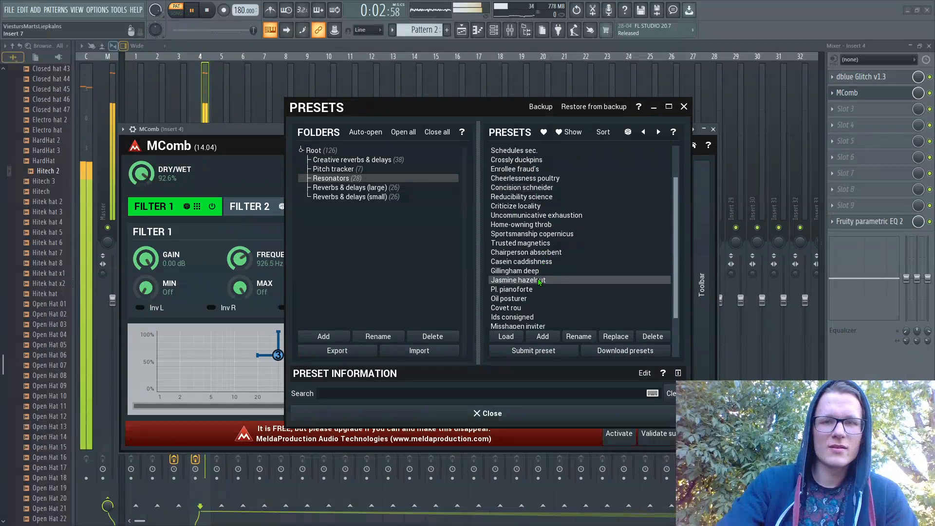
left_click(540, 271)
Step: Browse the Pitch tracker folder and audition Beribboned plaudit from Creative reverbs & delays
left_click(380, 169)
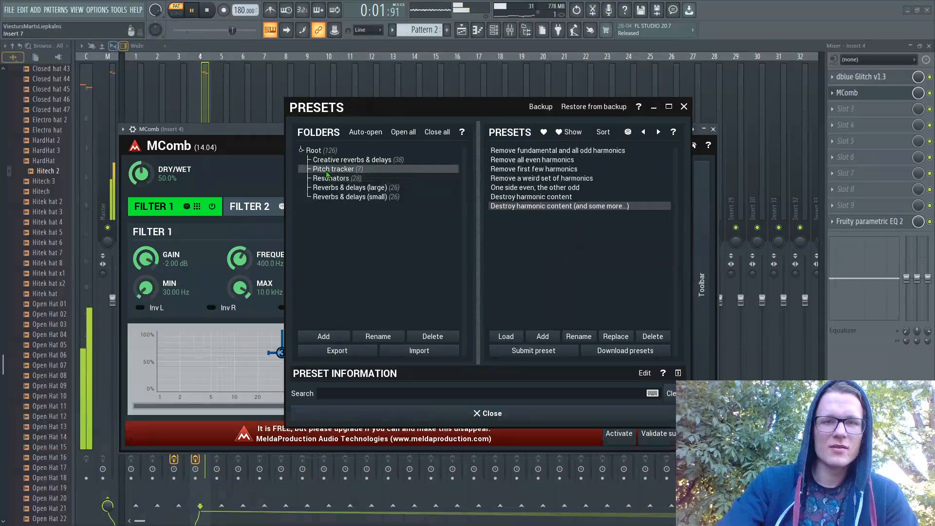
left_click(381, 160)
left_click(557, 198)
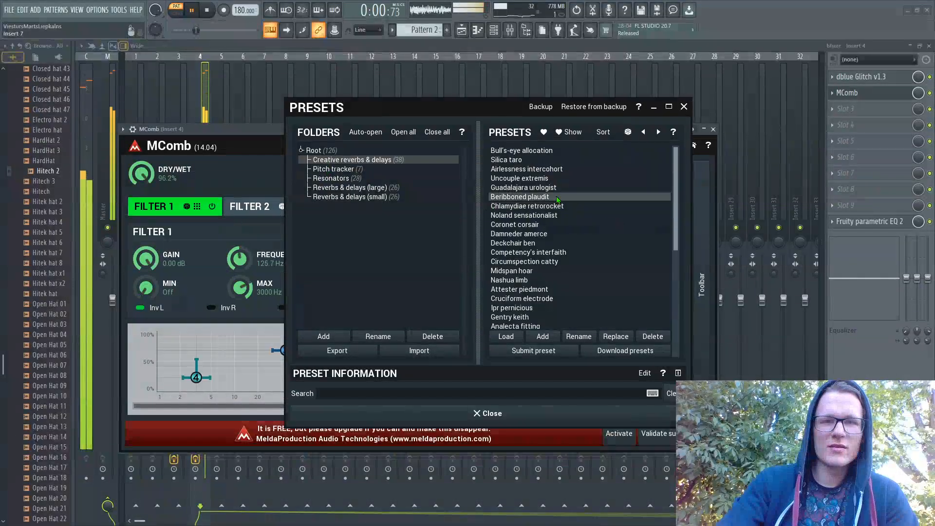
Step: Audition presets from the Reverbs & delays (large) folder, from Saddam strapless and Commutativity consiprationally through Swimwear inapplicable to Testy limpidity
left_click(311, 187)
left_click(538, 243)
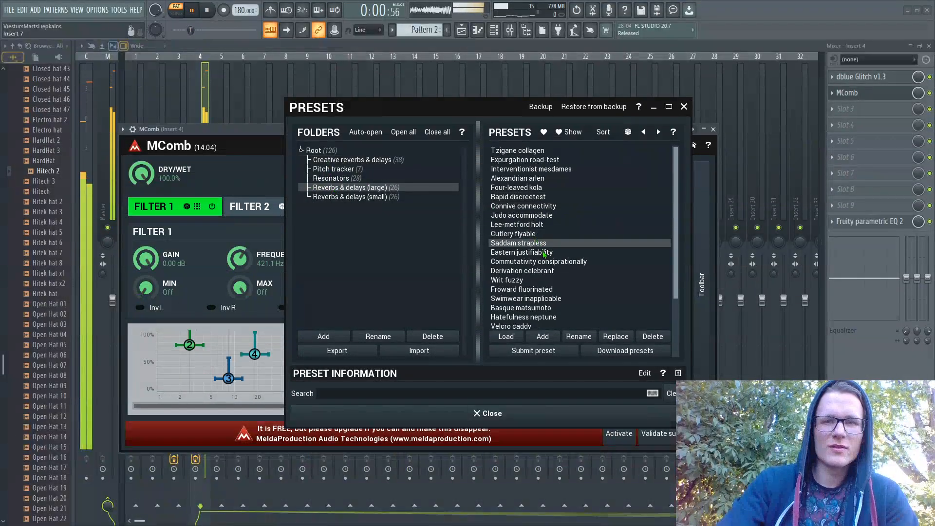
left_click(541, 263)
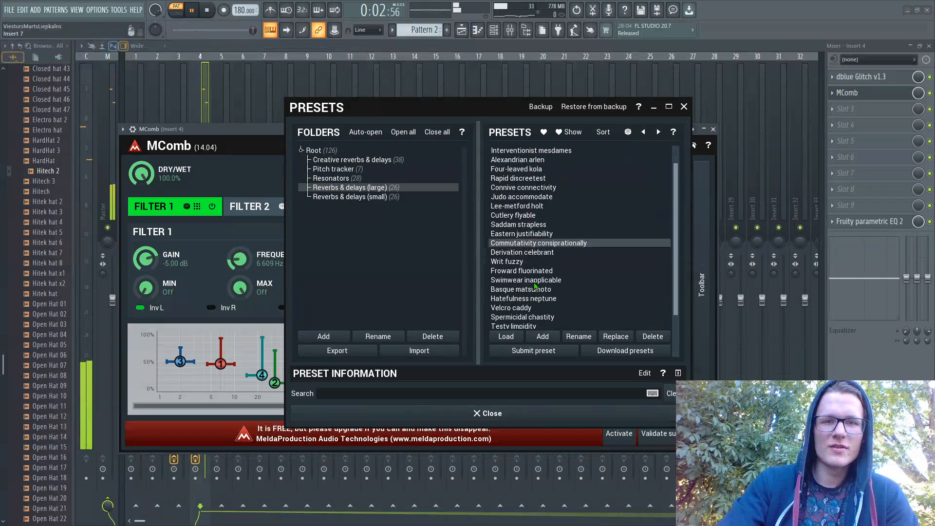
scroll(536, 276, "down", 1)
left_click(522, 263)
left_click(536, 280)
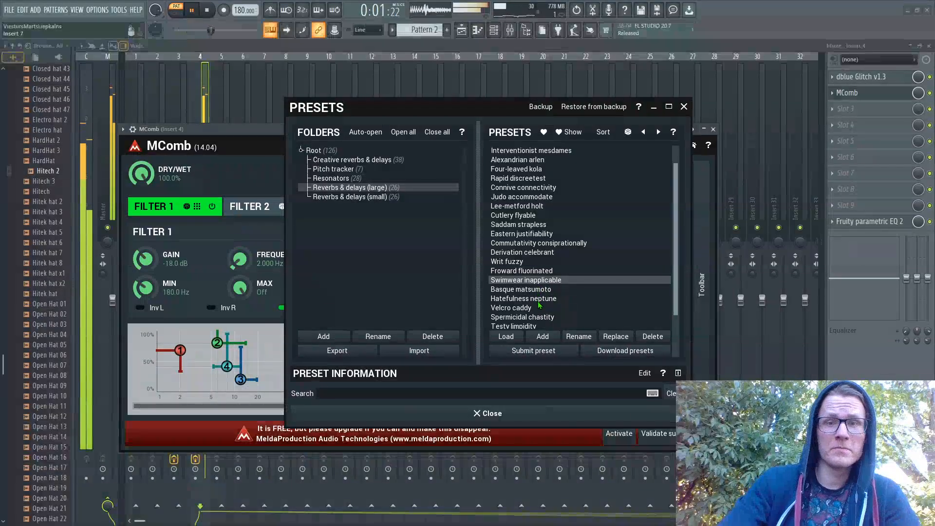
left_click(536, 307)
scroll(532, 290, "down", 3)
scroll(529, 286, "up", 1)
left_click(529, 287)
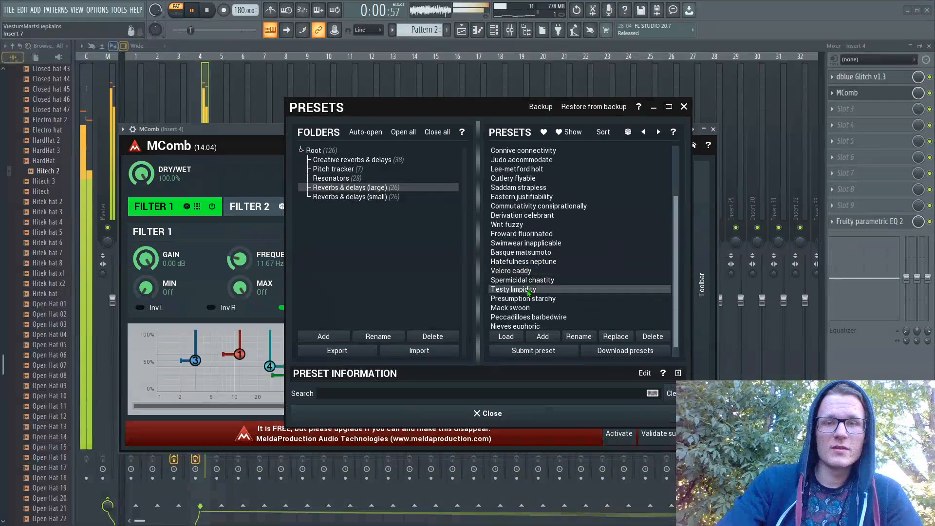
Step: Return to the Creative reverbs & delays folder and audition the presets Circumspection catty and Gentry keith
left_click(344, 179)
left_click(340, 169)
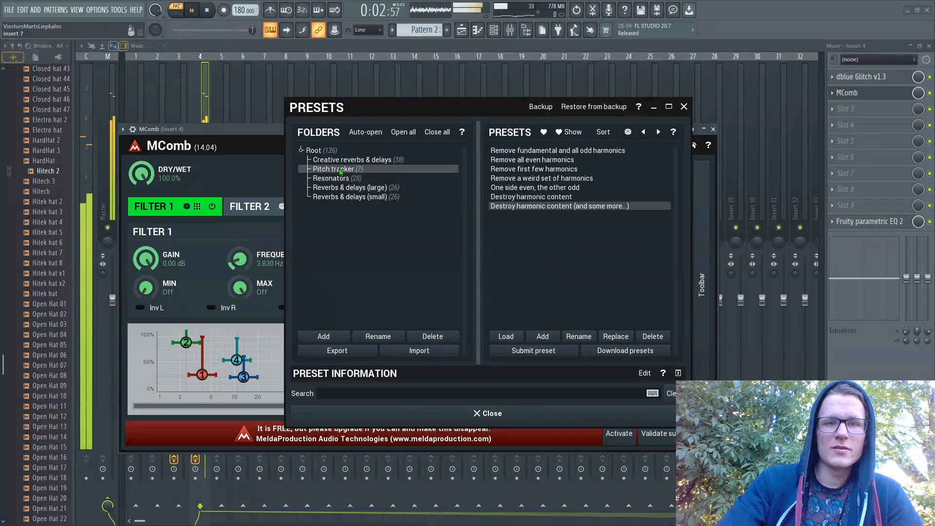
left_click(344, 161)
left_click(562, 263)
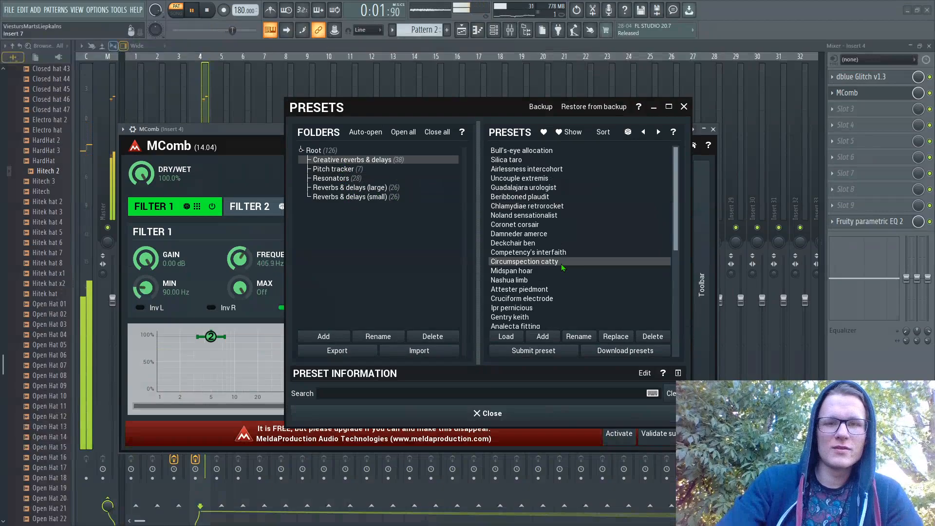
scroll(533, 254, "down", 2)
scroll(532, 254, "down", 1)
left_click(530, 290)
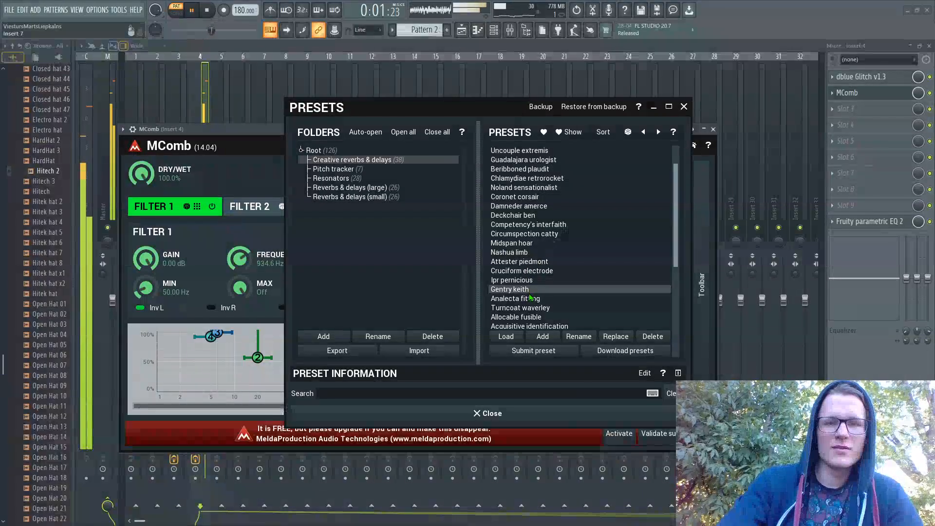
Step: Audition the MComb presets Impaired usable and Riesling uptake, load Numbness specification, and close the preset browser
scroll(531, 291, "down", 2)
left_click(536, 299)
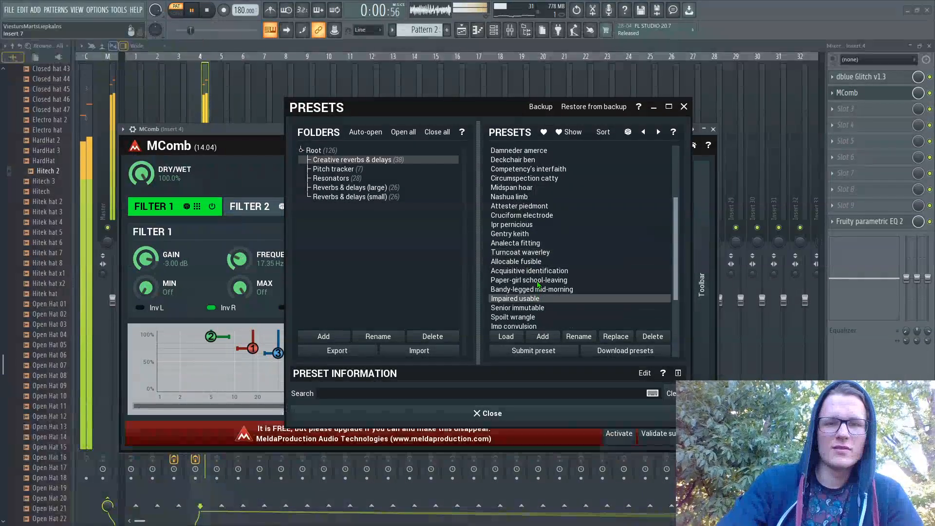
scroll(539, 285, "down", 2)
scroll(539, 285, "down", 3)
left_click(532, 290)
scroll(531, 291, "down", 2)
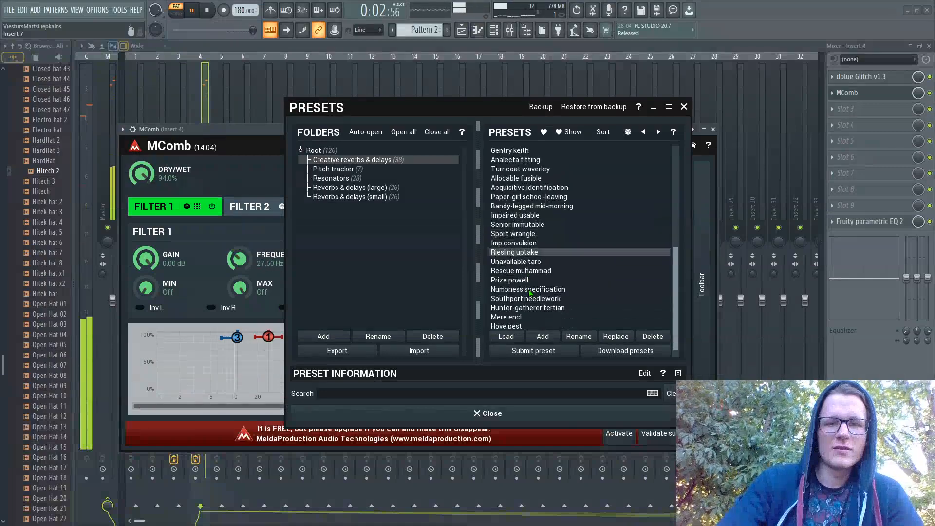
left_click(531, 290)
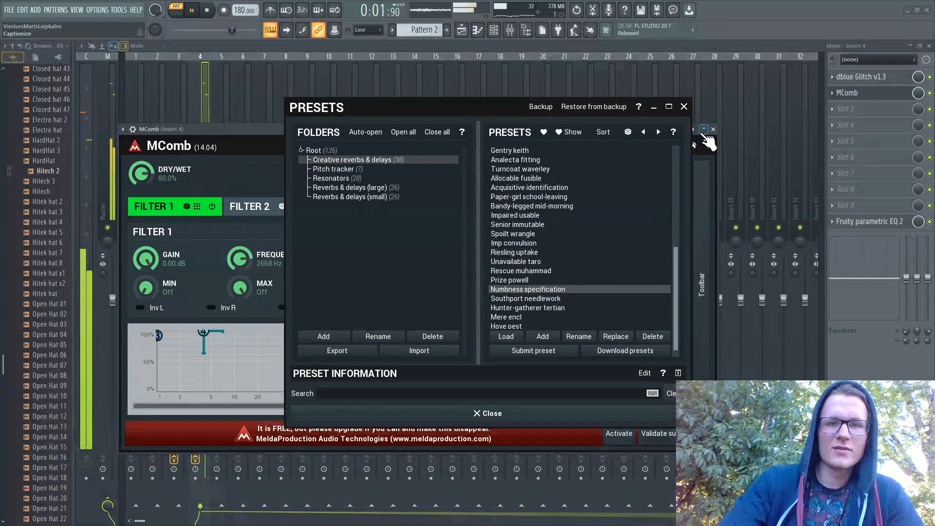
left_click(684, 107)
Step: Lower MComb's mix level and the Insert 4 volume fader, checking the balance with playback
left_click_drag(919, 93, 918, 115)
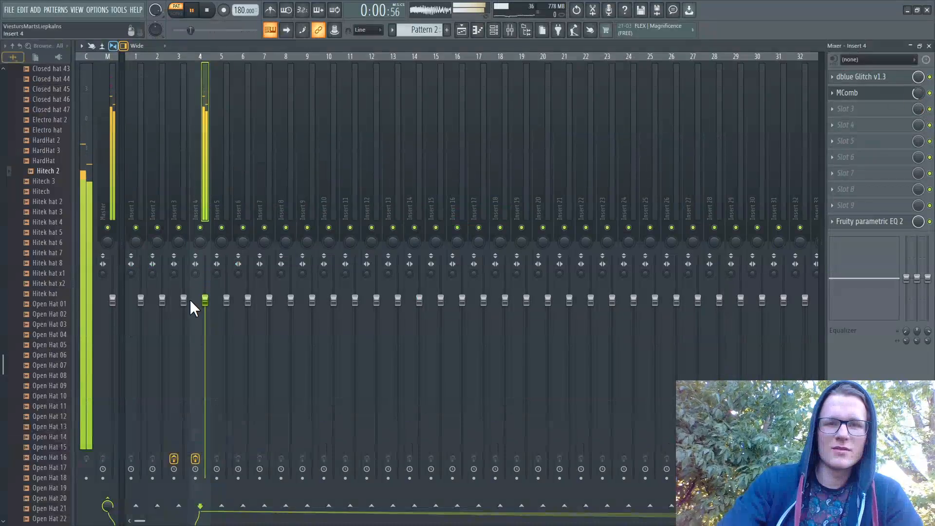
left_click_drag(206, 301, 205, 330)
key("space")
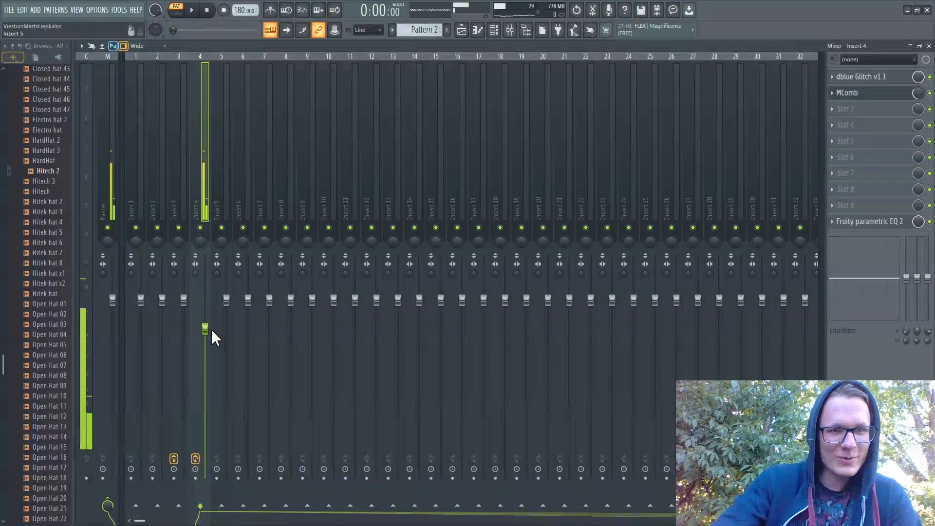
left_click_drag(211, 331, 208, 374)
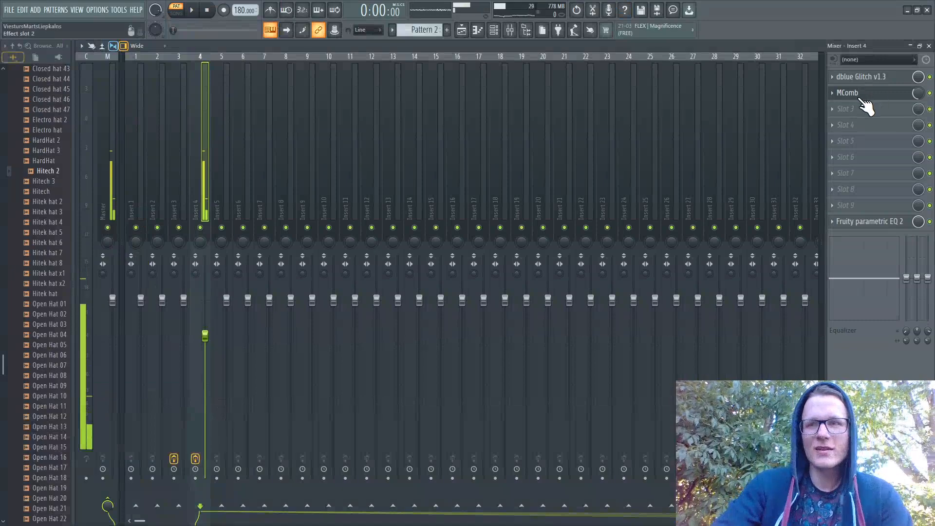
key("space")
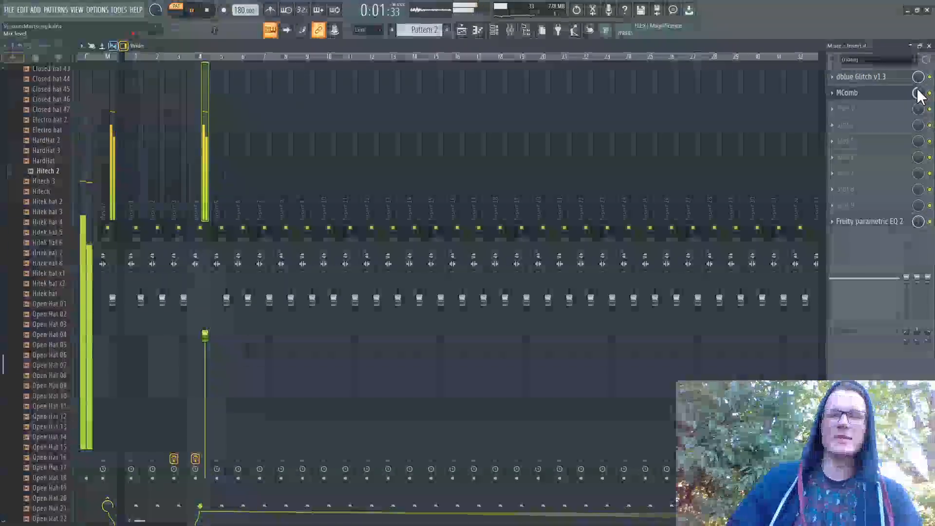
key("space")
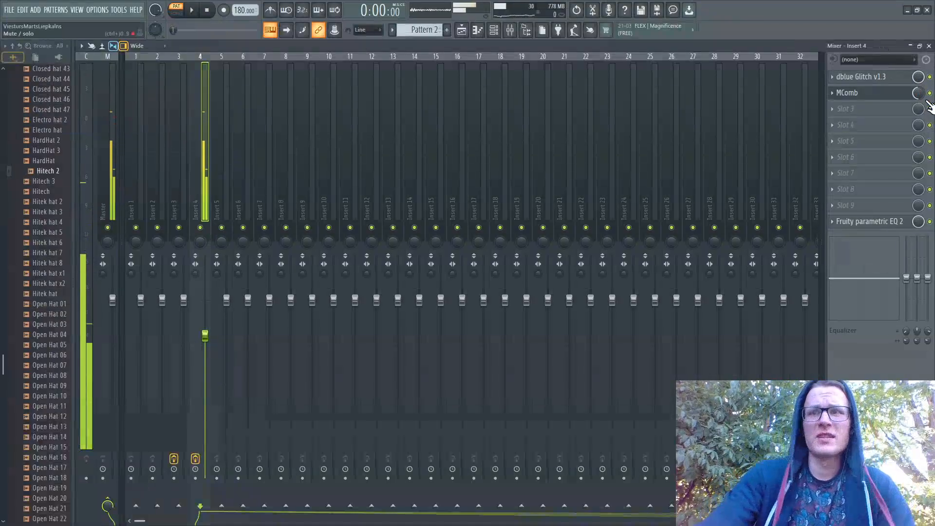
Step: Disable Filters 1, 2 and 3 in MComb so only Filter 4 stays active, and play a test note
left_click(883, 94)
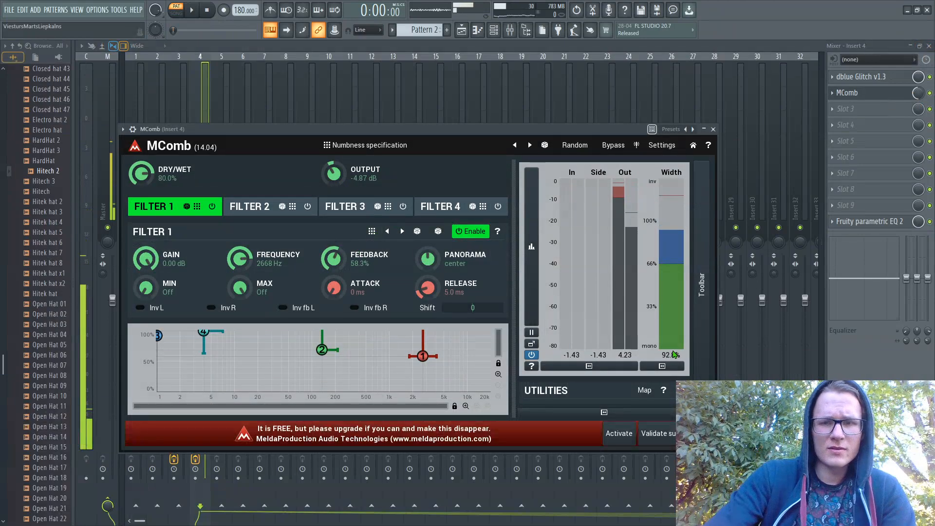
left_click(443, 213)
left_click(273, 216)
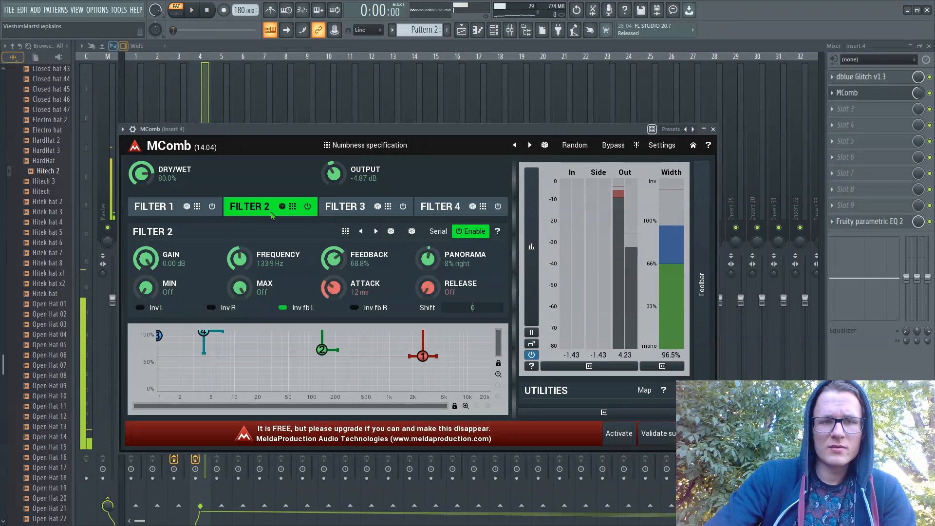
left_click(212, 207)
left_click(308, 207)
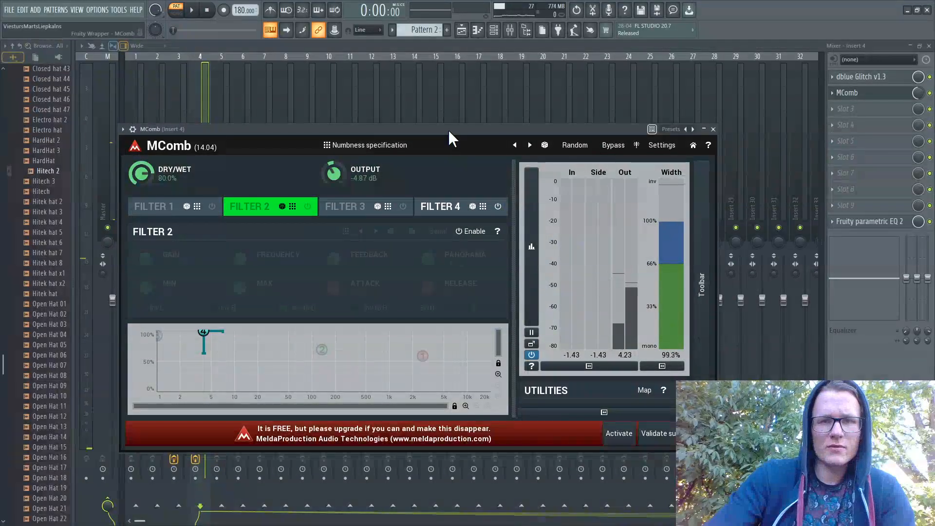
key("q")
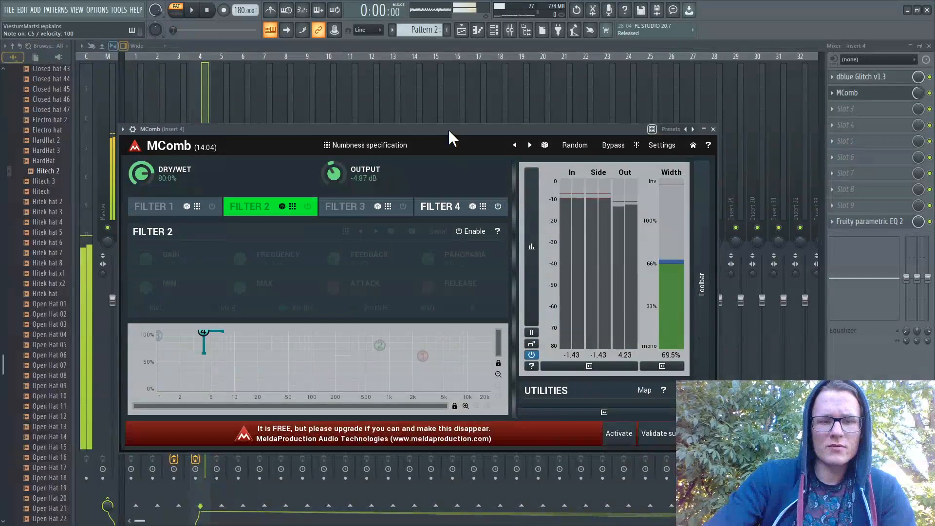
Step: Re-enable MComb's Filter 1 and compare Filter 3 on and off with test notes, leaving it off
left_click(212, 207)
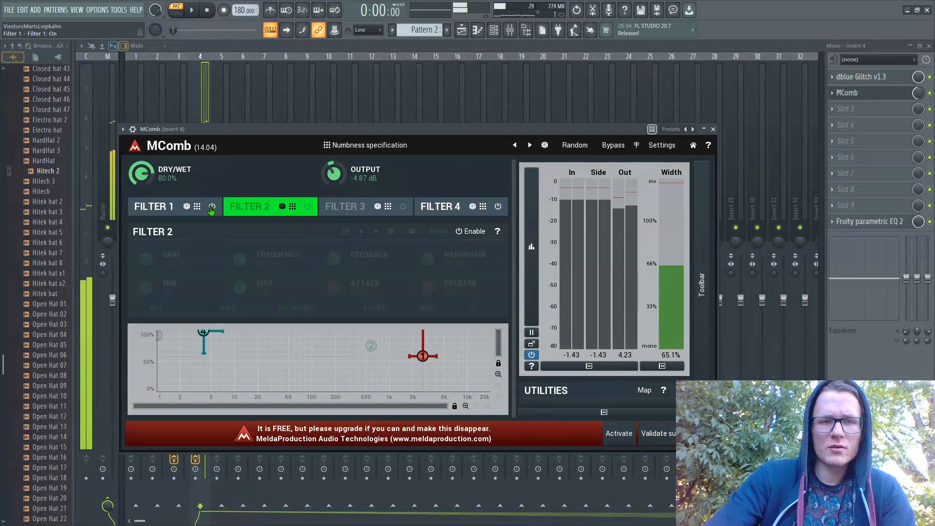
key("q")
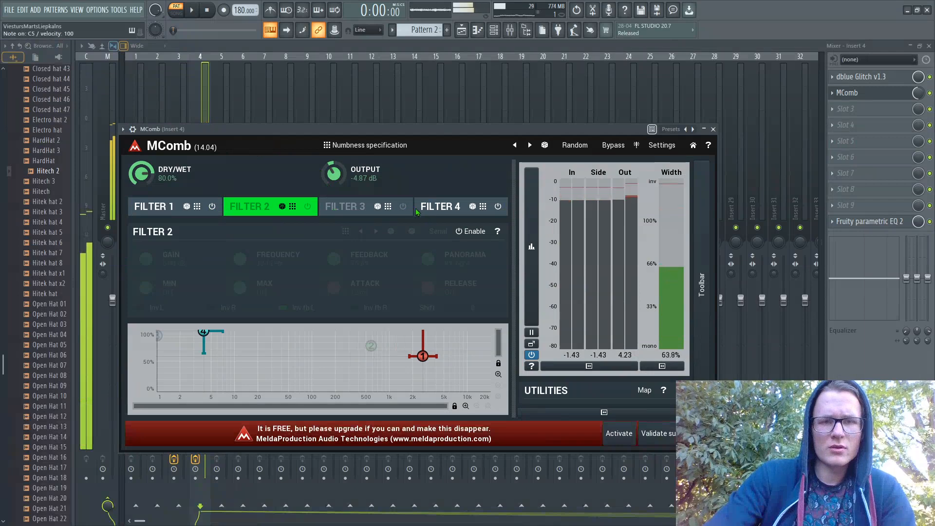
left_click(404, 207)
key("q")
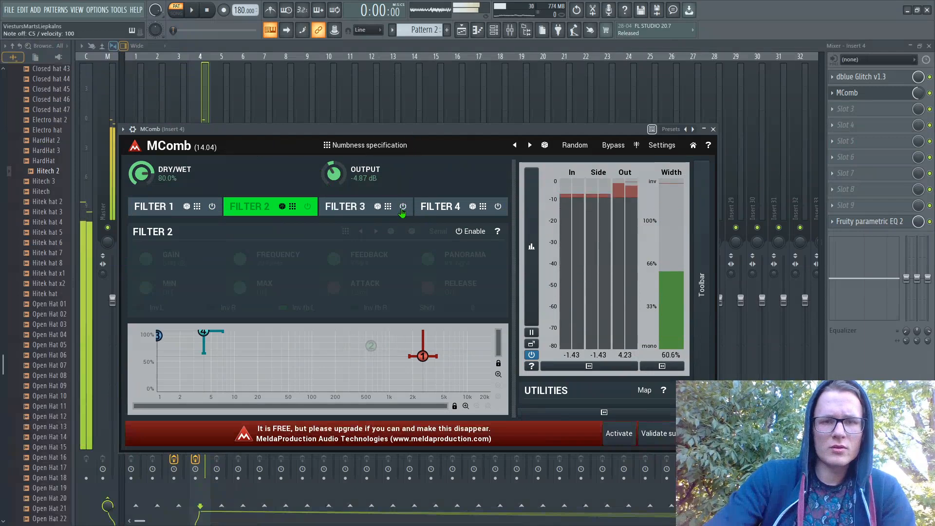
left_click(404, 206)
key("q")
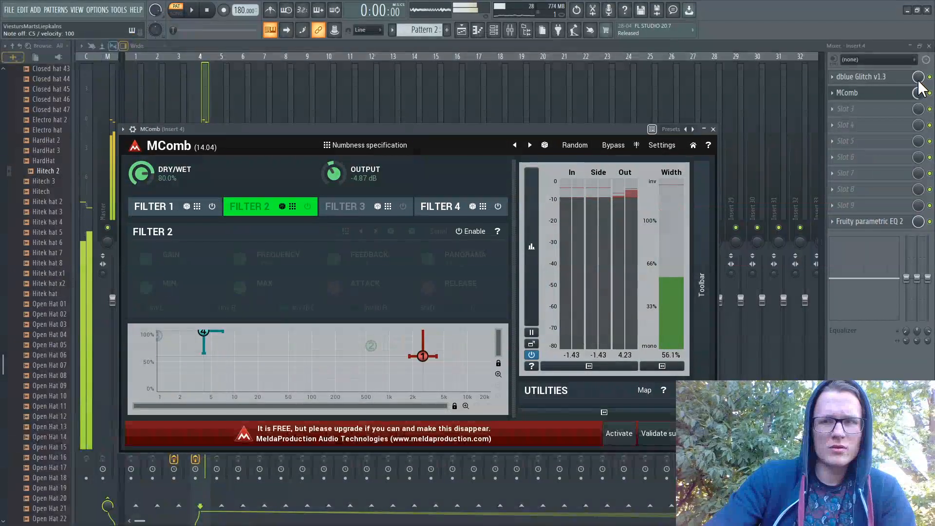
Step: Raise MComb's mix level and the Insert 4 fader to about 88%, and play a test note
left_click(920, 98)
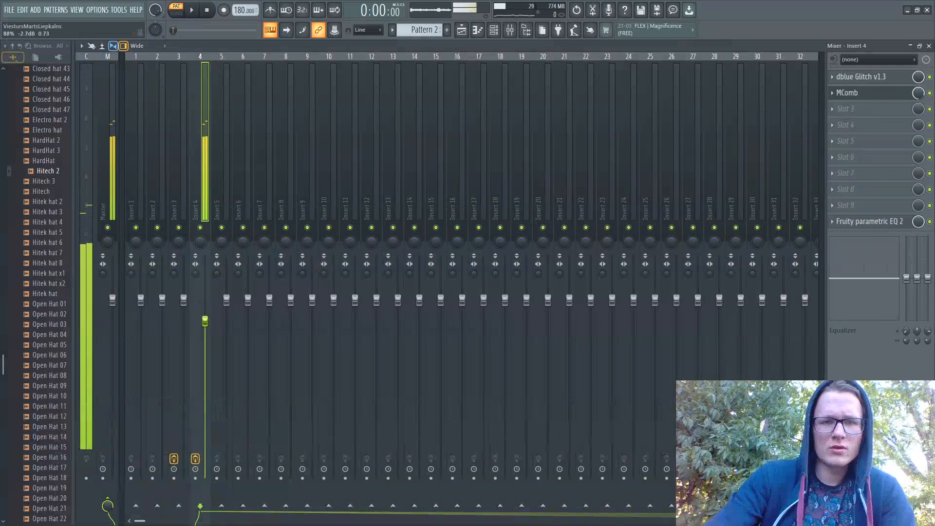
left_click_drag(205, 323, 205, 321)
key("q")
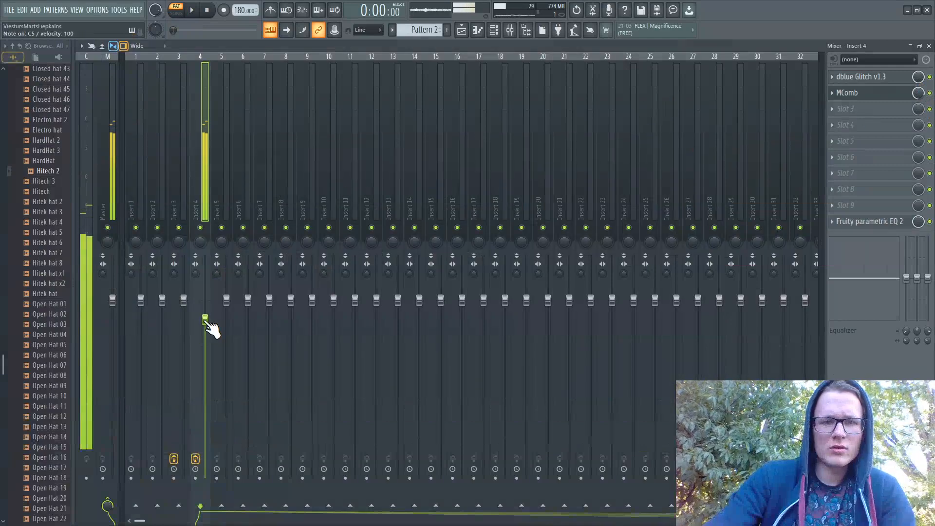
Step: Turn on MComb's Filter 3 with 29.5% feedback, 24 ms attack and 89.67 Hz frequency, and close the plugin
left_click(899, 95)
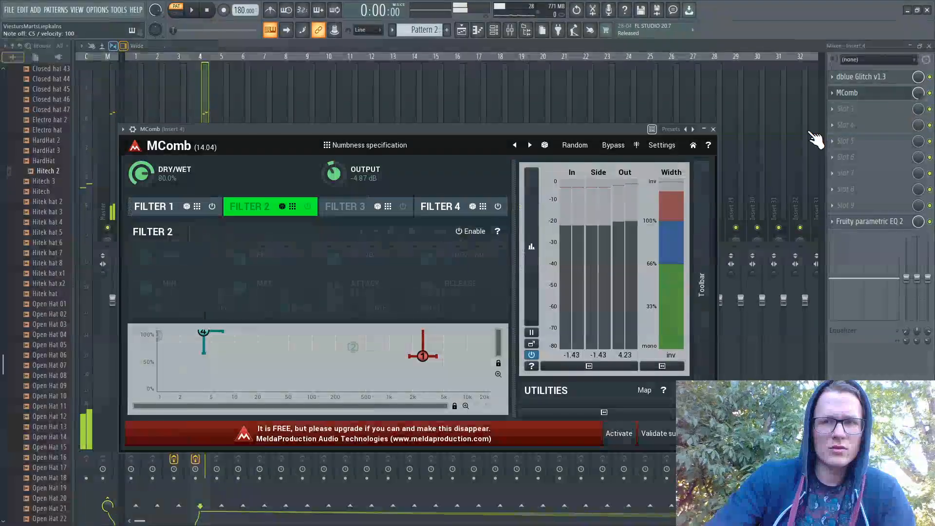
left_click(360, 214)
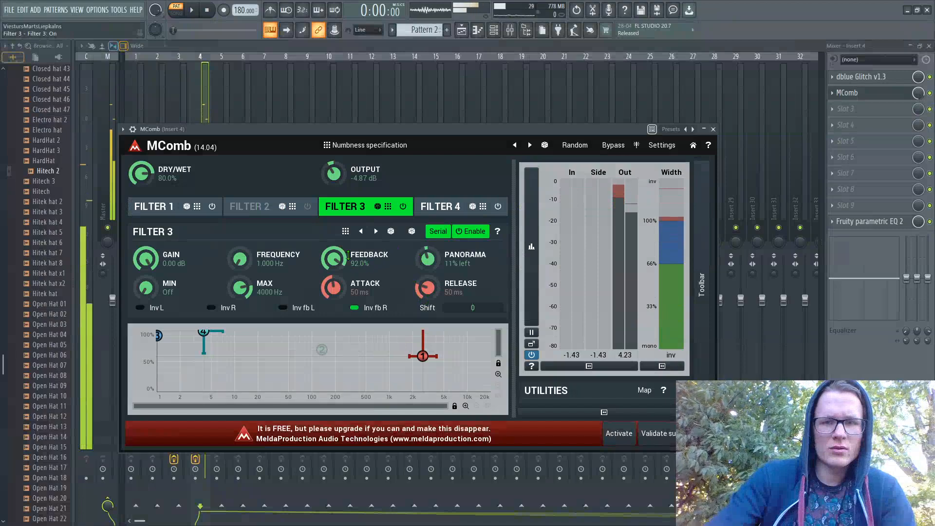
left_click_drag(348, 255, 348, 292)
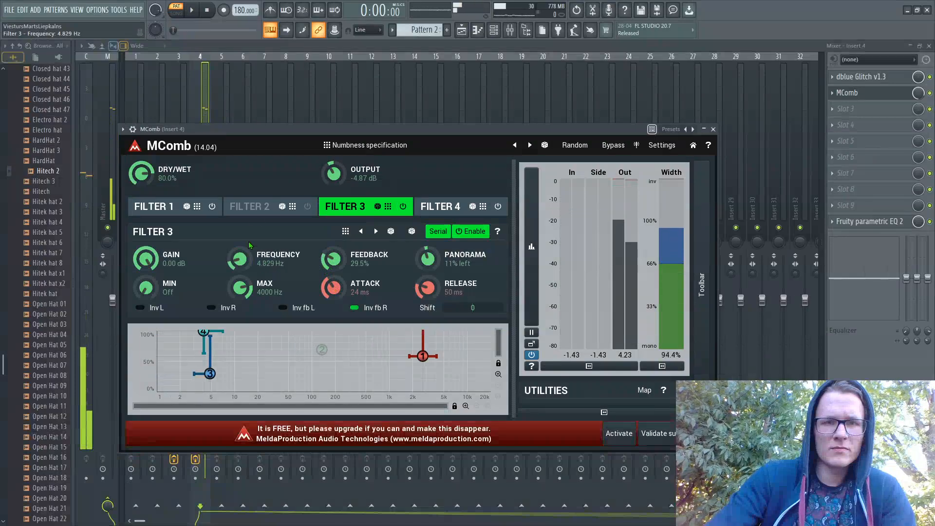
left_click_drag(249, 259, 249, 223)
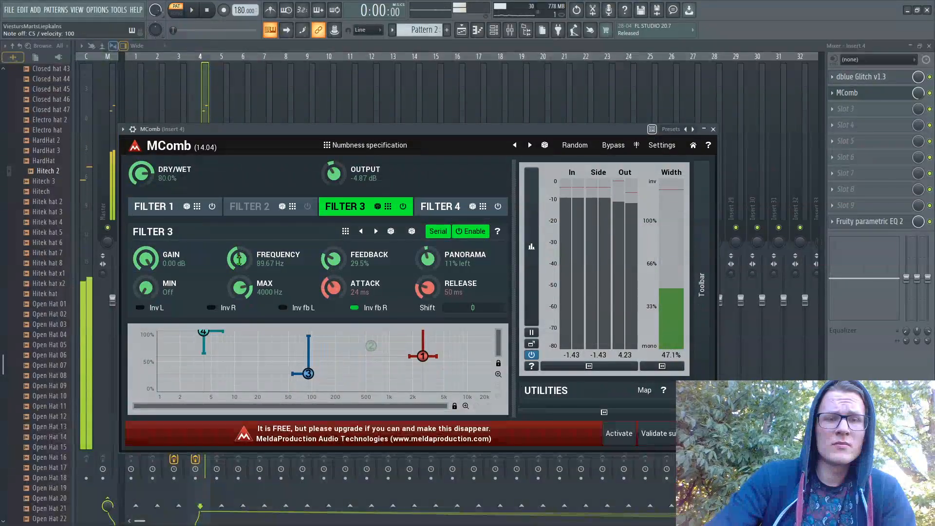
left_click(713, 129)
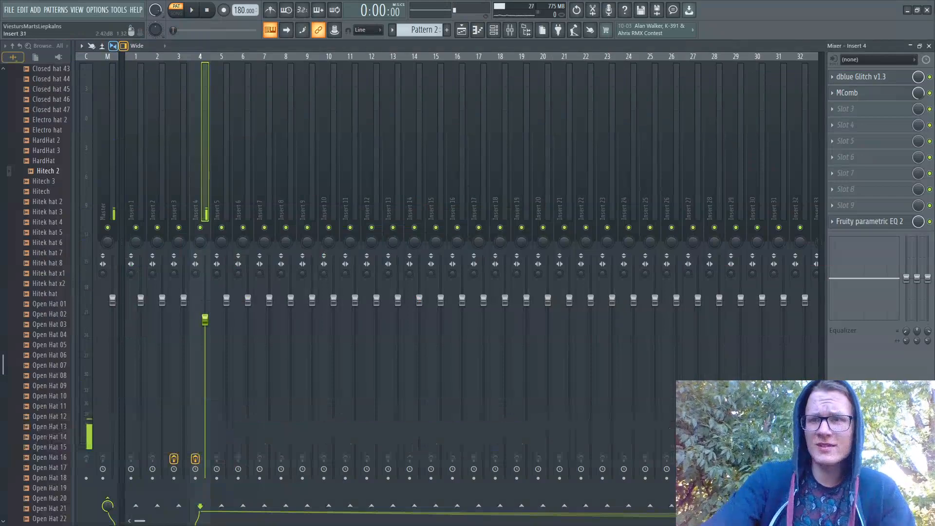
Step: Switch from the mixer to the playlist and place Pattern 1 at bar 1 on Track 1
left_click(930, 45)
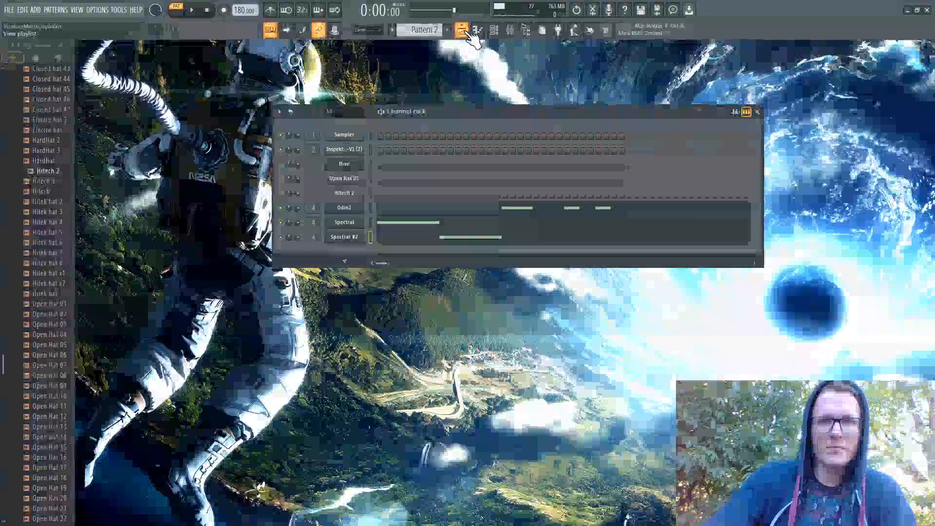
left_click(461, 30)
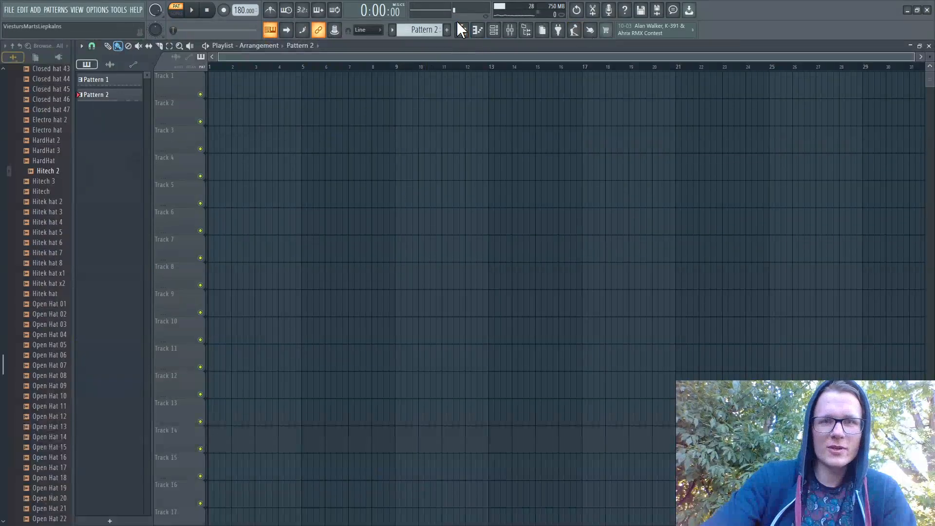
left_click(391, 33)
left_click(400, 42)
left_click(276, 90)
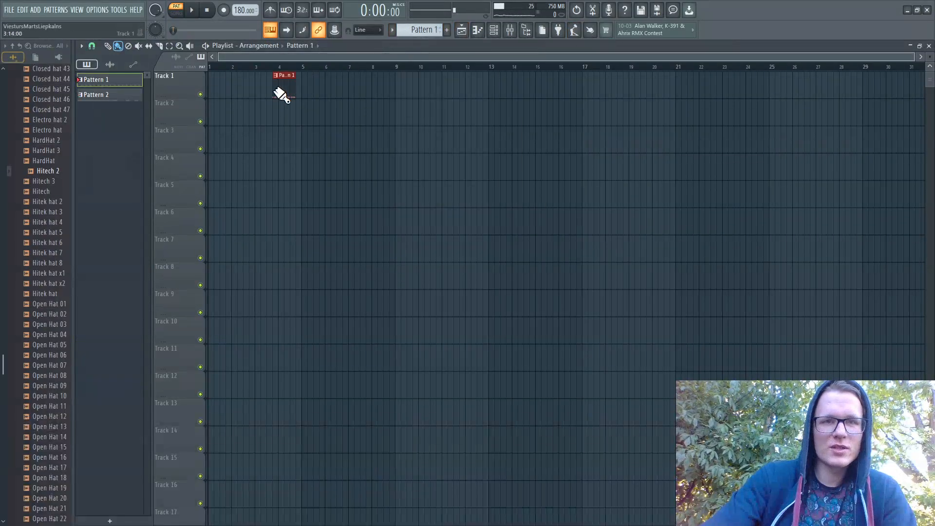
left_click_drag(279, 88, 215, 88)
Step: Place Pattern 2 at bar 1 on Track 2 and a second Pattern 1 clip at bar 2 on Track 1, and play in song mode
left_click(392, 31)
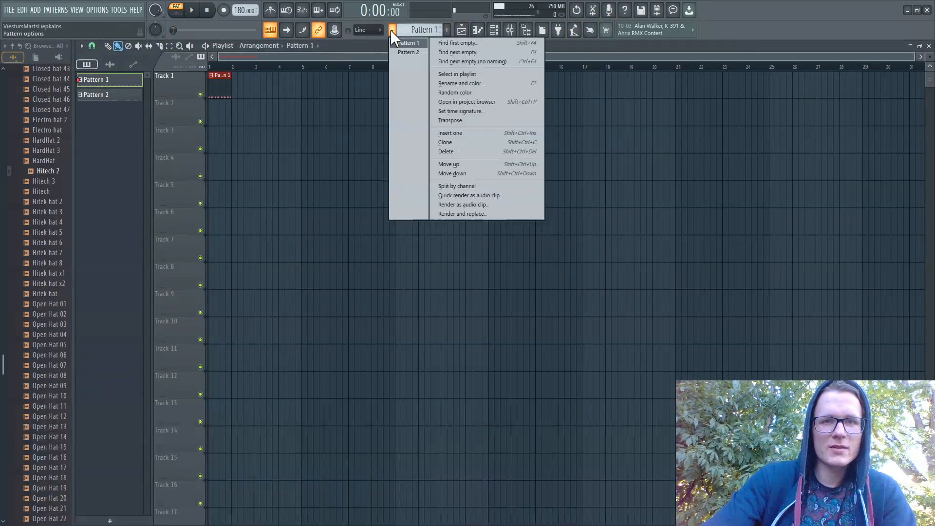
left_click(405, 47)
left_click(392, 32)
left_click(405, 52)
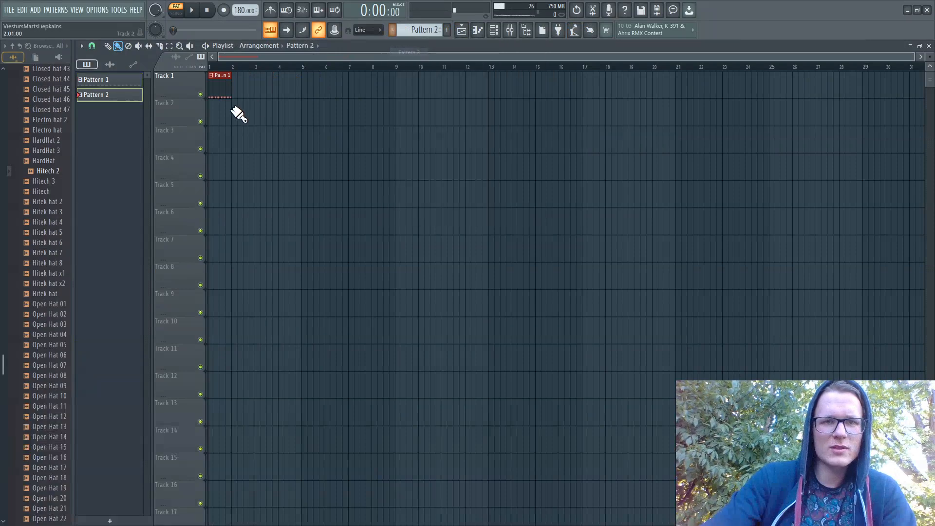
left_click(224, 114)
left_click_drag(224, 114, 215, 115)
left_click(225, 93)
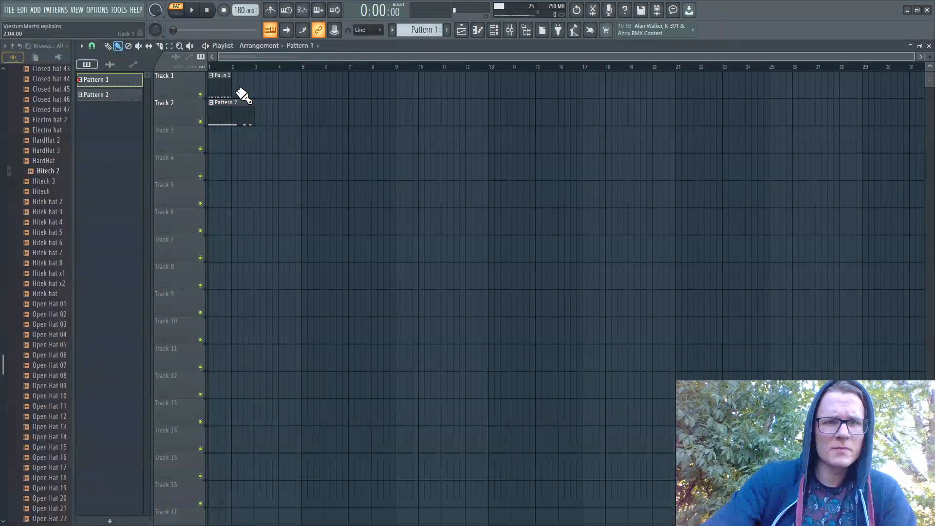
key("l")
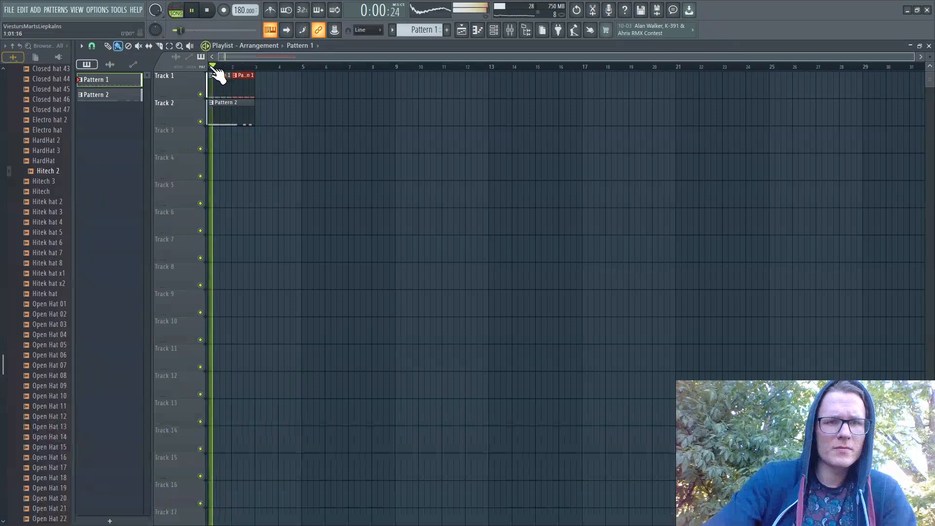
Step: Audition the MComb presets on Insert 4 from Southport needlework through Hove pest to Remove fundamental and all odd harmonics during playback
left_click(523, 30)
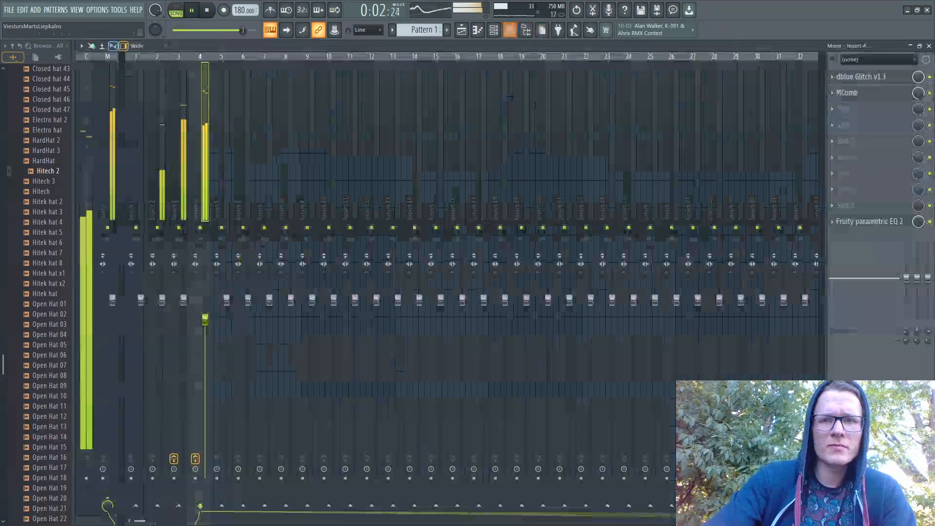
left_click(872, 94)
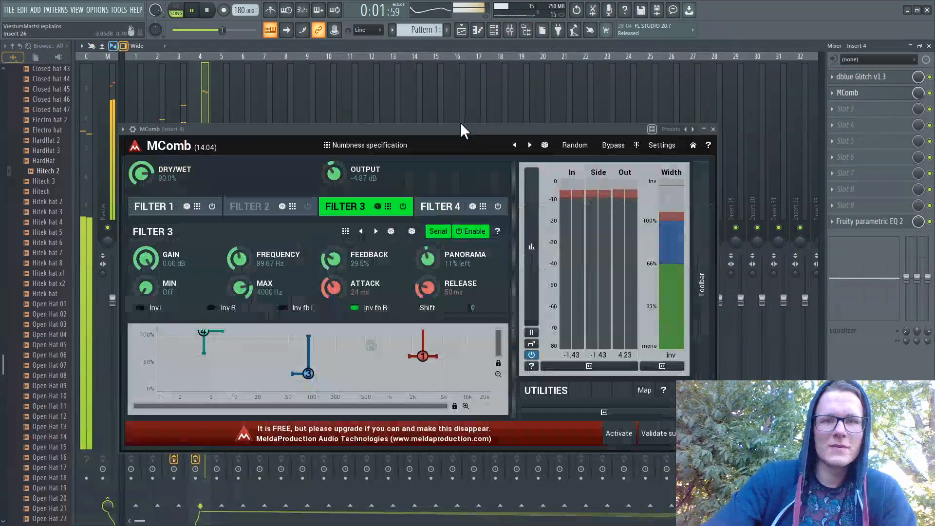
left_click(530, 146)
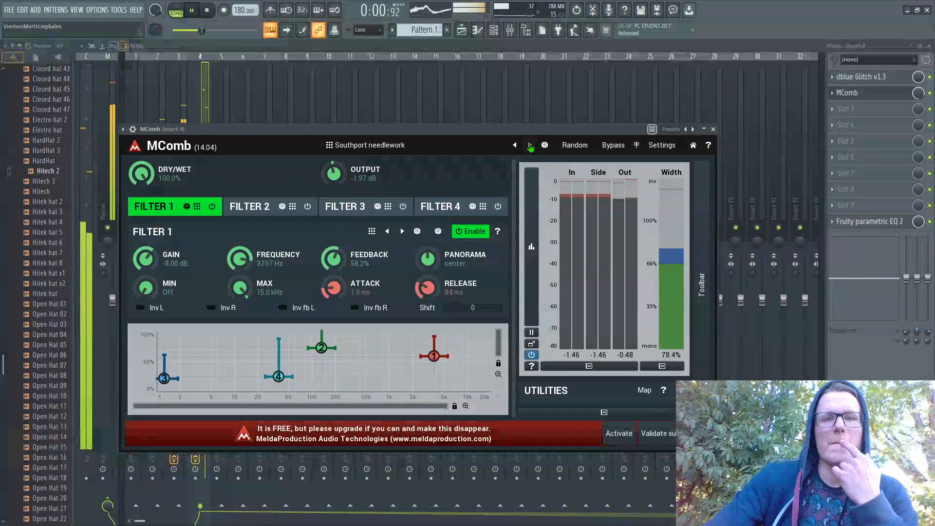
left_click(530, 145)
left_click(530, 146)
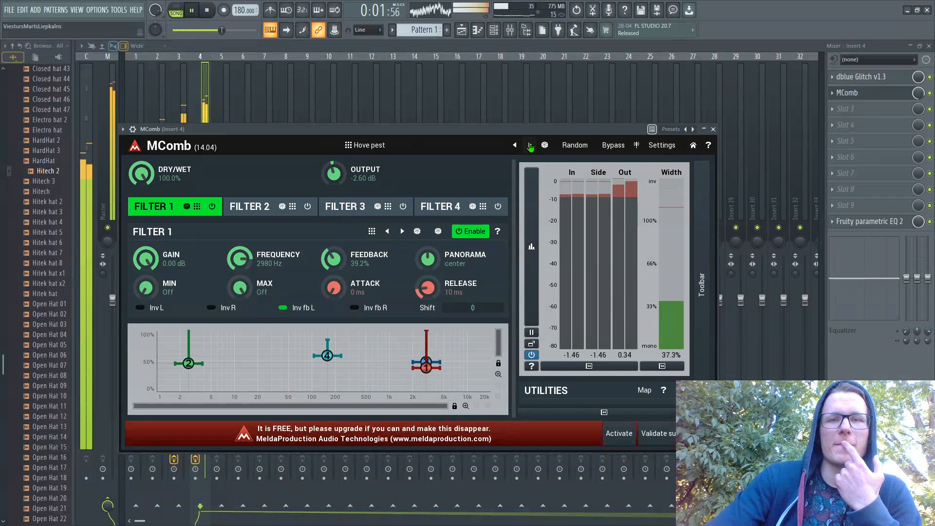
left_click(530, 146)
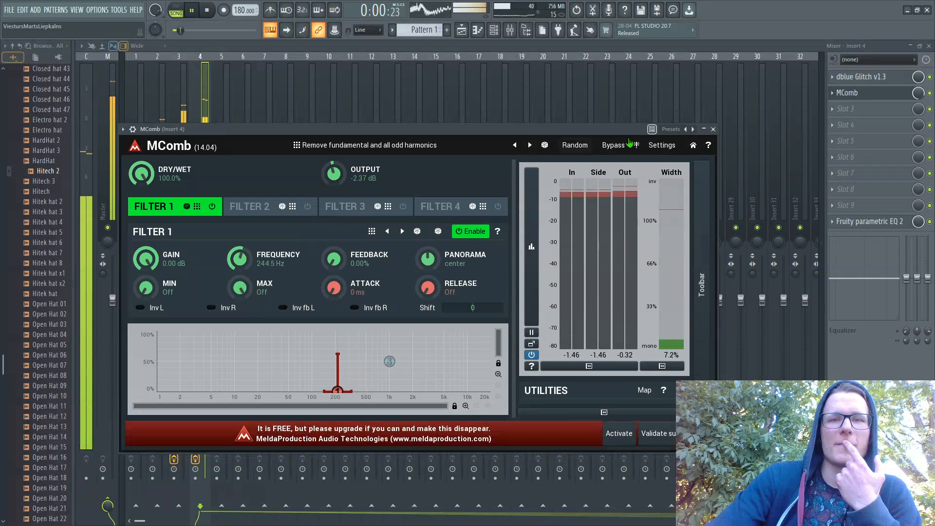
Step: Cycle MComb on Insert 4 forward to the One side even, the other odd preset, stop playback and close the plugin
left_click(530, 146)
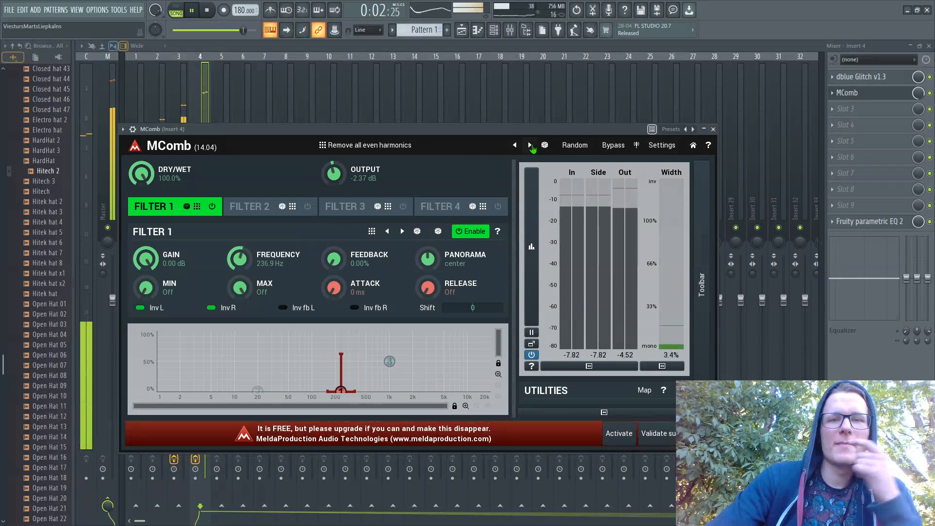
left_click(530, 147)
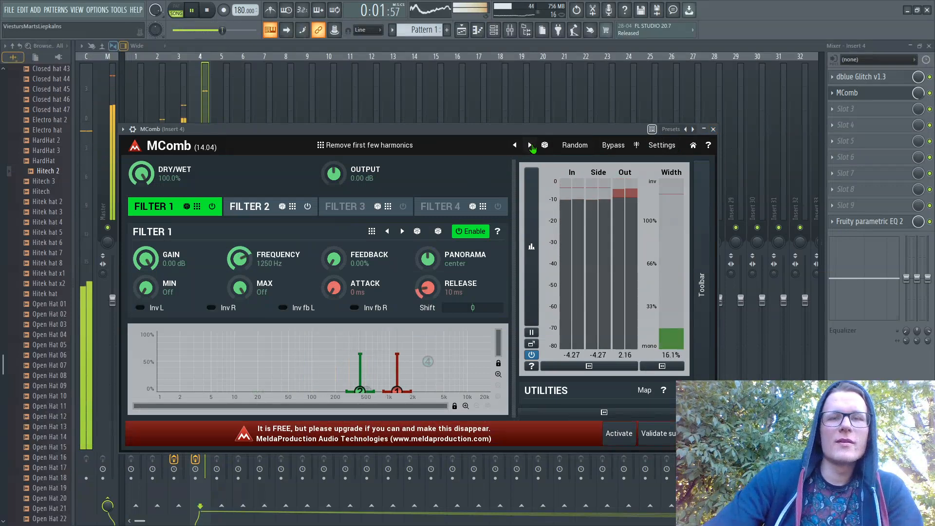
left_click(530, 146)
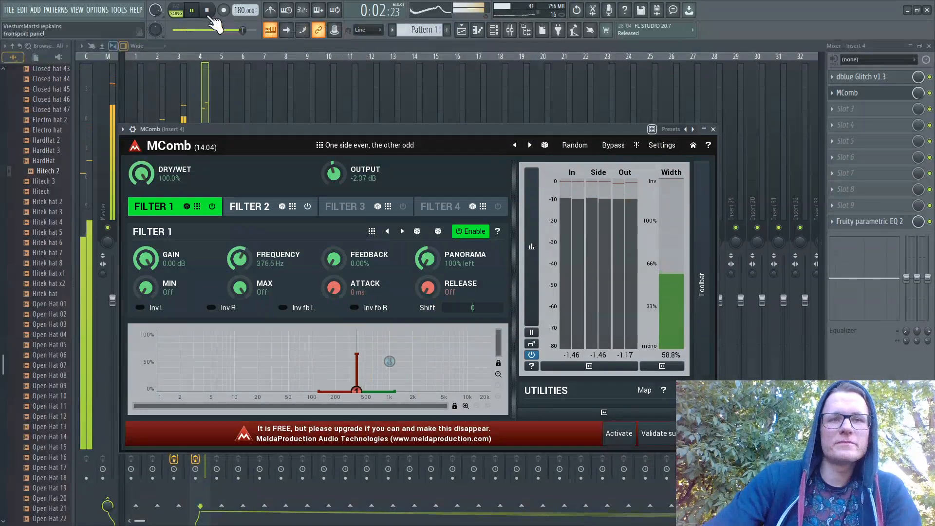
key("space")
left_click(714, 130)
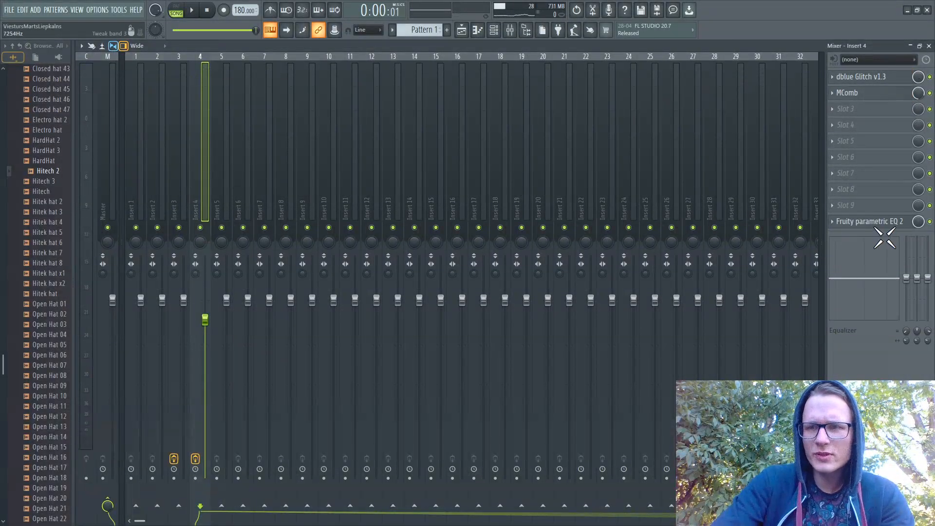
Step: Close the mixer and add a second Hive synth channel to the channel rack
left_click(929, 47)
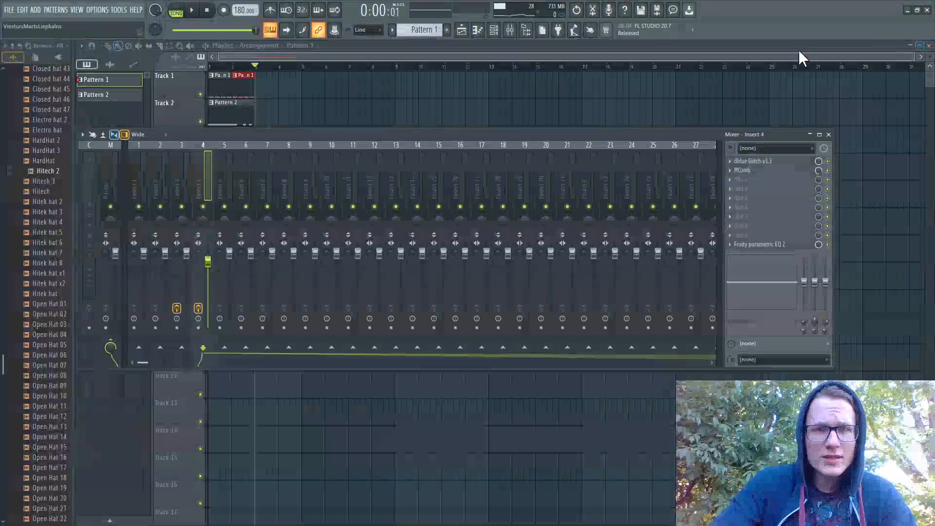
left_click(828, 135)
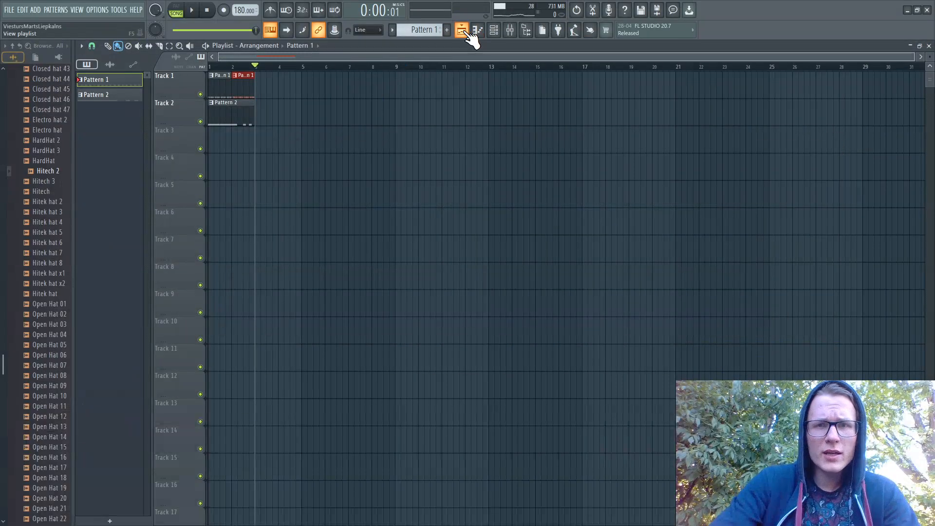
left_click(494, 31)
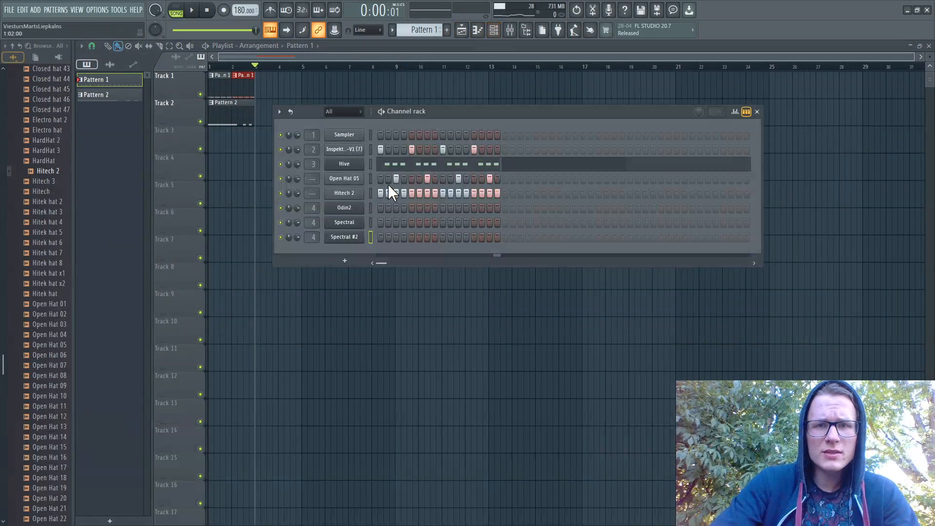
left_click(341, 262)
left_click(11, 340)
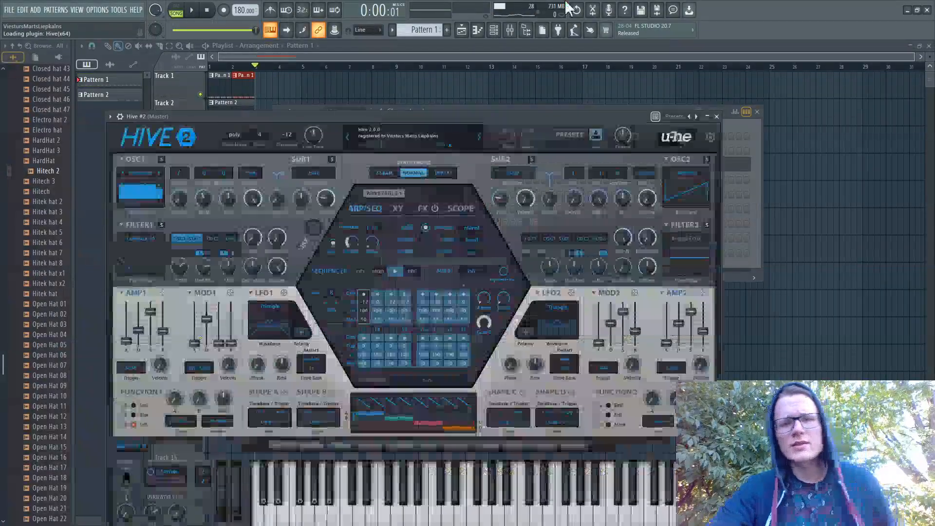
Step: Browse Hive #2's 12 FX & Weird presets, audition AZ Lagoon, load EH Cybernetic Sweep and close the synth
left_click(562, 139)
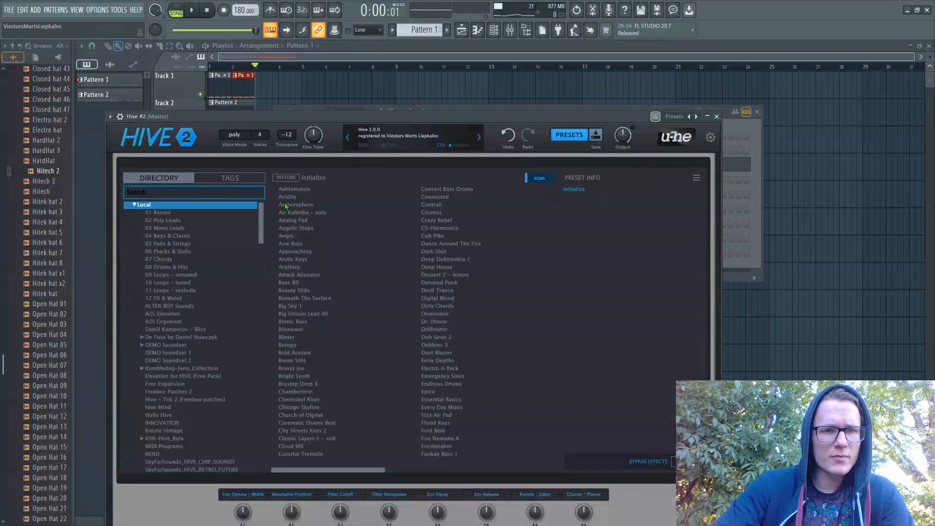
scroll(204, 292, "down", 2)
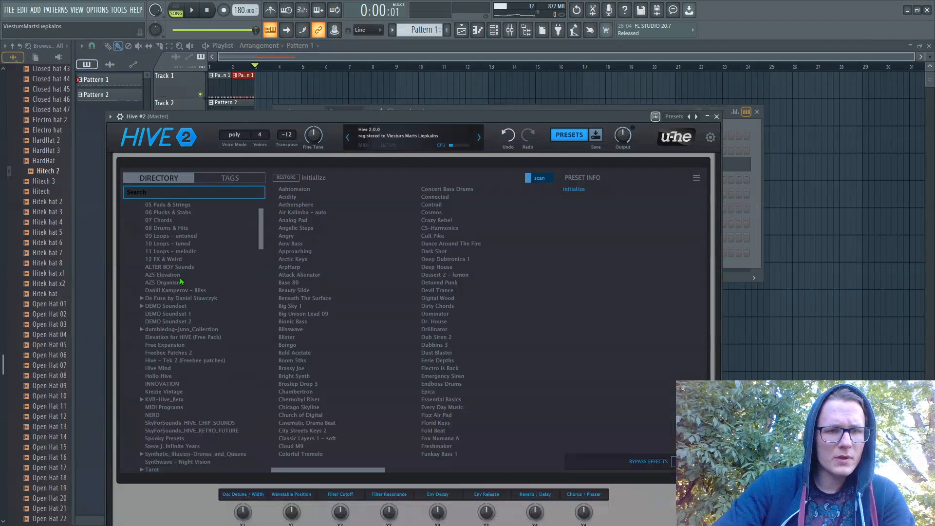
scroll(180, 281, "down", 2)
left_click(176, 229)
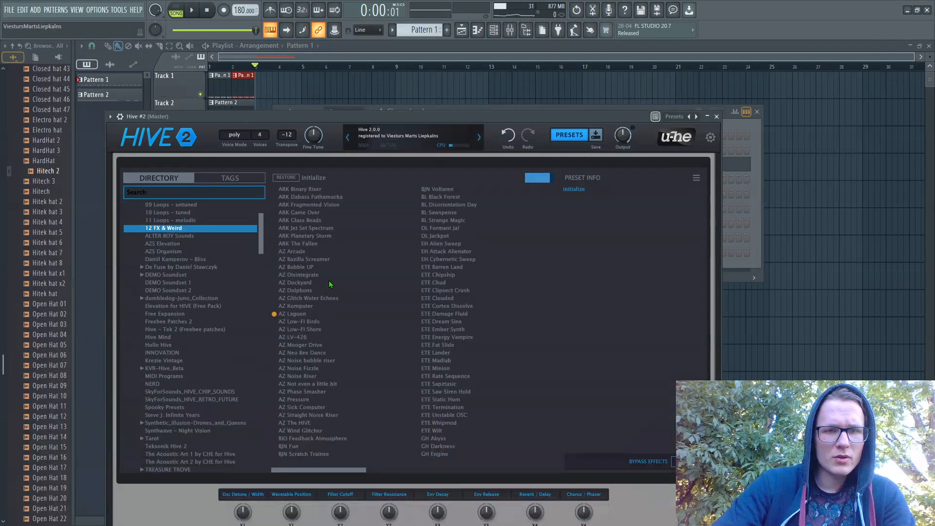
left_click(312, 315)
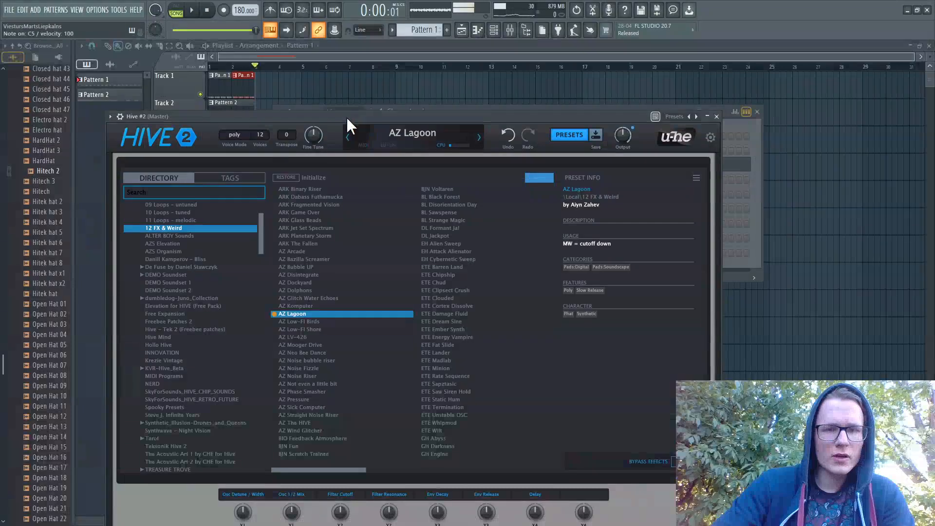
left_click(445, 260)
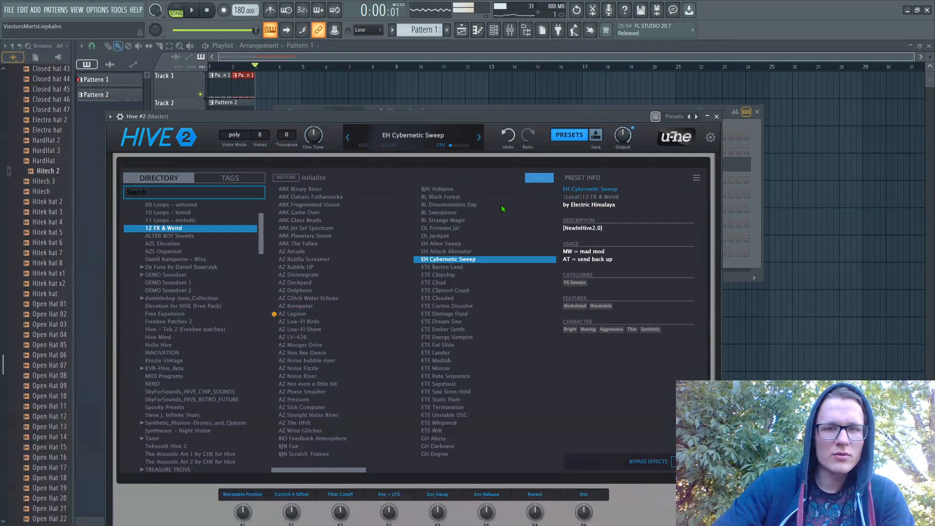
left_click(717, 117)
Step: Draw a C5 note three beats long at the start of bar 1 for Hive #2 in Pattern 1
left_click(478, 30)
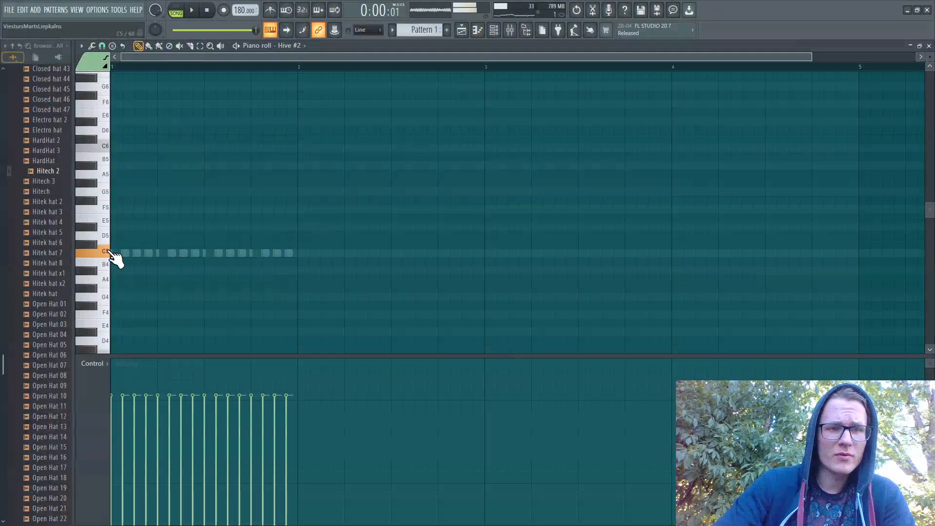
left_click(114, 254)
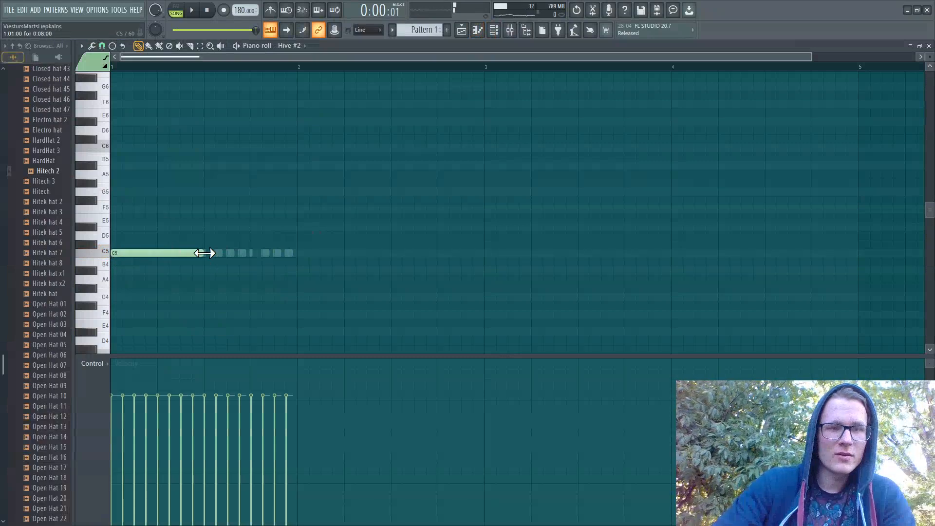
left_click_drag(205, 253, 245, 251)
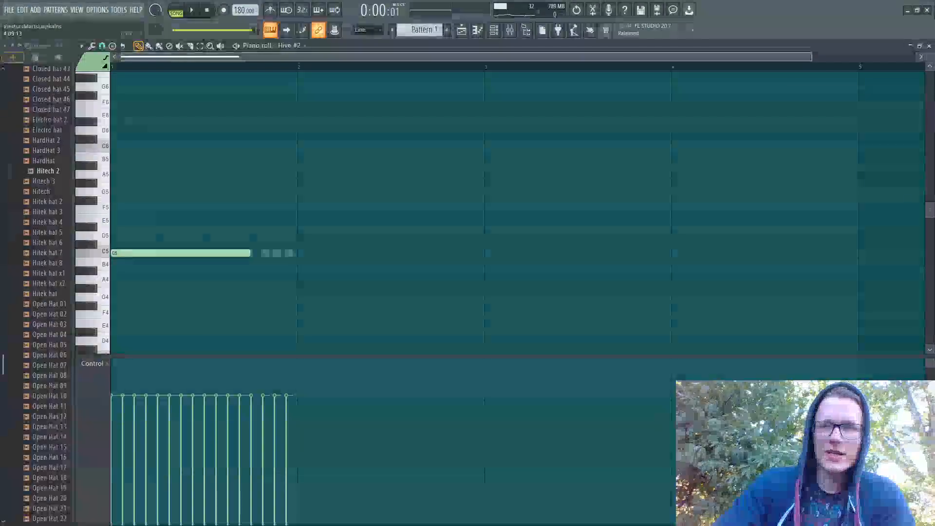
left_click(929, 46)
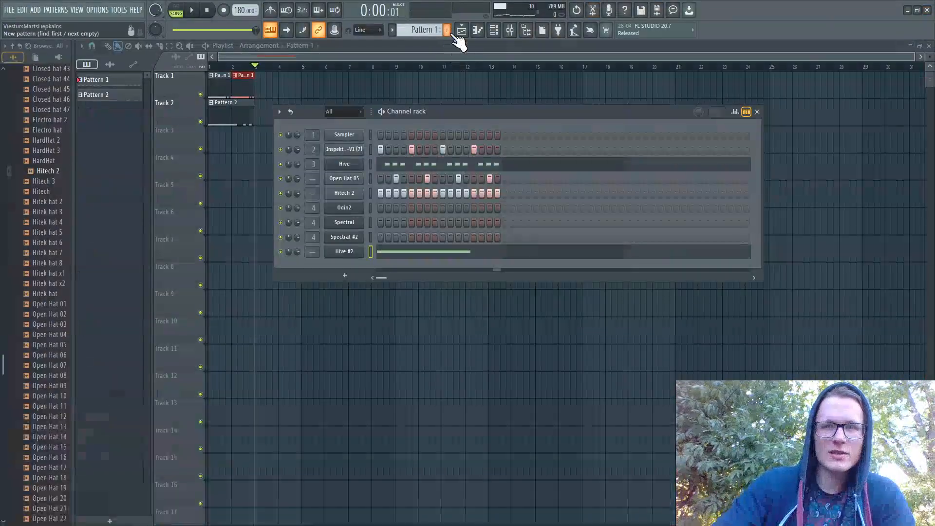
Step: Play the arrangement and lengthen Hive #2's C5 note to fill the whole first bar
left_click(462, 31)
key("space")
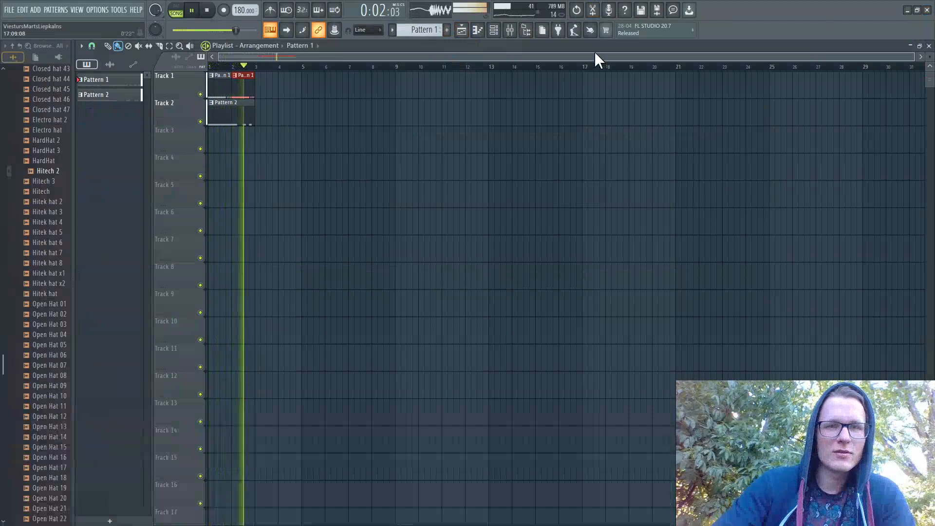
left_click(494, 31)
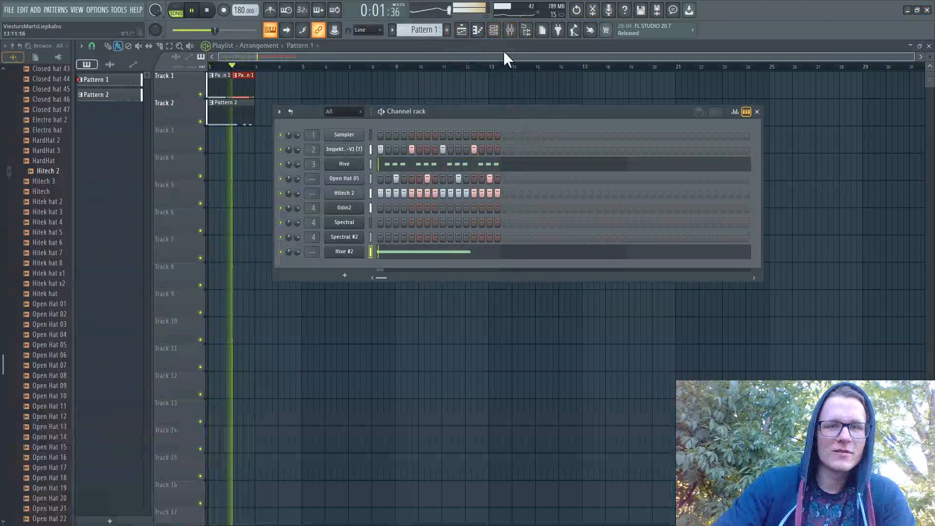
left_click(478, 30)
left_click_drag(249, 254, 303, 253)
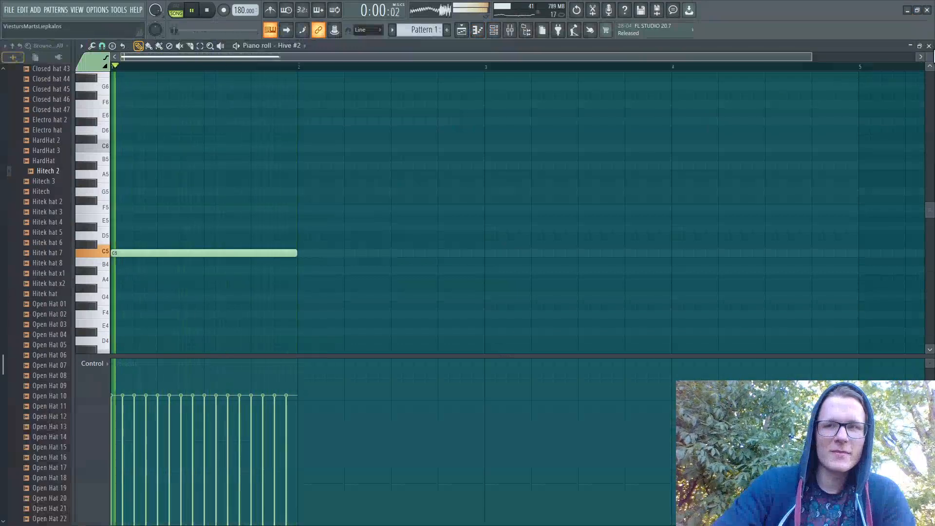
left_click(929, 46)
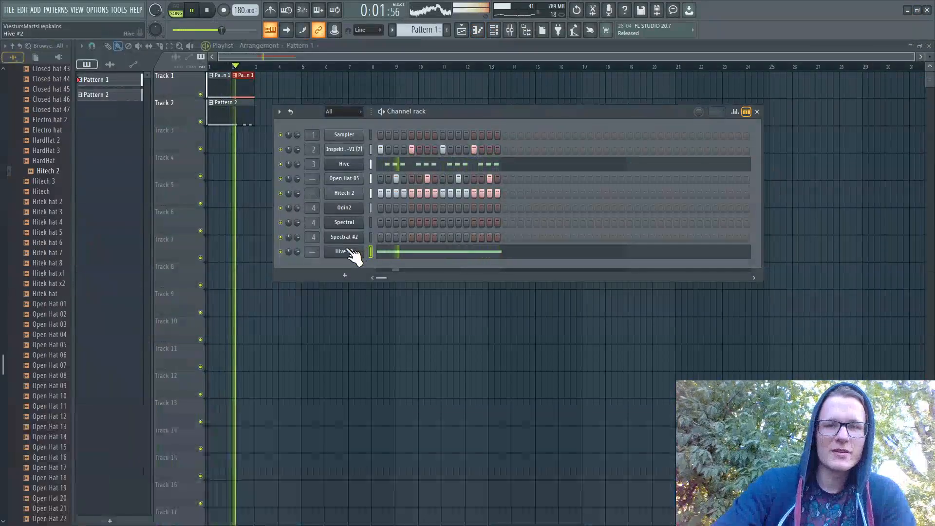
Step: Audition ETE Barren Land on Hive #2, load ETE Chipship, stop playback, and close the synth and channel rack
left_click(344, 251)
left_click(477, 136)
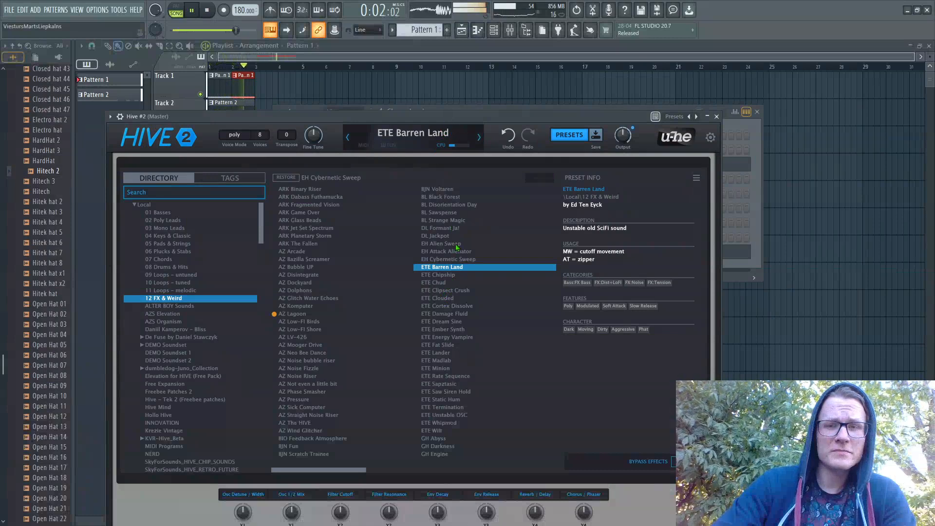
left_click(456, 276)
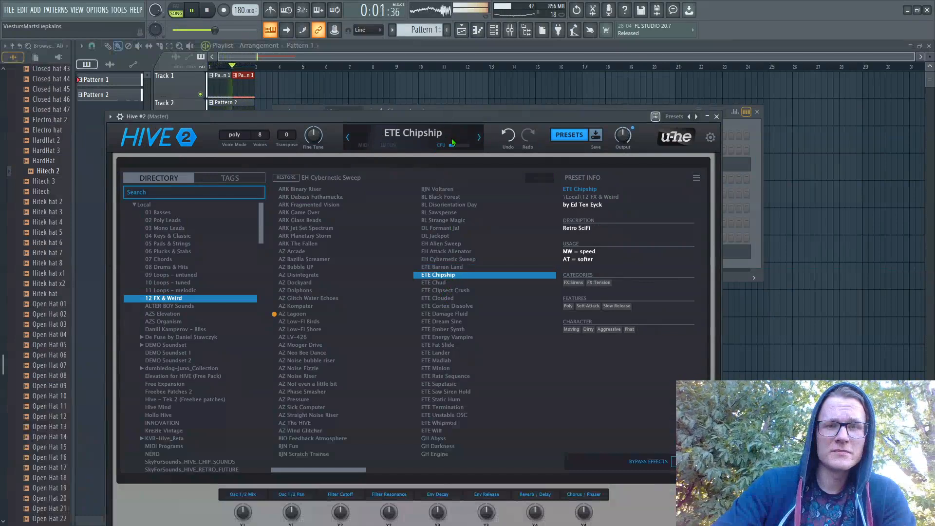
key("space")
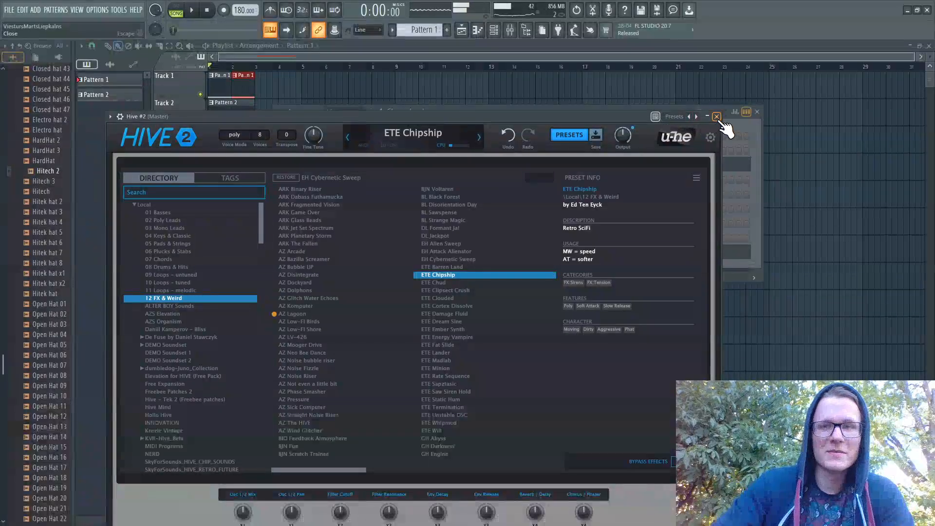
left_click(716, 117)
left_click(762, 111)
Step: Show the mixer maximized and load ZGameEditor Visualizer into slot 1 of the Master track
left_click(525, 33)
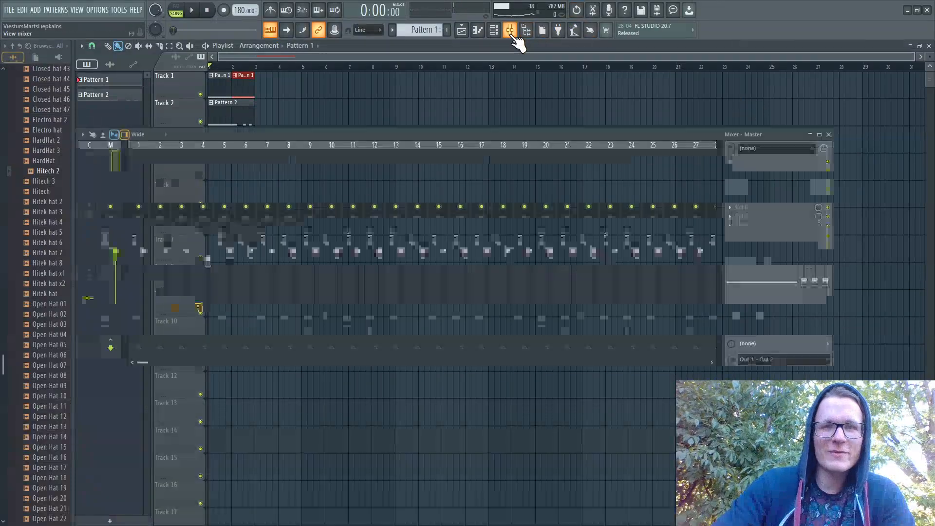
left_click(820, 134)
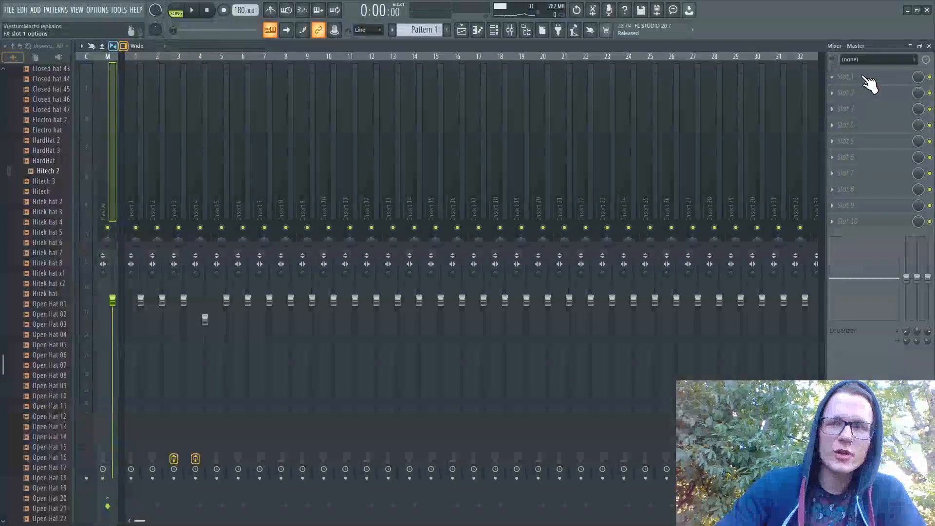
left_click(862, 77)
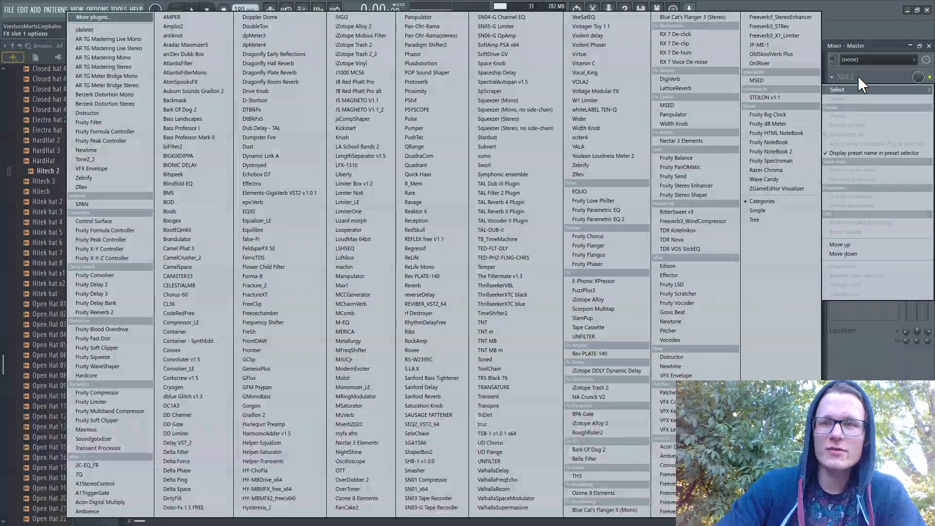
left_click(795, 189)
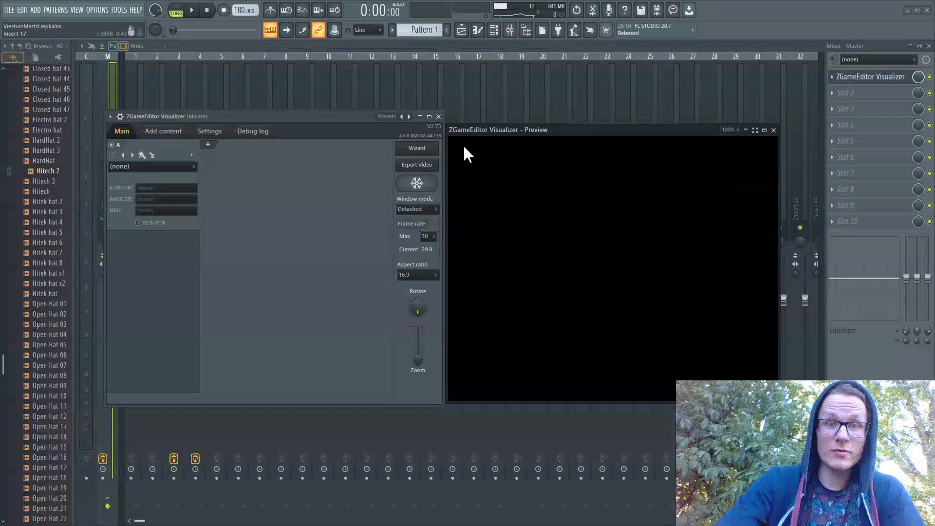
Step: Open the visualizer's video wizard, apply the Quadtree Truchet preset and clear the song title
left_click(426, 150)
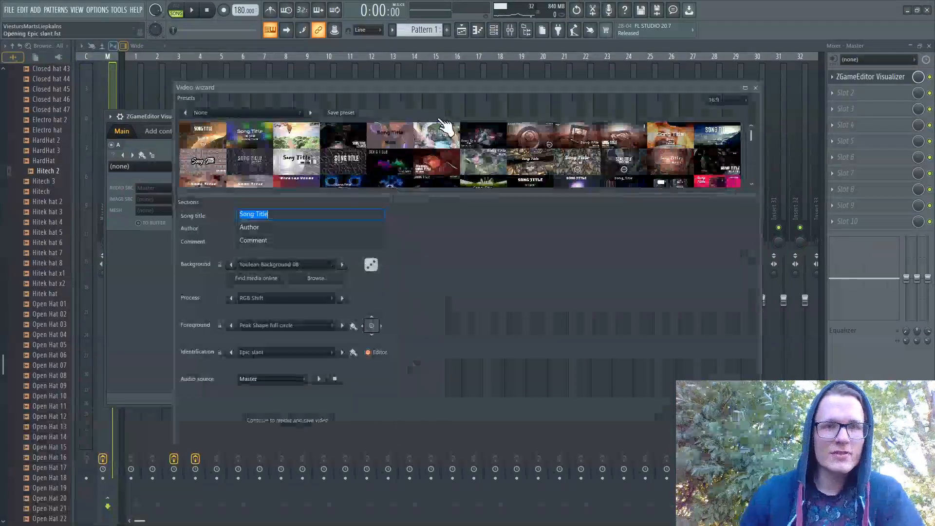
scroll(550, 160, "down", 3)
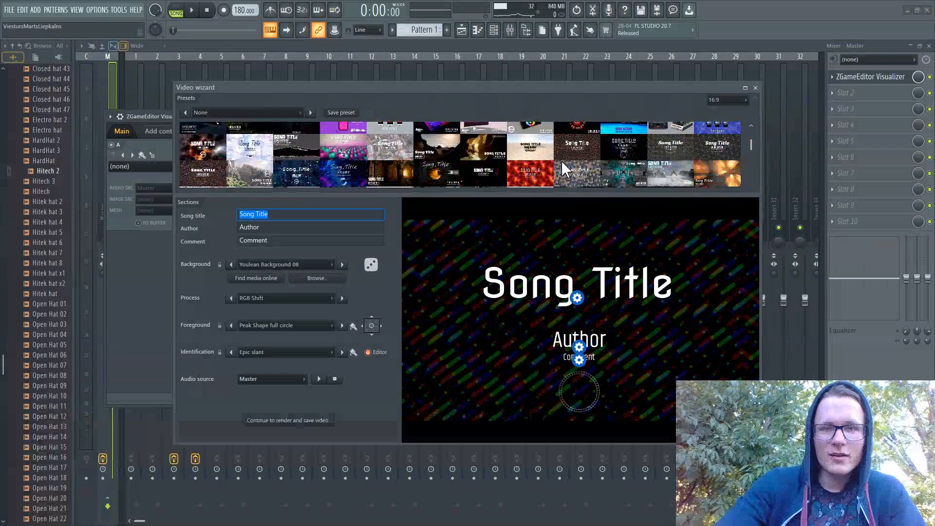
left_click(495, 157)
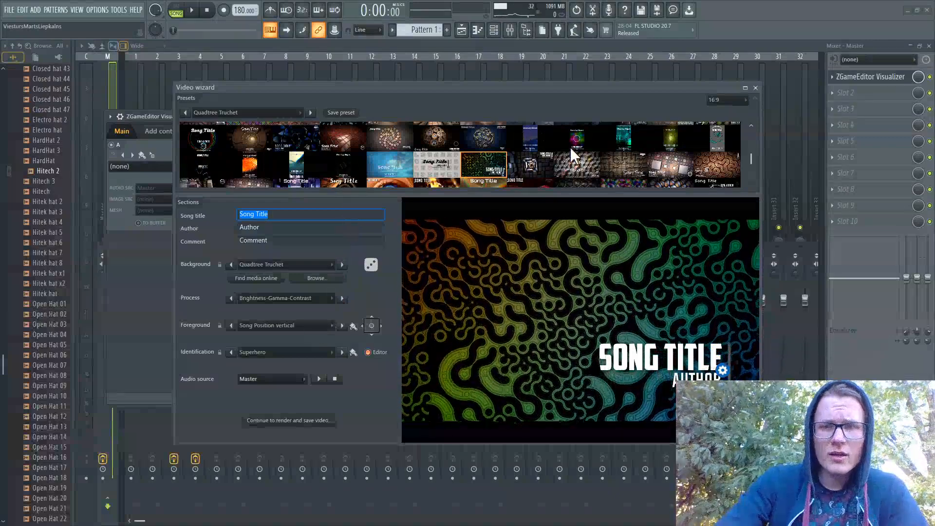
key("BackSpace")
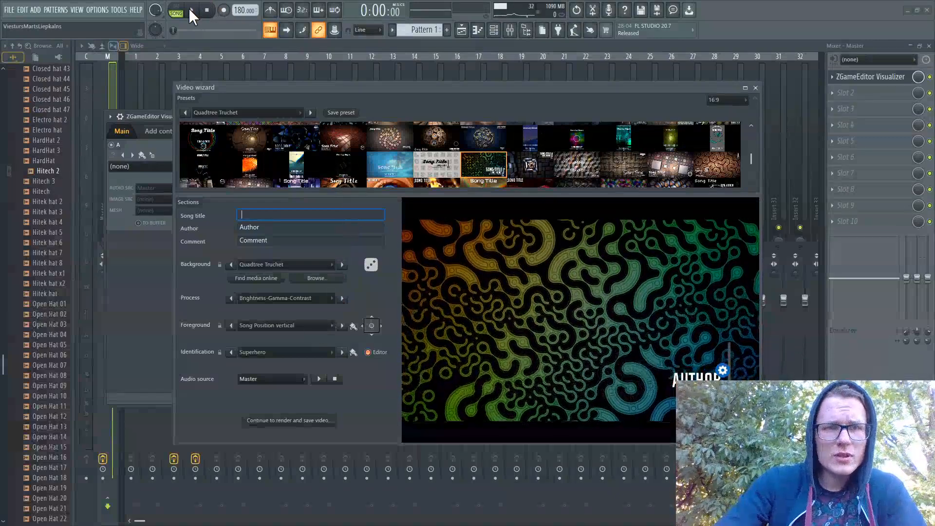
Step: Apply the Tweaked - Vulcano video preset and maximize the video wizard
scroll(507, 165, "down", 5)
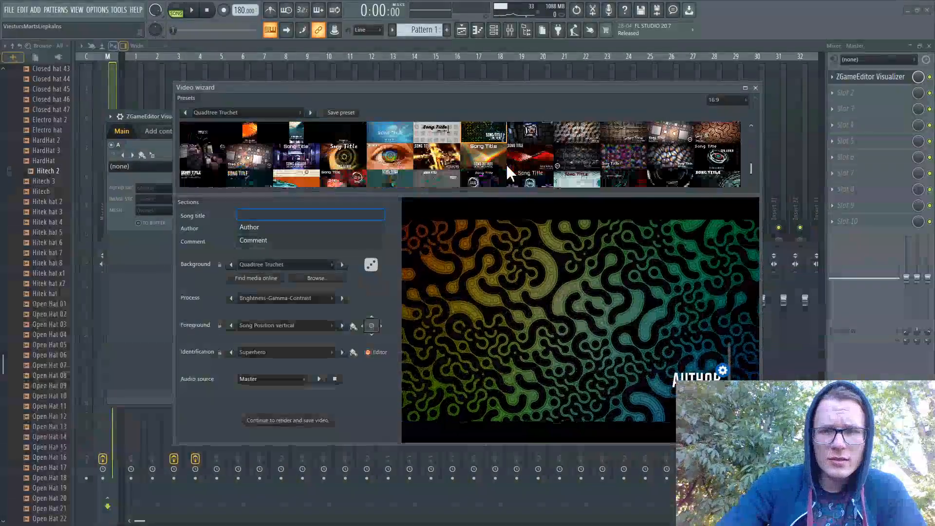
left_click(299, 164)
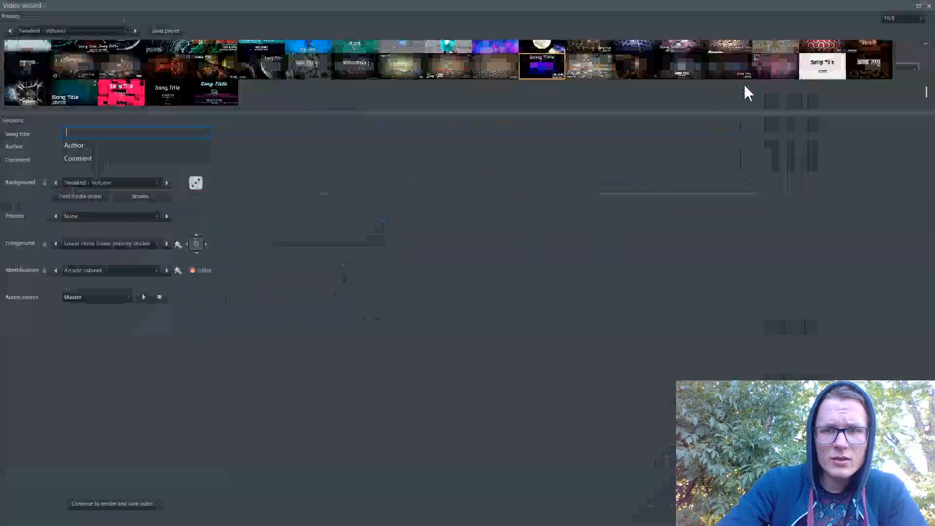
left_click(746, 88)
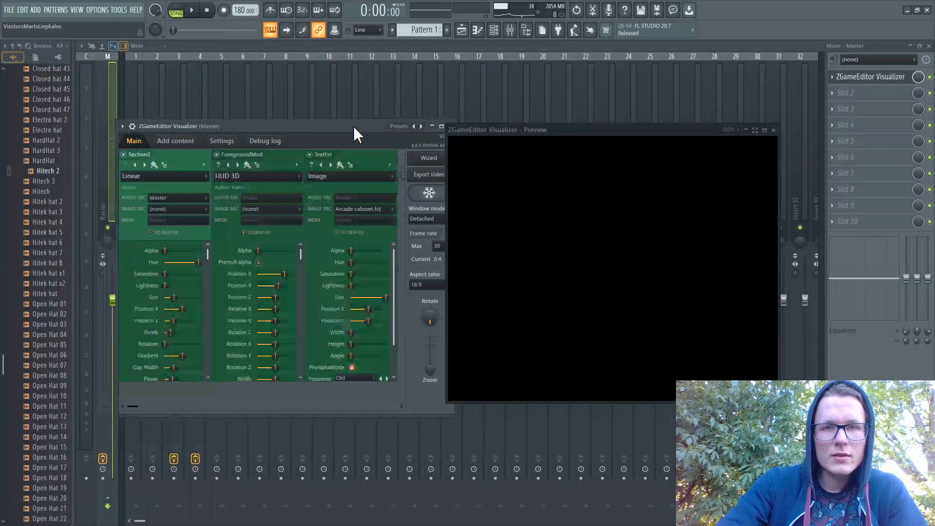
Step: Play the song, try Cellular Blocks in the video wizard, apply Colove - Drone 01, close the wizard and pause playback
left_click(191, 10)
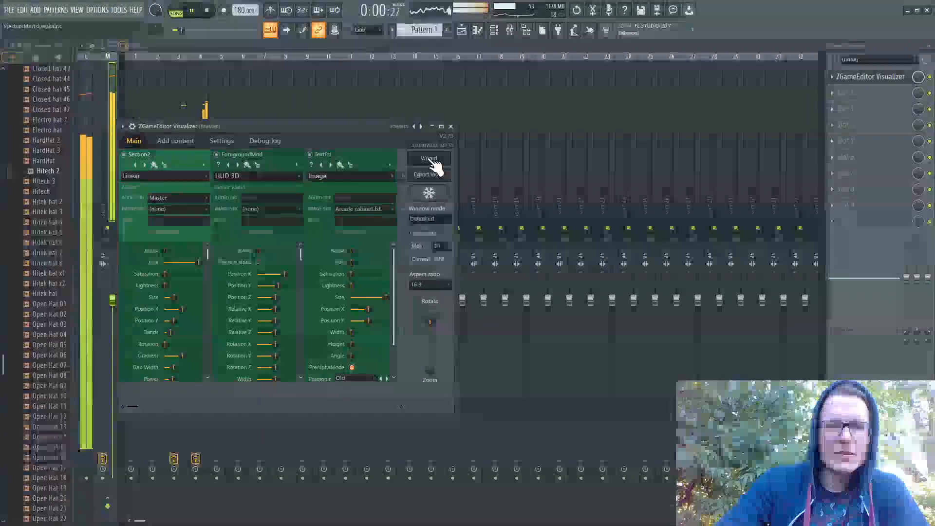
left_click(431, 160)
left_click(584, 163)
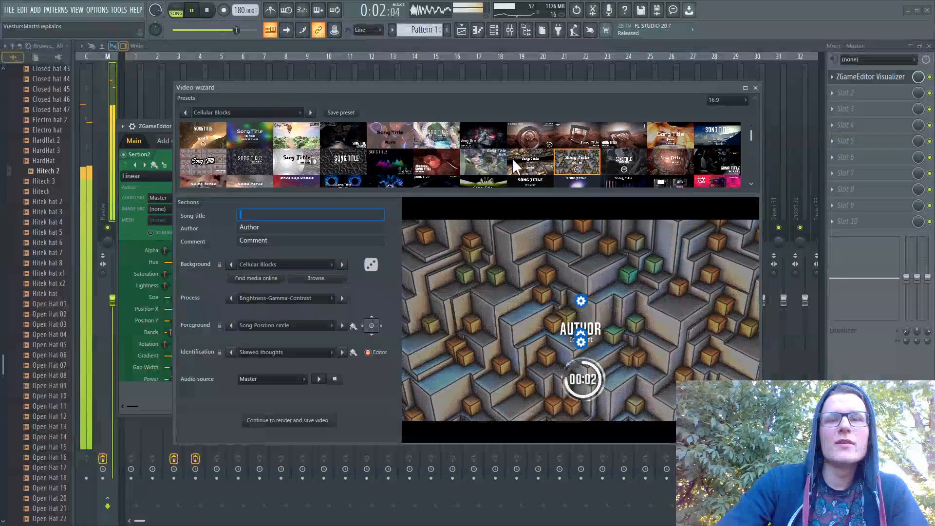
scroll(345, 145, "down", 2)
left_click(343, 141)
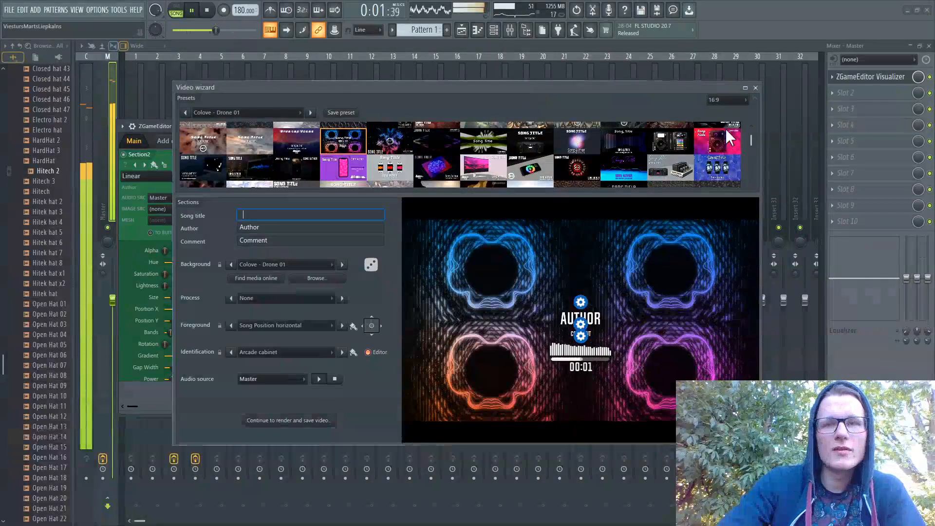
left_click(755, 88)
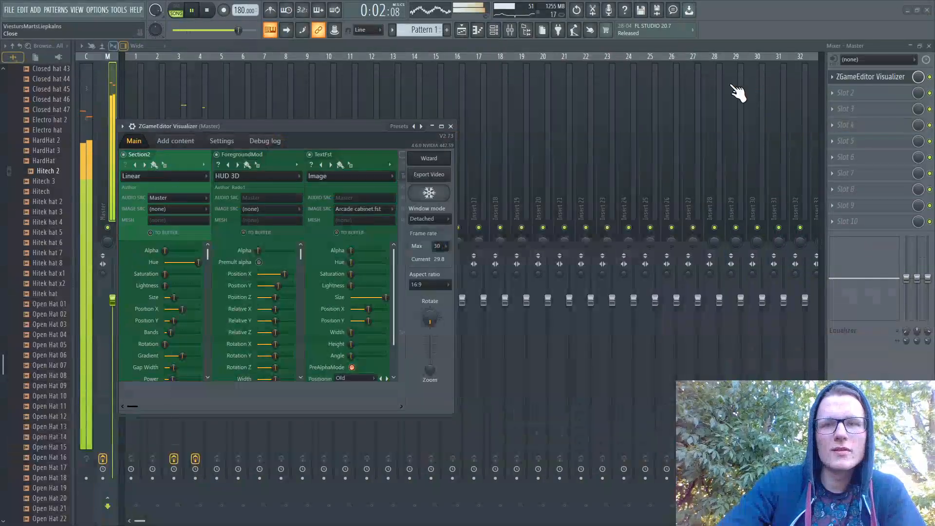
left_click(194, 11)
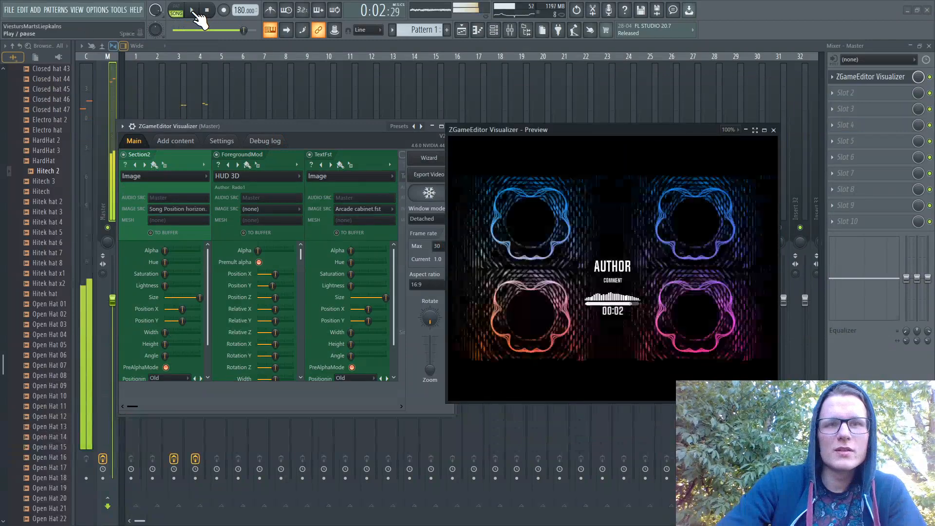